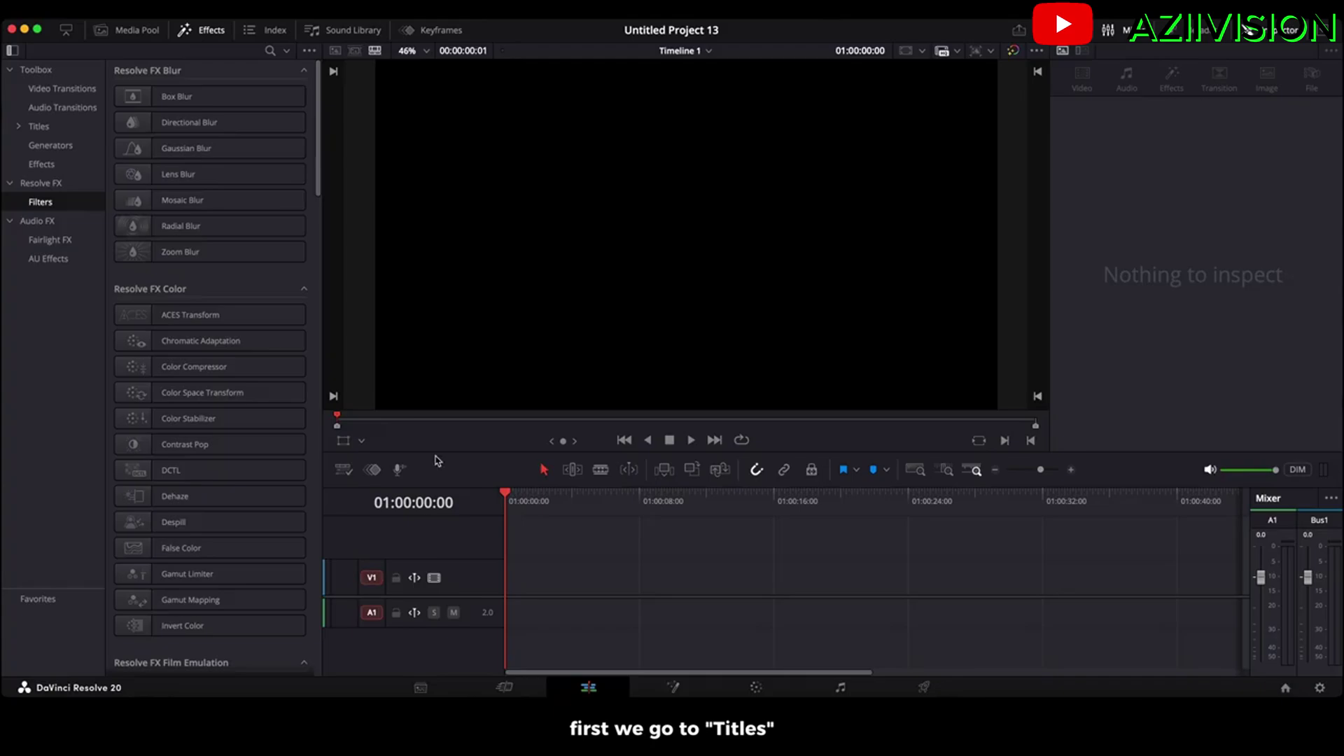
Add a MultiText title to V1 and replace its placeholder text with EMOTIONS.
left_click(43, 126)
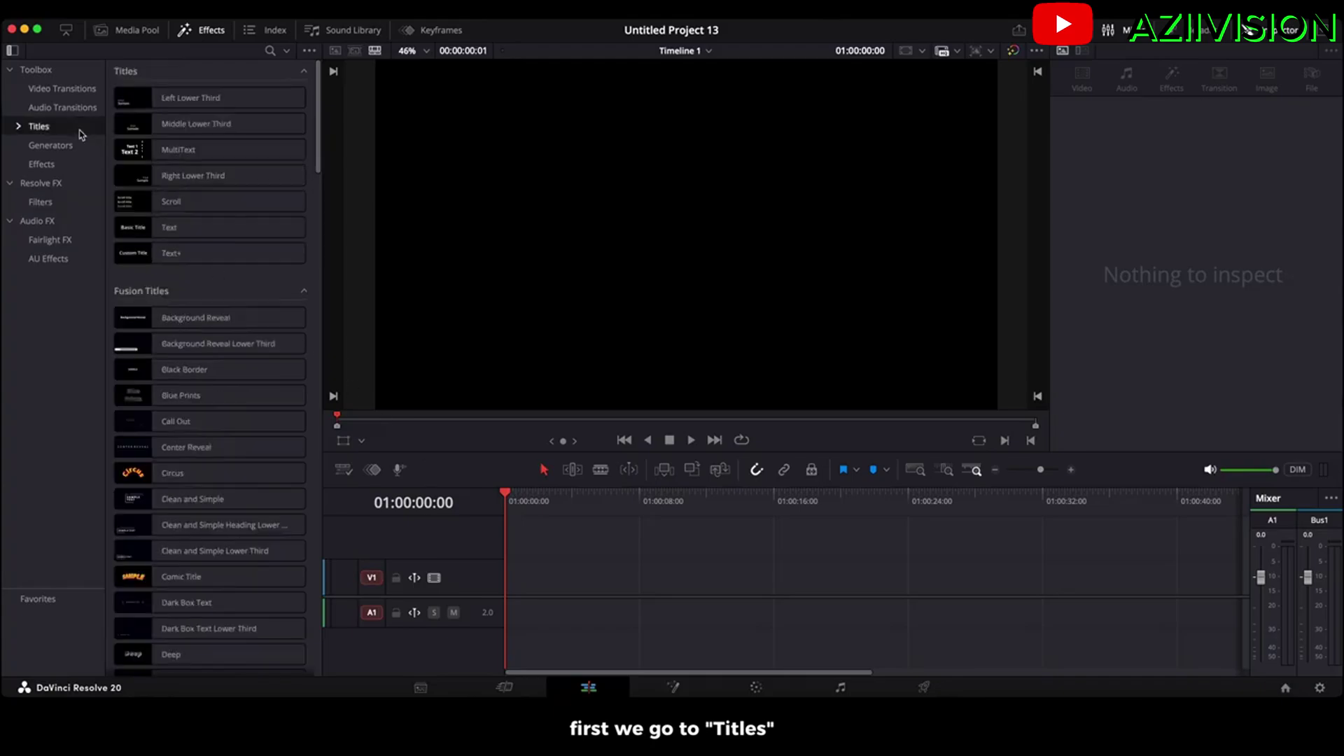
mouse_move(208, 150)
mouse_move(129, 151)
left_mouse_down()
mouse_move(579, 593)
mouse_move(732, 592)
left_mouse_up()
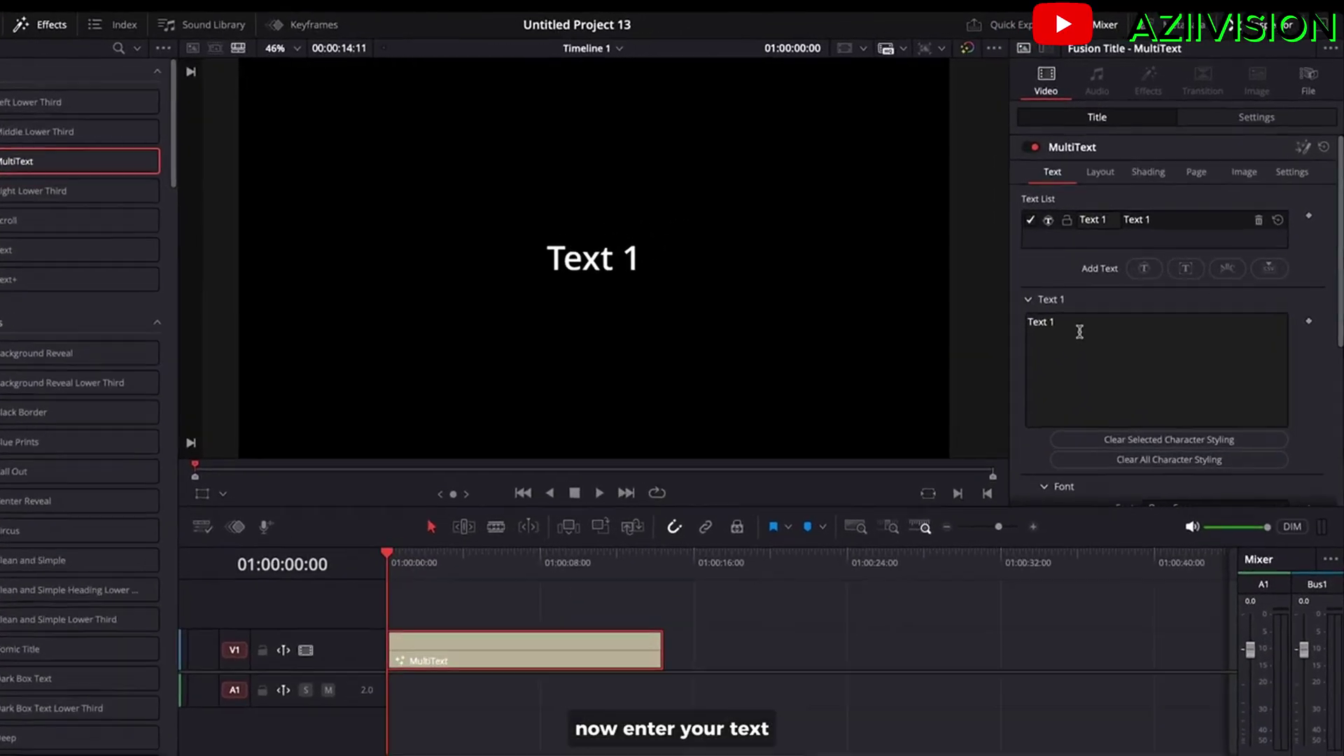
triple_click(1073, 291)
type("E")
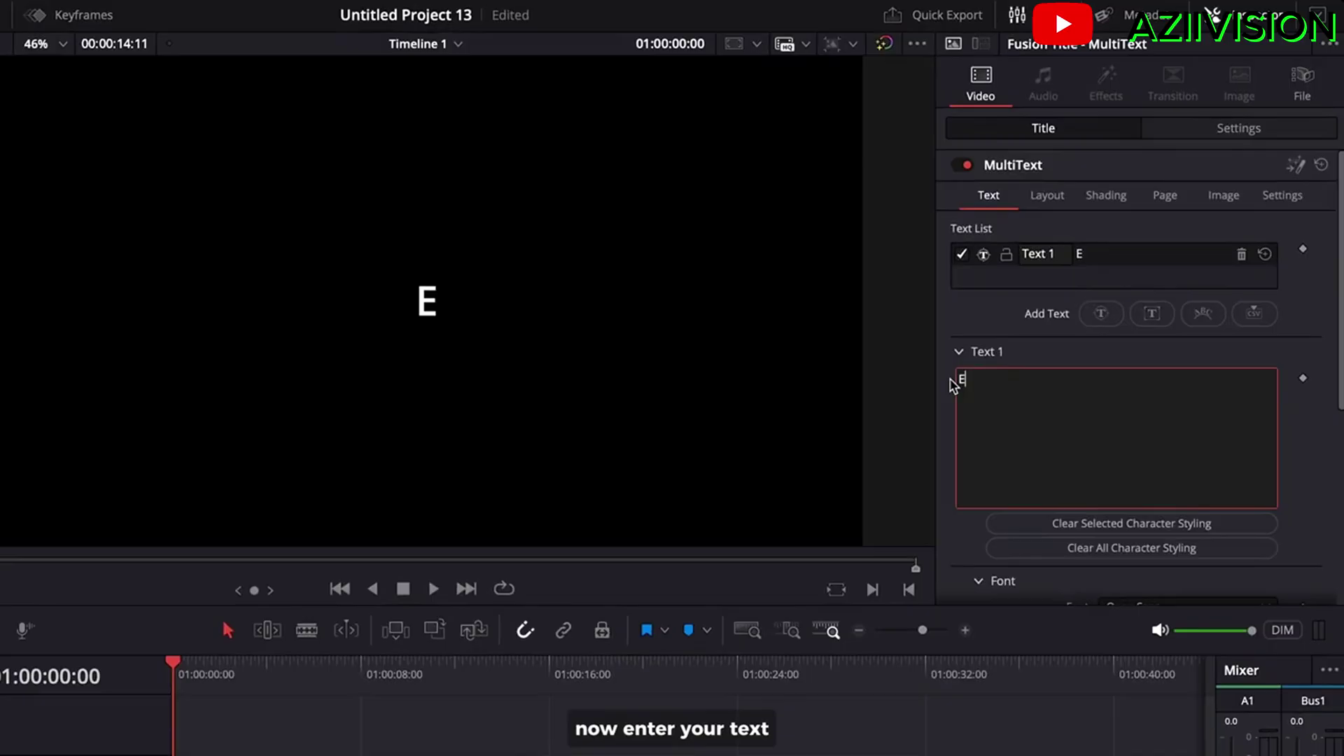
type("MOTIONS")
scroll(971, 425, "down", 2)
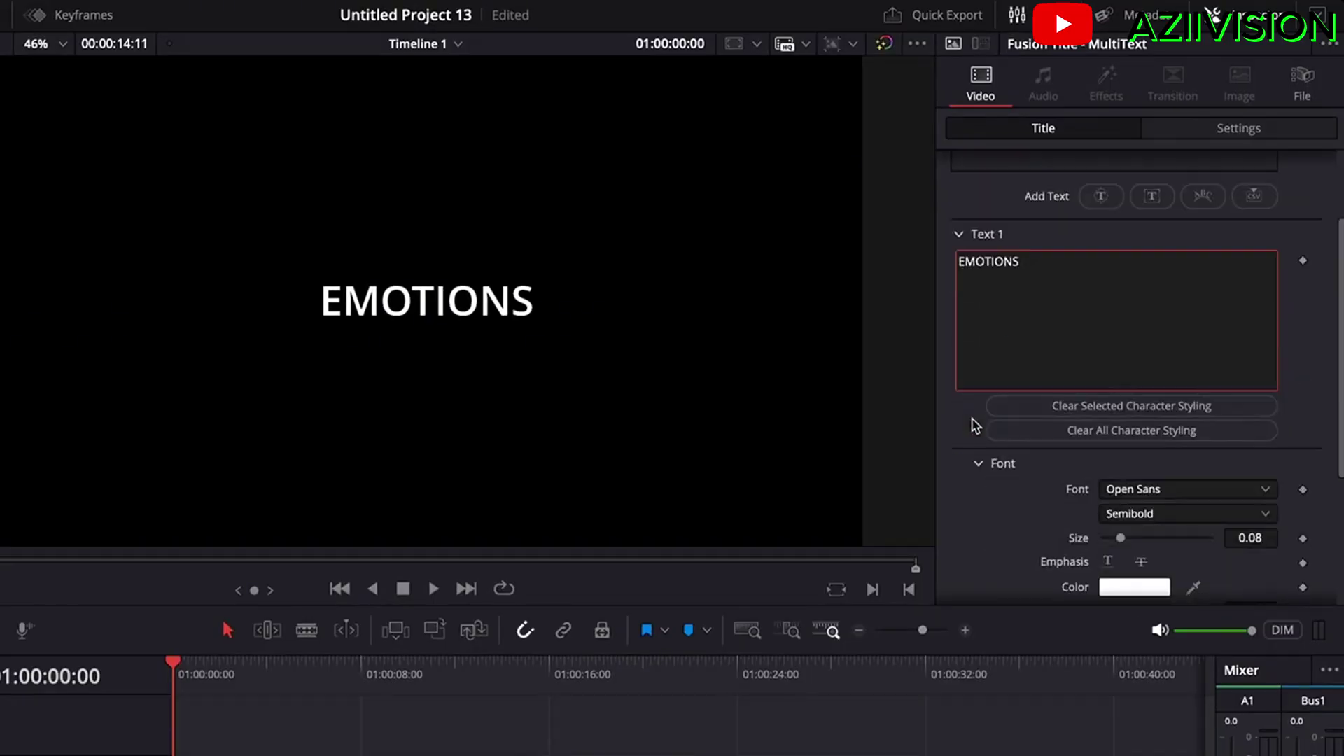
scroll(972, 424, "down", 1)
scroll(974, 424, "down", 2)
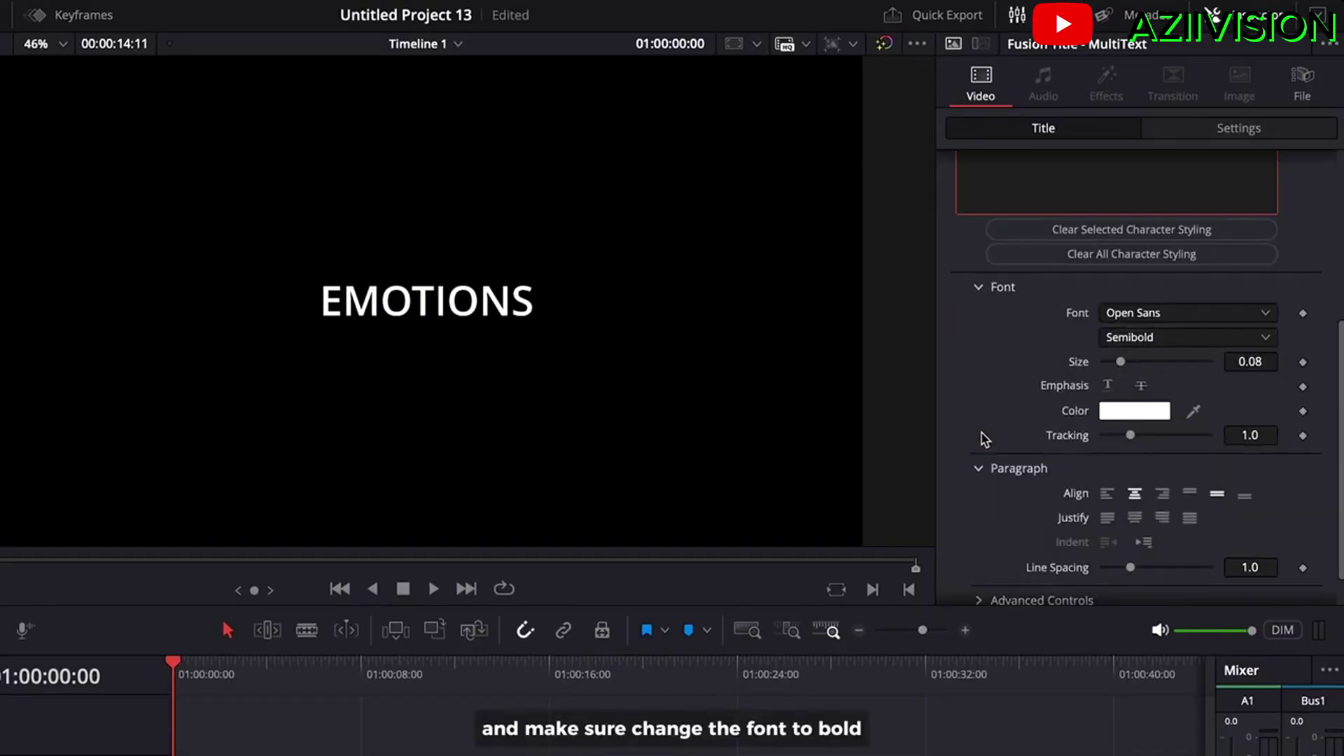
Set the title font to Montserrat in the Black weight.
left_click(1175, 322)
scroll(1177, 465, "up", 5)
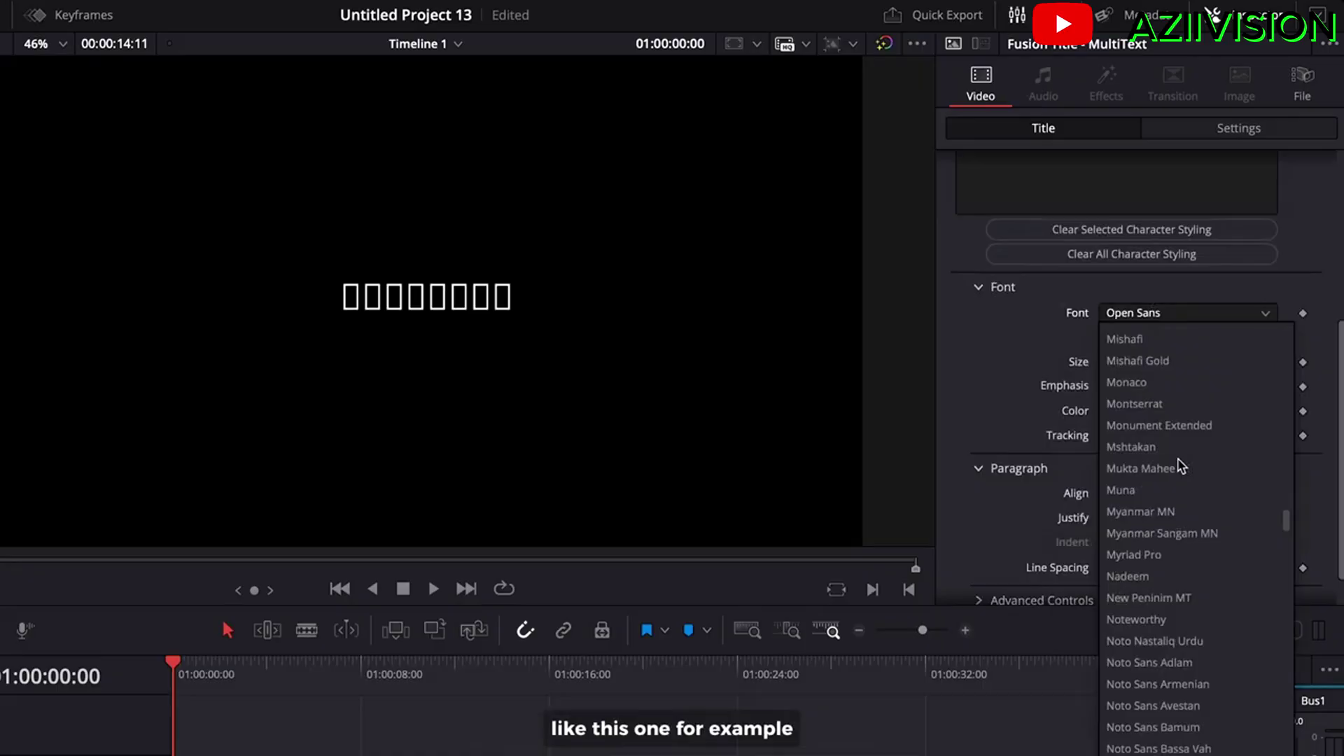
left_click(1163, 404)
left_click(1161, 338)
left_click(1162, 536)
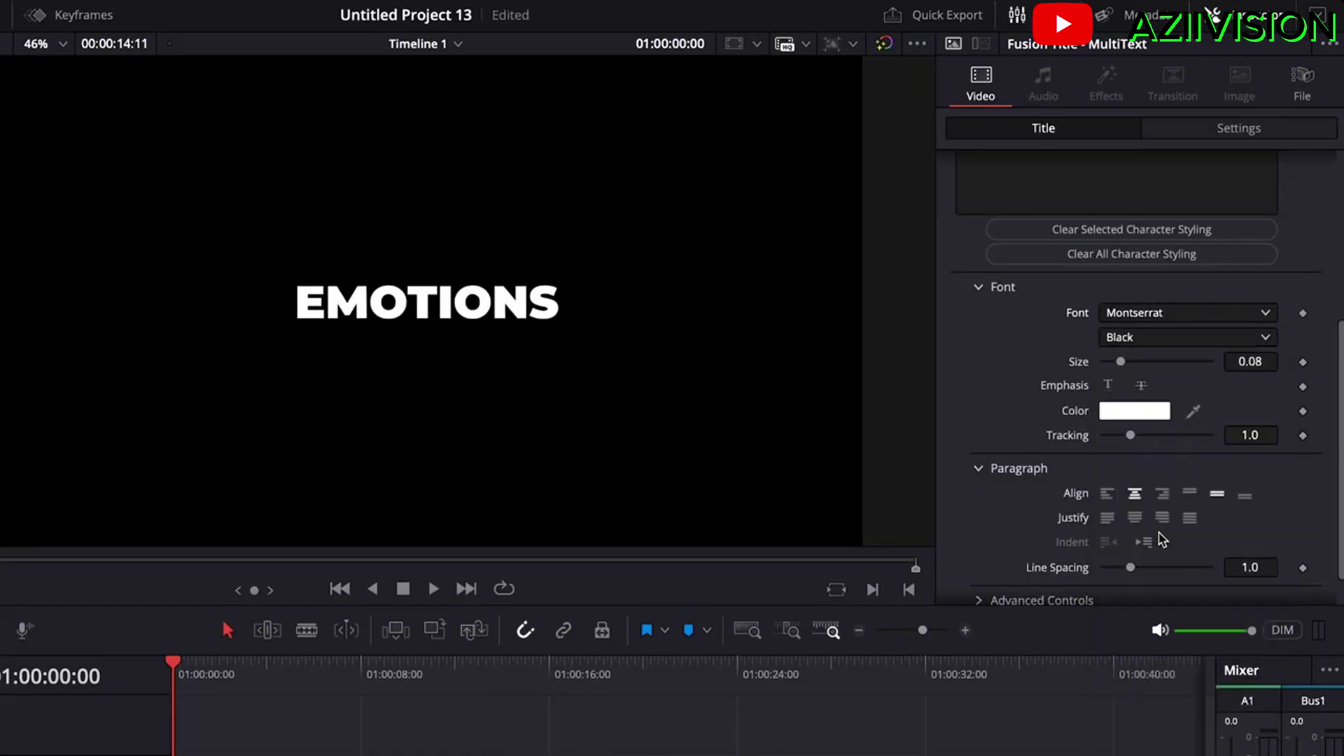
scroll(1148, 490, "up", 3)
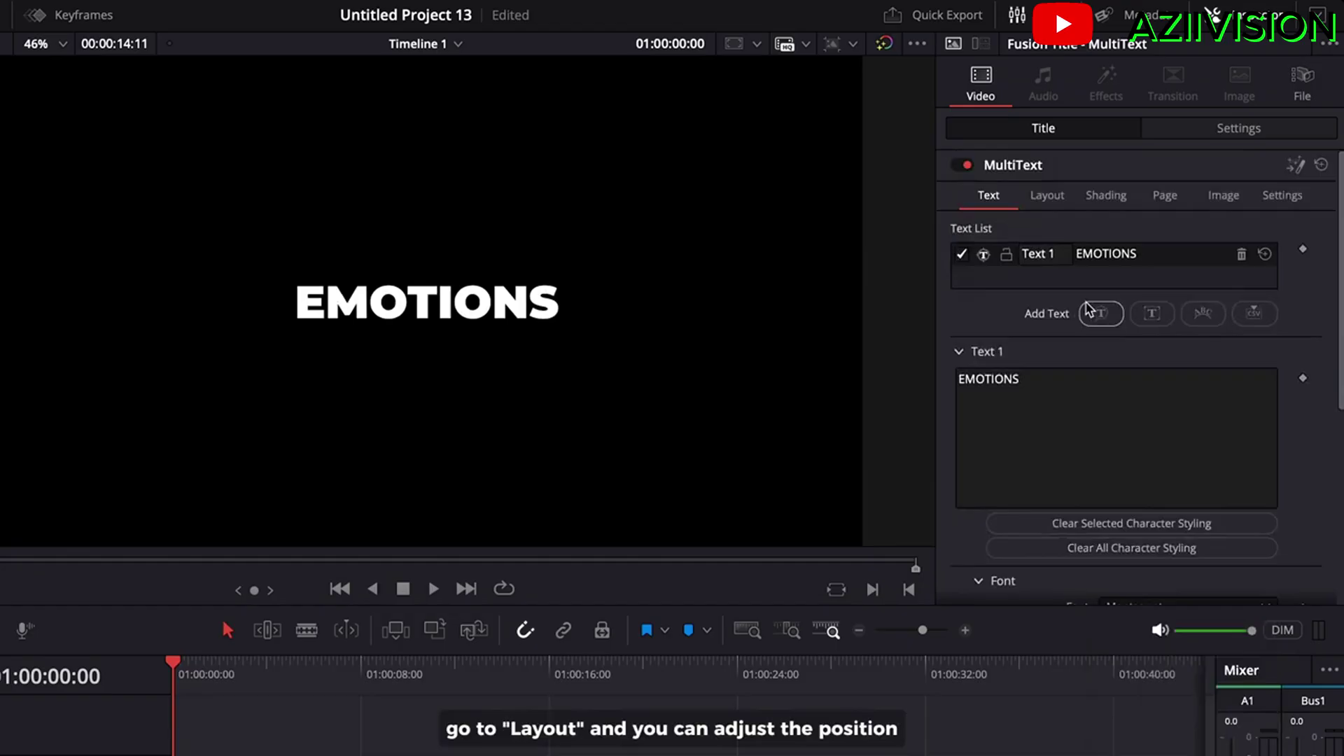
Shift EMOTIONS left of centre and duplicate its entry, retyping it as CONFUSED.
left_click(1050, 197)
left_click_drag(1151, 436, 1075, 422)
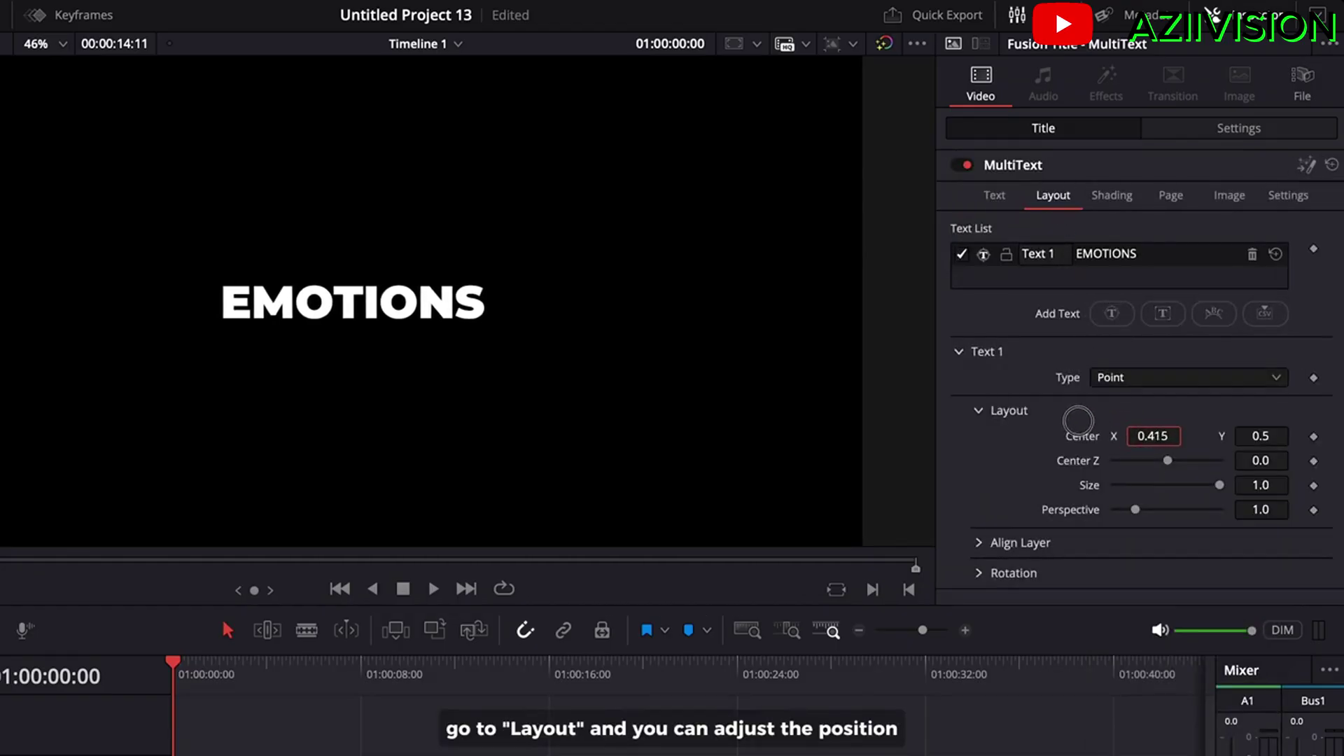
right_click(1153, 261)
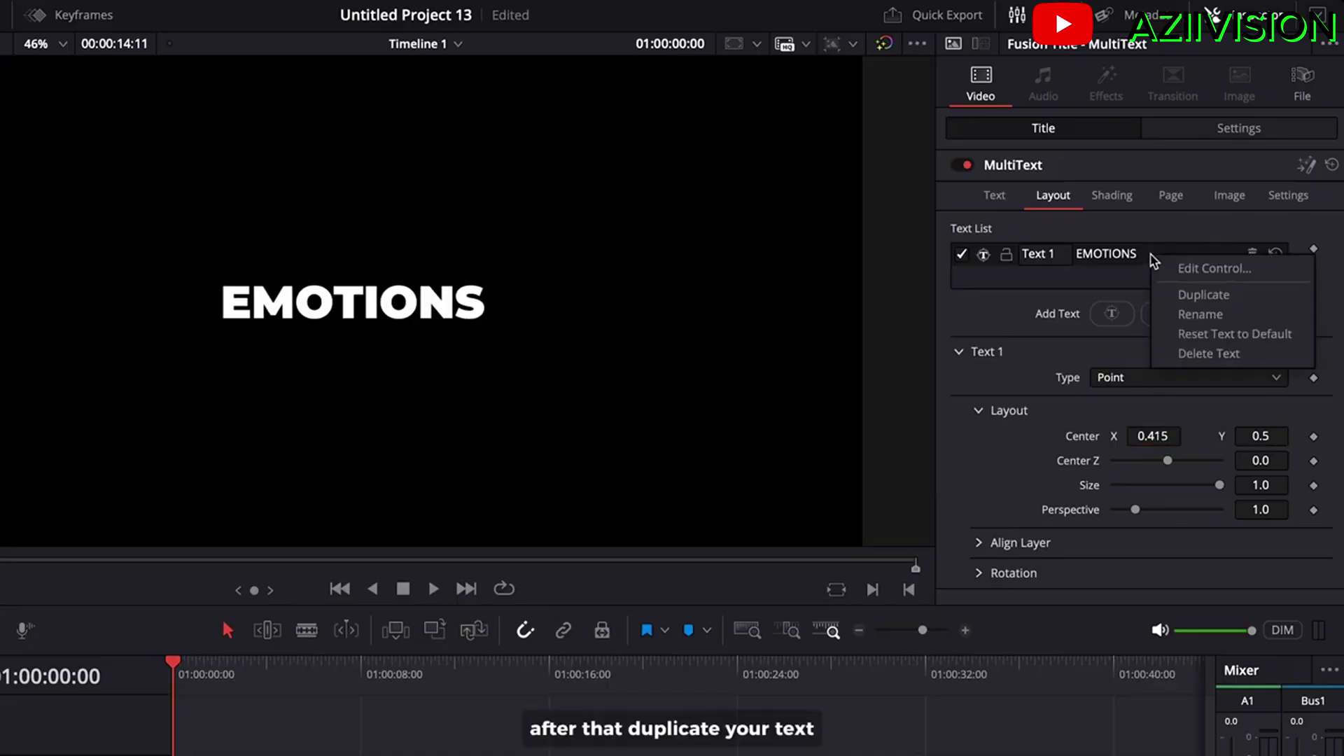
left_click(1181, 297)
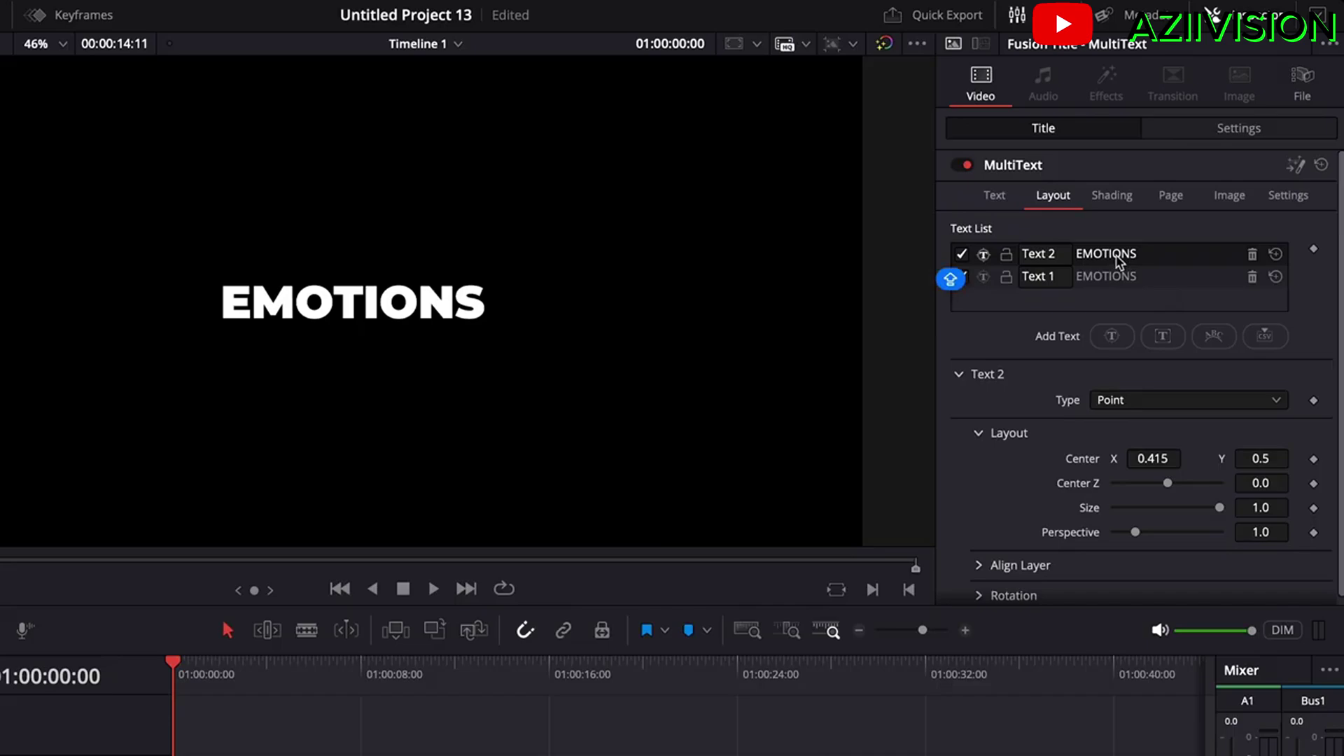
left_click(995, 196)
left_click_drag(1072, 401, 962, 401)
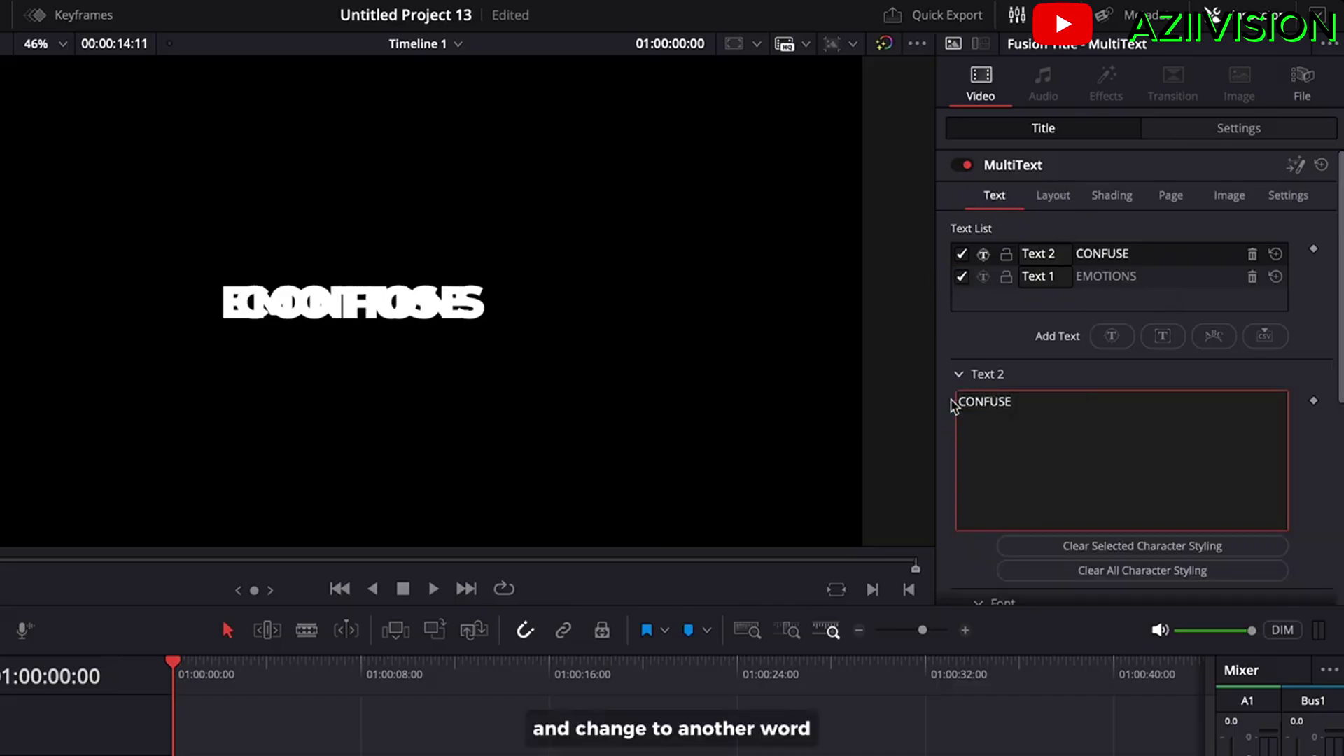
Place CONFUSED to the right of EMOTIONS and above its baseline.
left_click(1055, 209)
left_click_drag(1153, 458, 1172, 485)
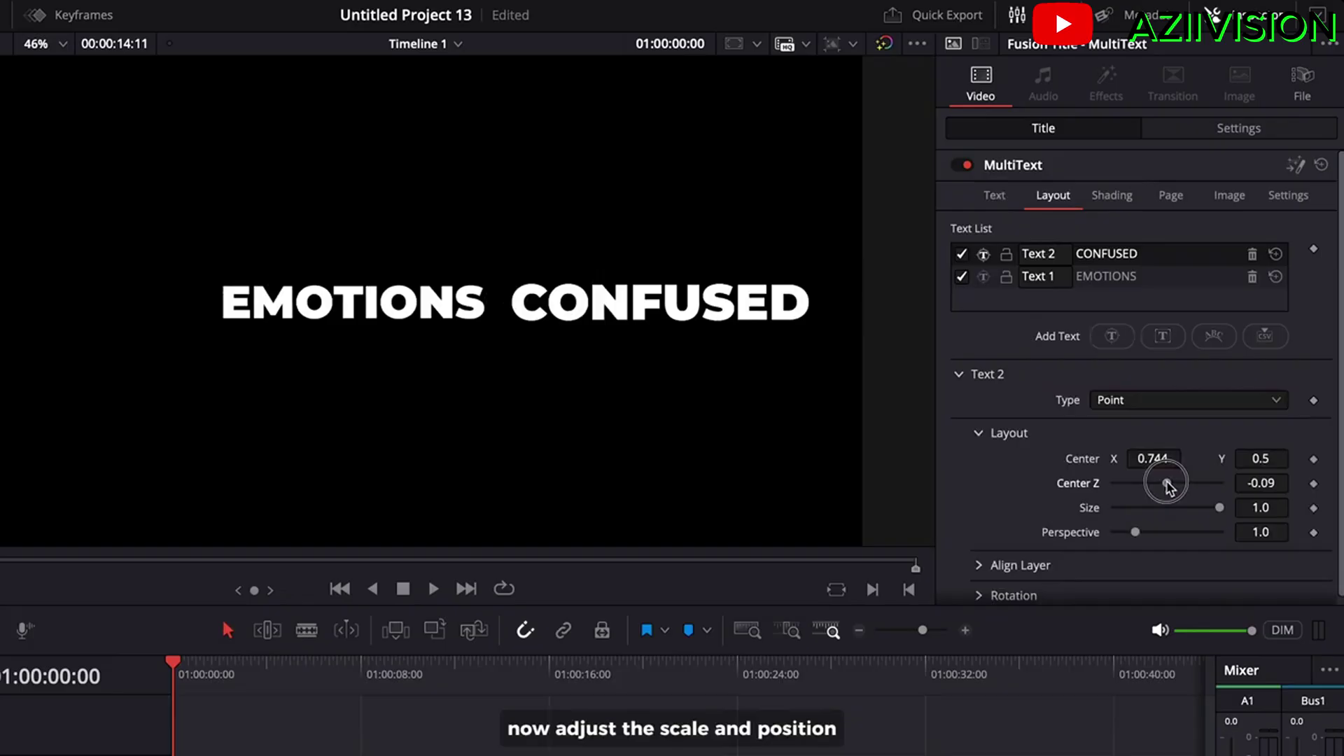
left_click_drag(1260, 458, 426, 459)
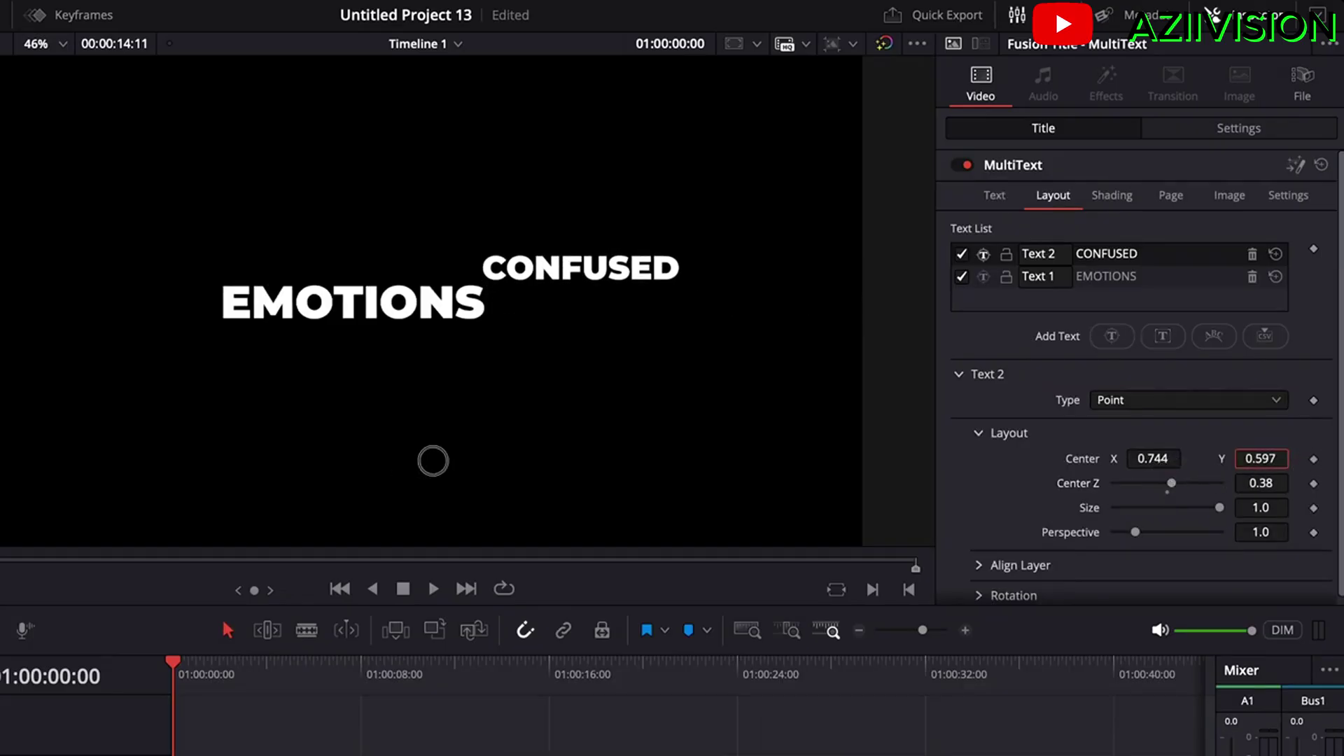
left_click(994, 198)
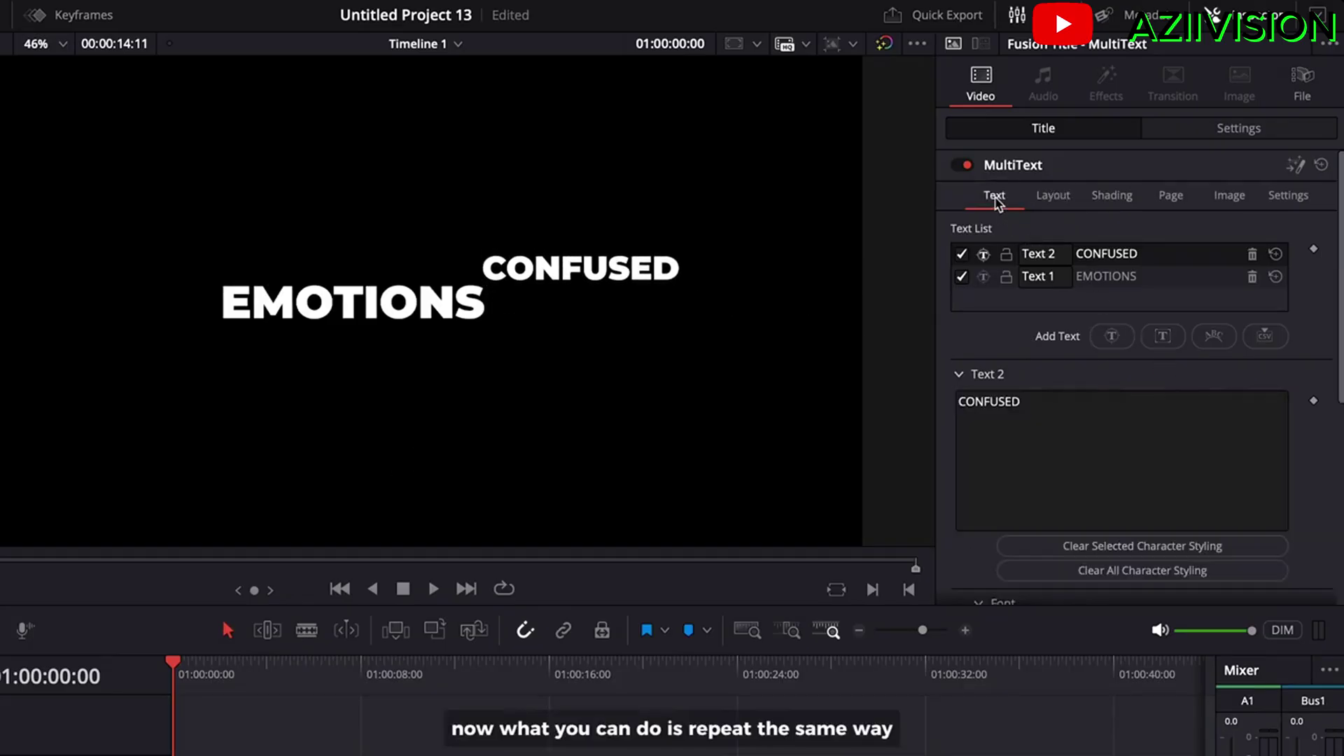
Duplicate CONFUSED into a SMILE entry and position it near CONFUSED.
right_click(1145, 258)
left_click(1171, 296)
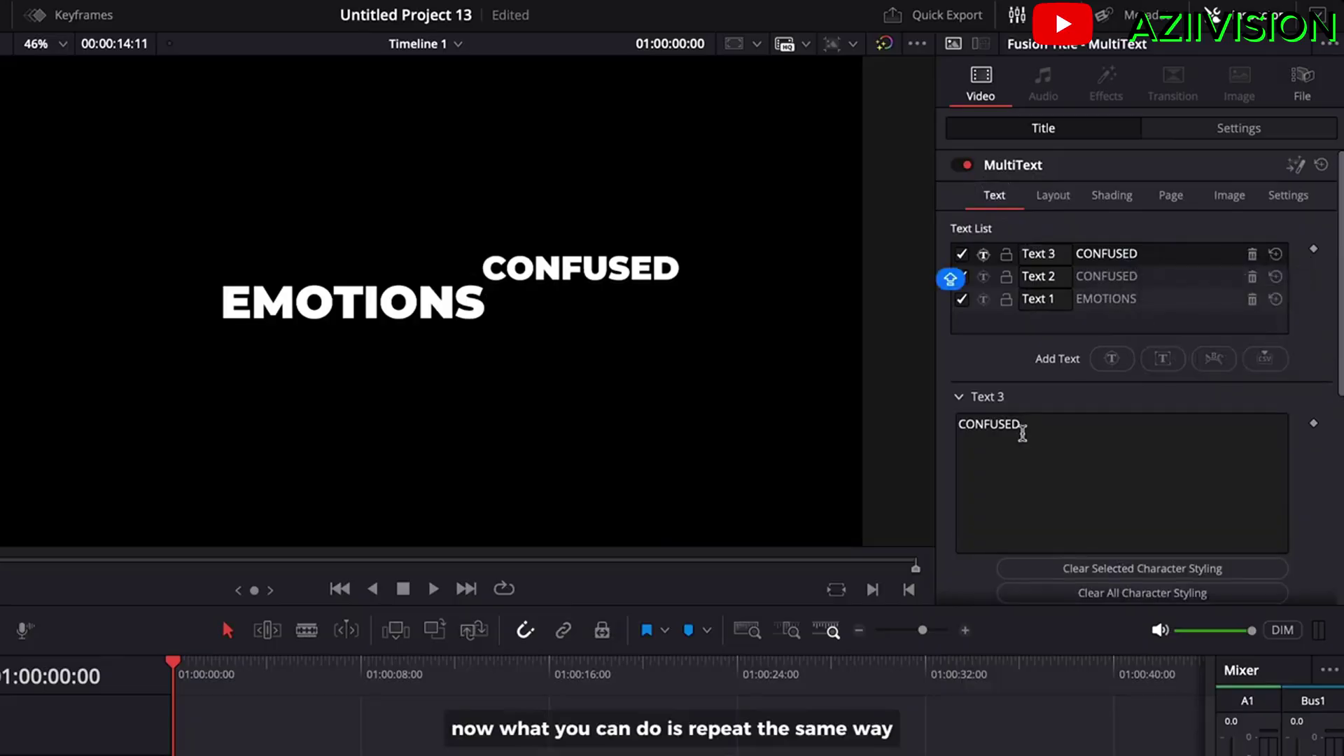
left_click_drag(1023, 425, 918, 412)
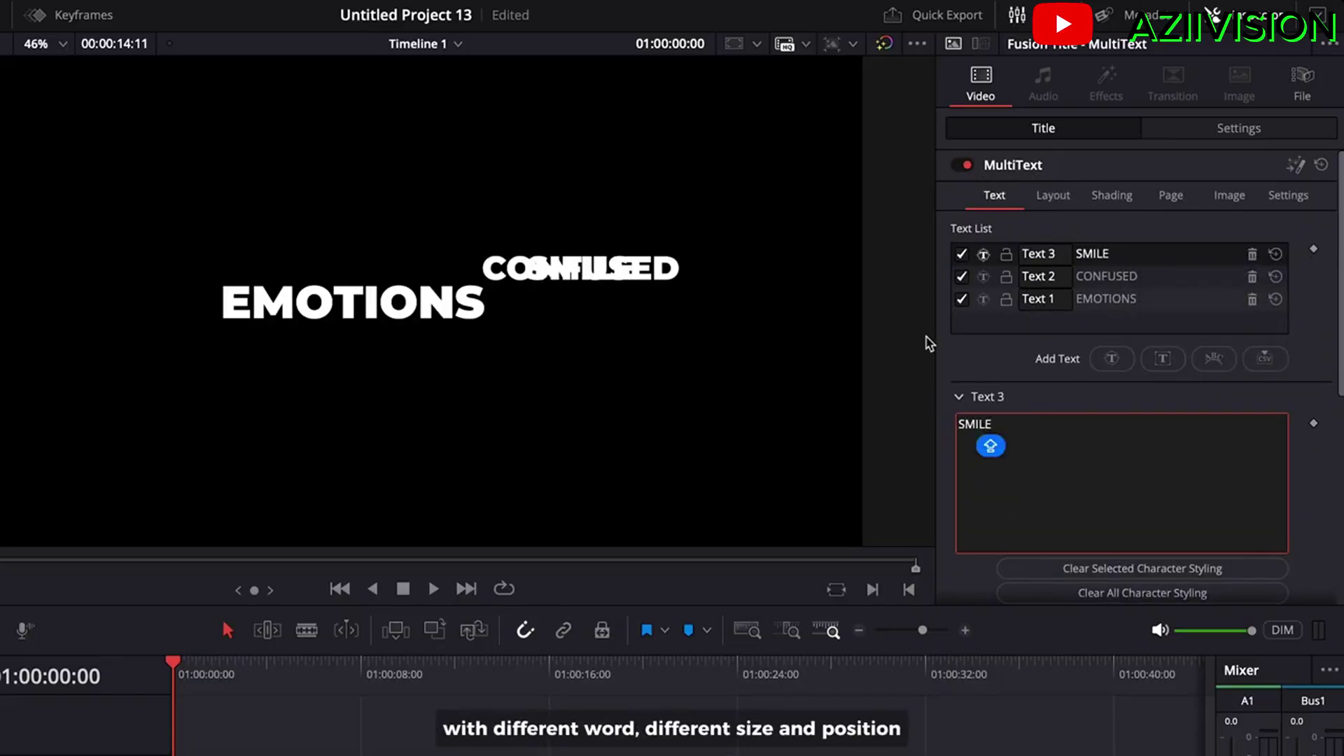
left_click(1051, 201)
left_click_drag(1152, 480, 1137, 450)
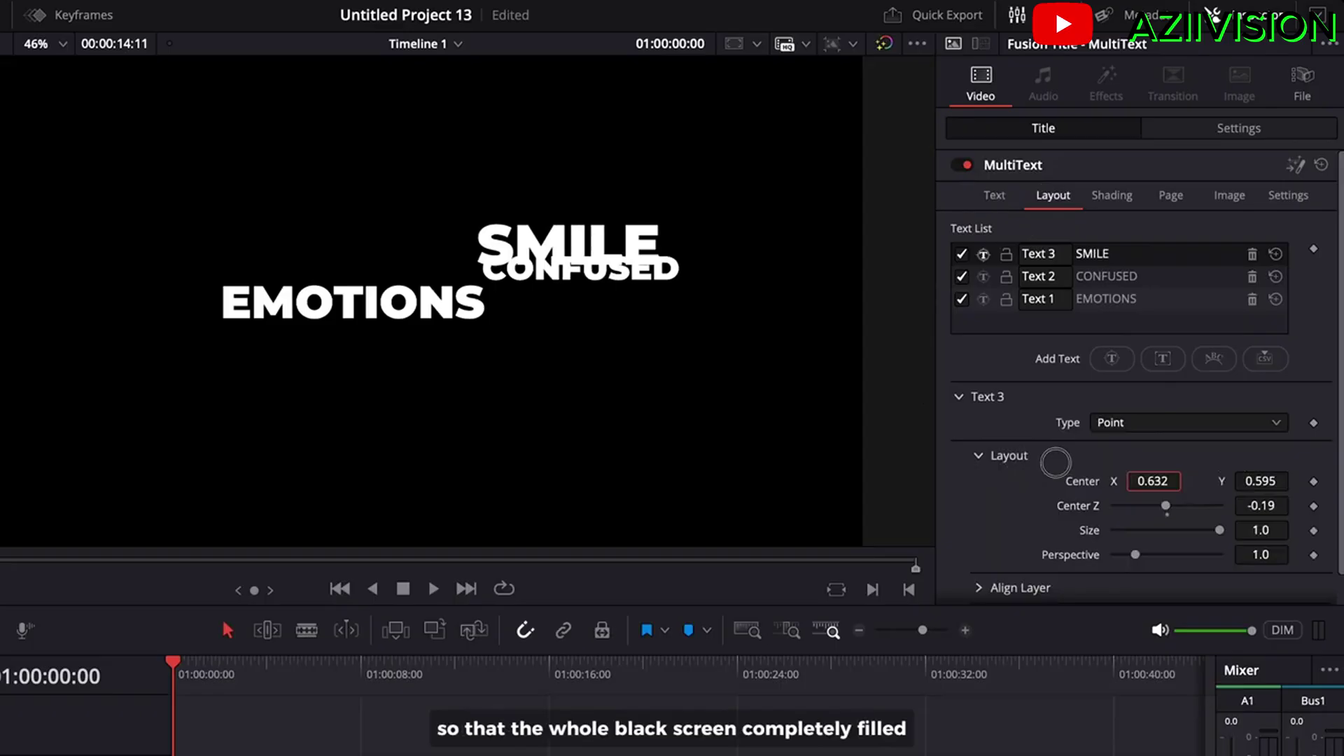
mouse_move(1259, 480)
left_mouse_down()
mouse_move(250, 462)
mouse_move(1173, 494)
mouse_move(1155, 464)
left_mouse_up()
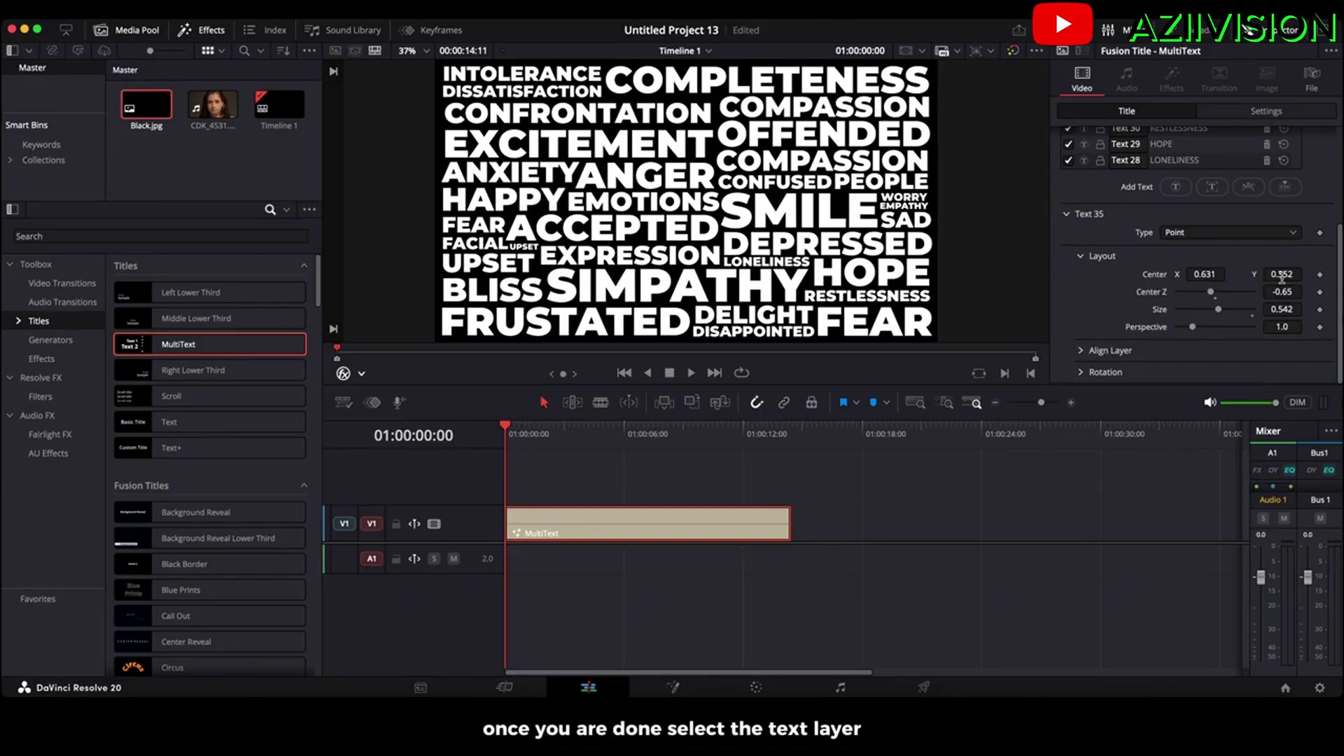
Turn the title into Compound Clip 1 and shrink it to about a third.
right_click(683, 515)
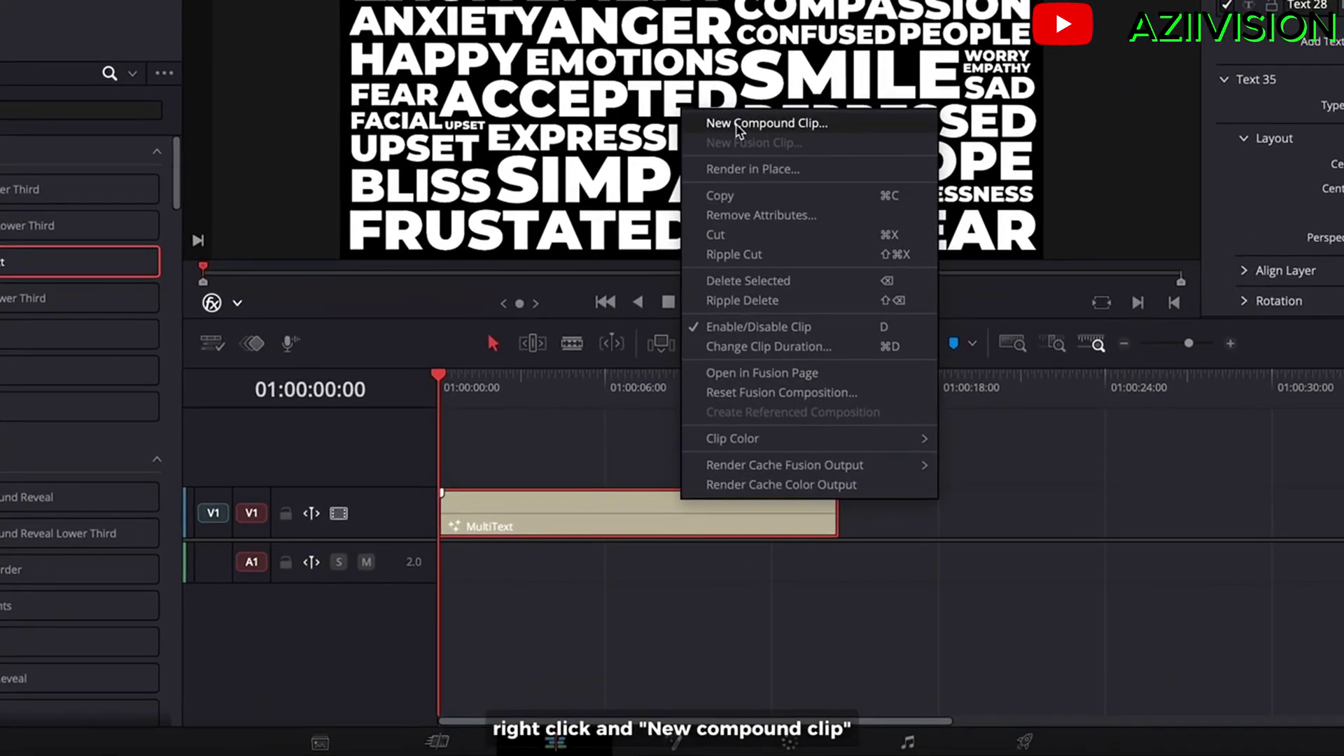
left_click(738, 124)
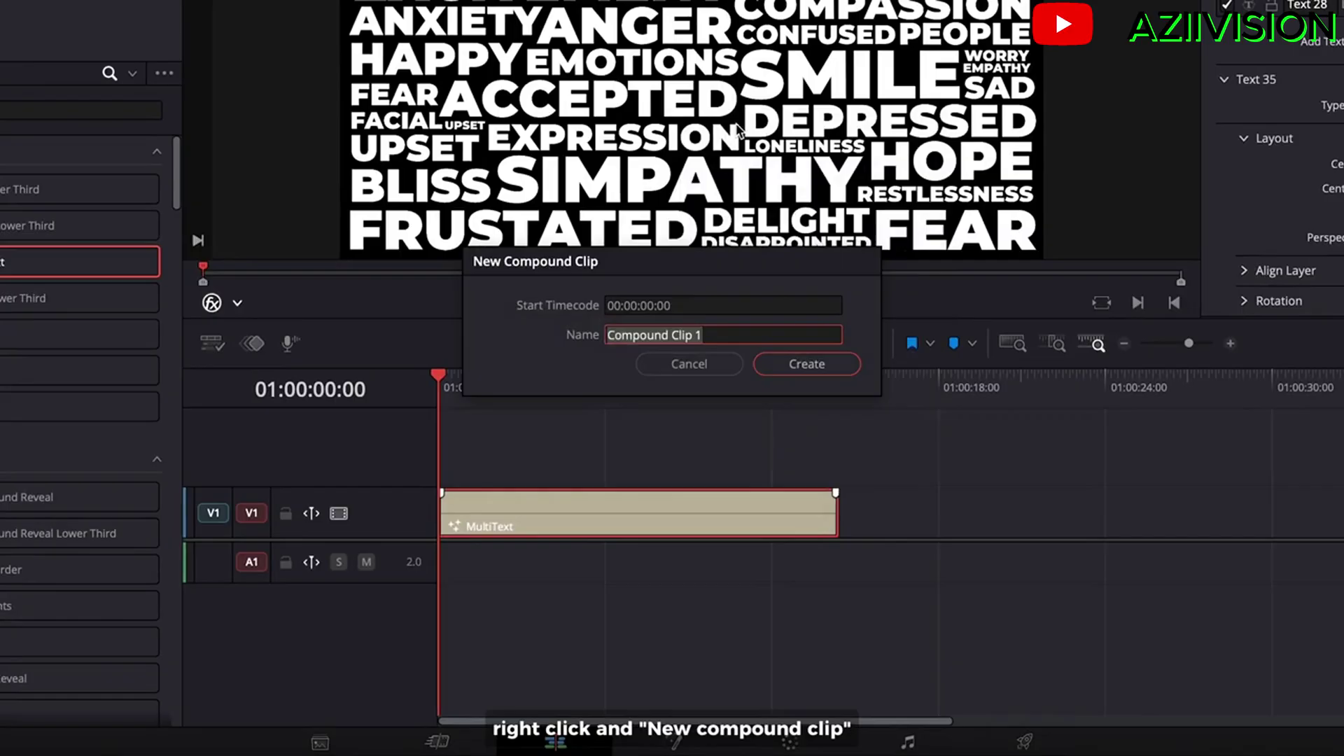
left_click(800, 363)
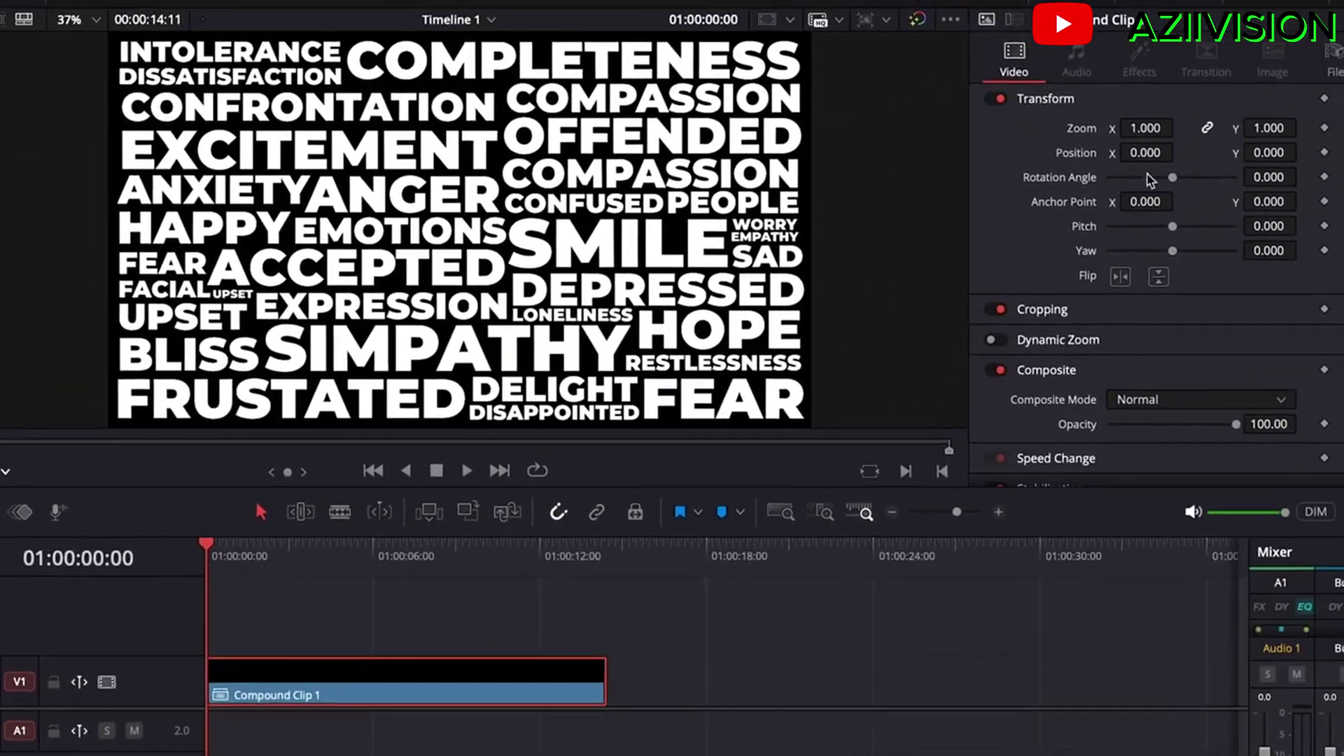
left_click_drag(1081, 129, 1060, 149)
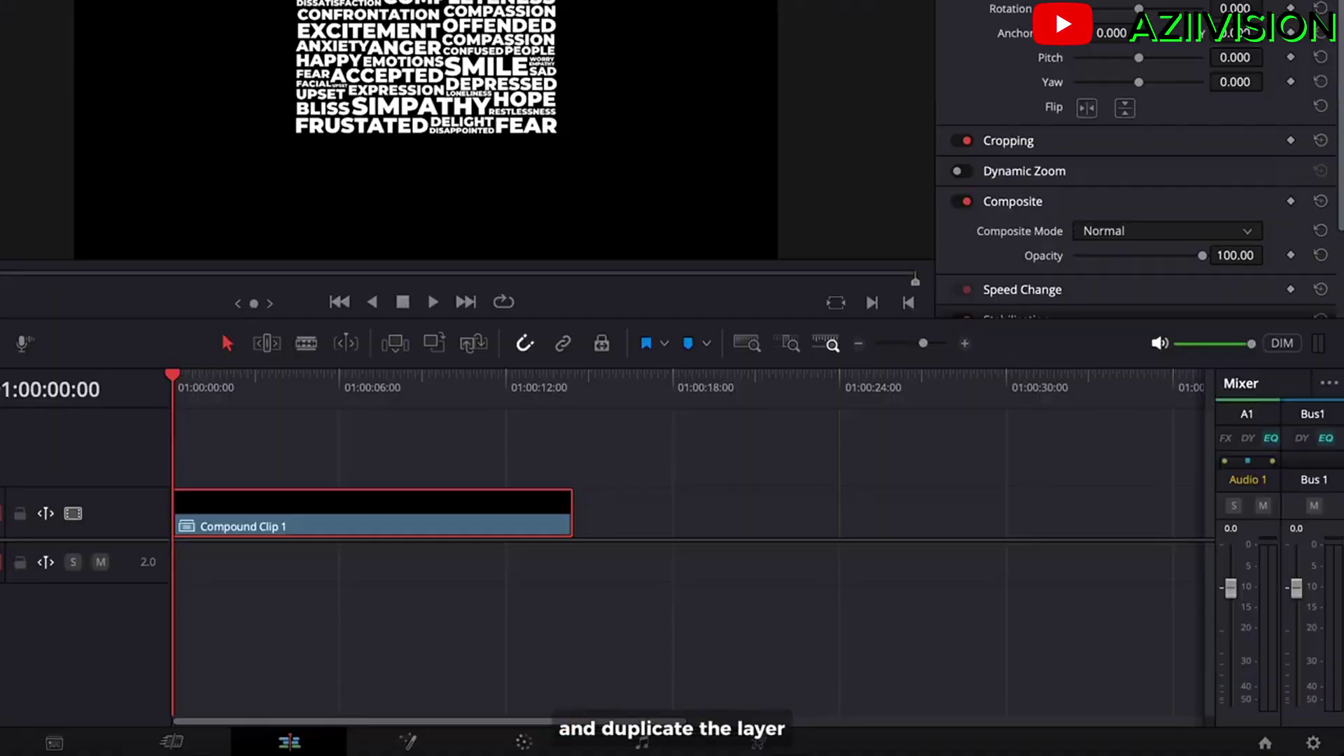
Alt-drag copies onto new tracks and position them around the frame.
left_click_drag(411, 507, 405, 479, "alt")
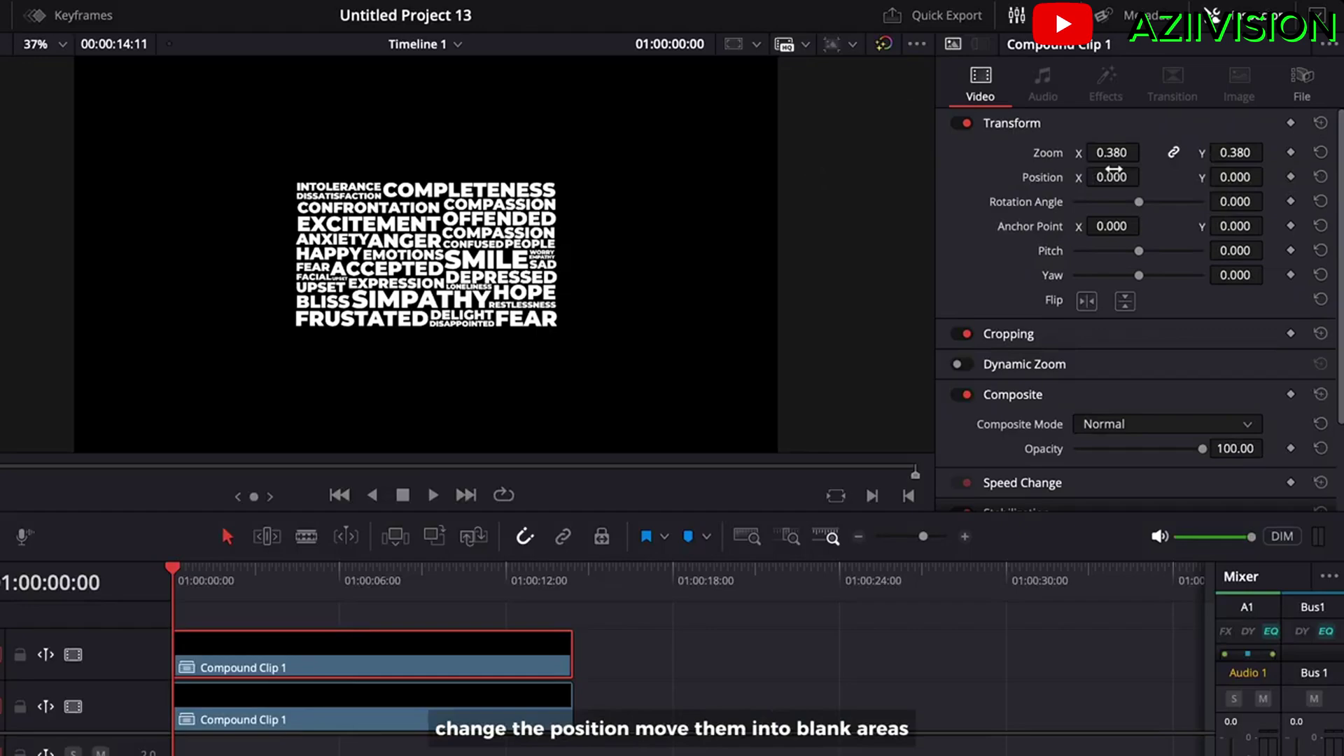
left_click_drag(1112, 171, 1218, 170)
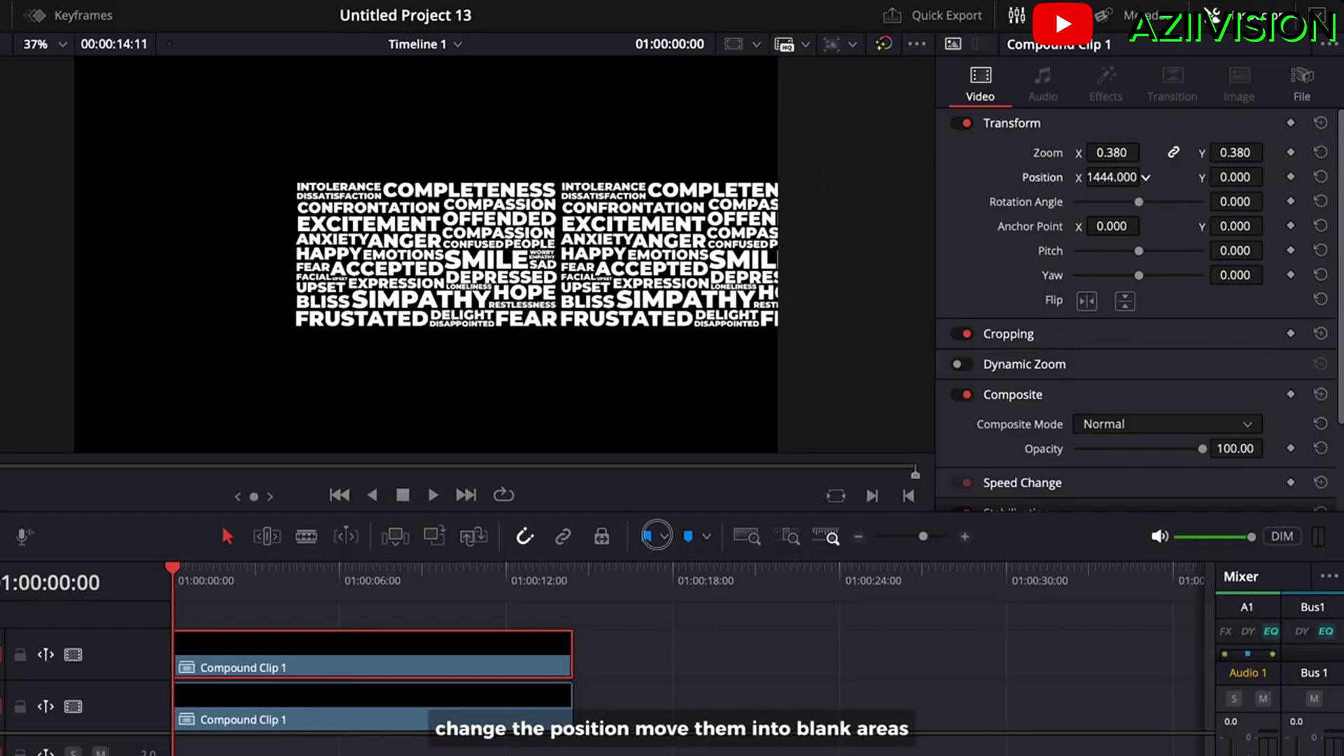
mouse_move(1112, 153)
left_mouse_down()
mouse_move(1121, 169)
mouse_move(990, 178)
left_mouse_up()
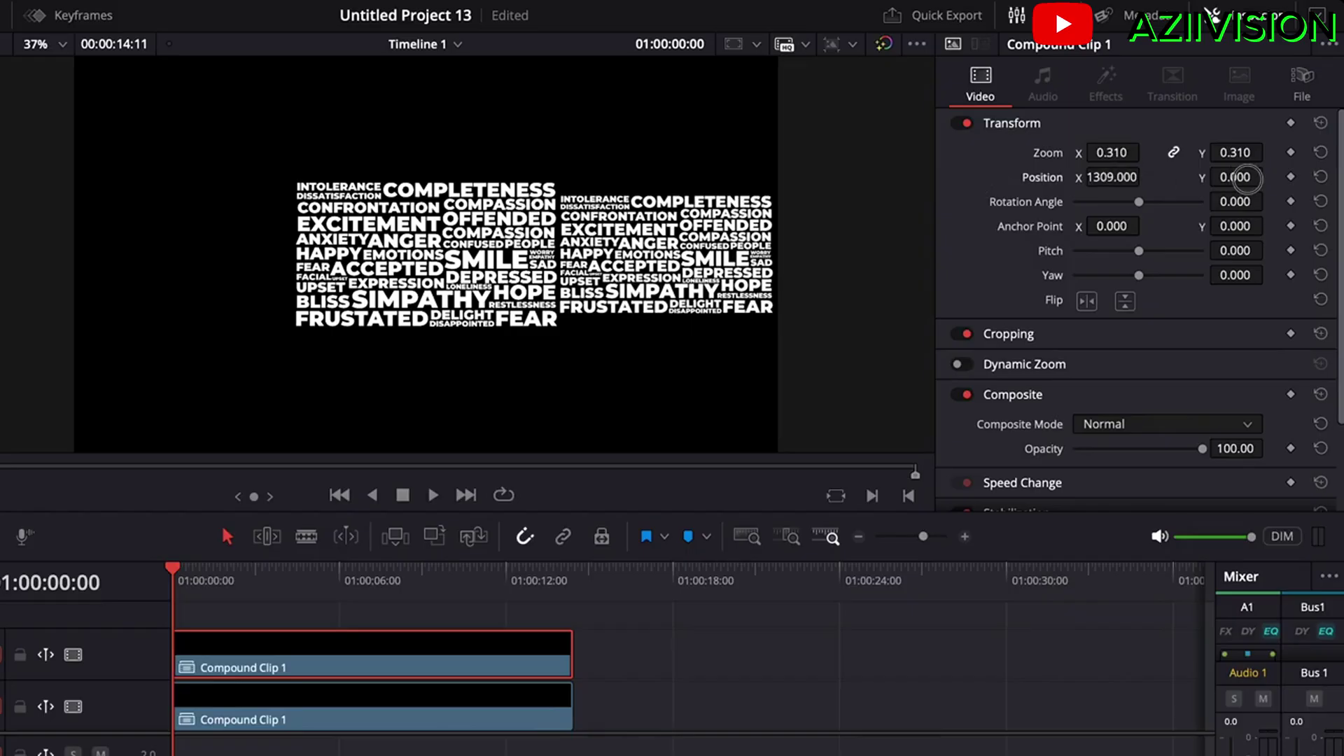
left_click_drag(1247, 177, 874, 190)
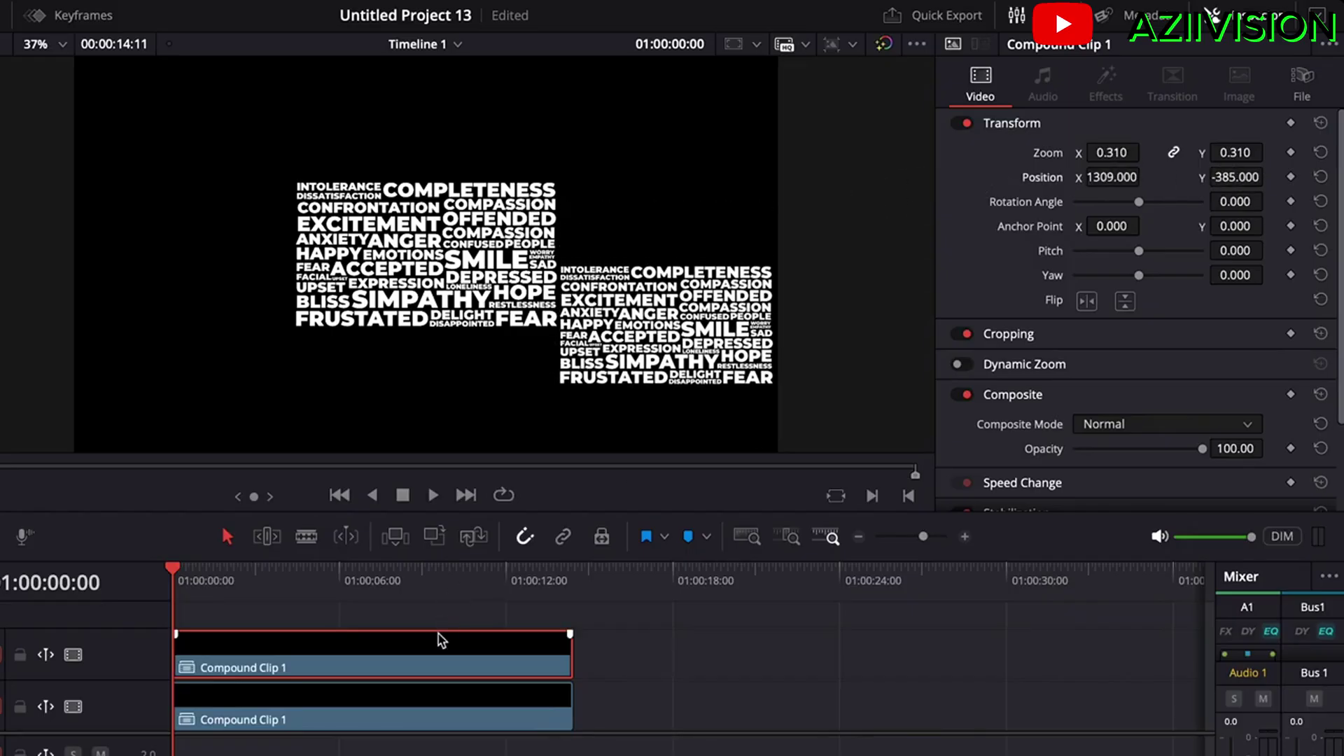
left_click_drag(439, 640, 430, 621)
left_click_drag(1105, 178, 1111, 177)
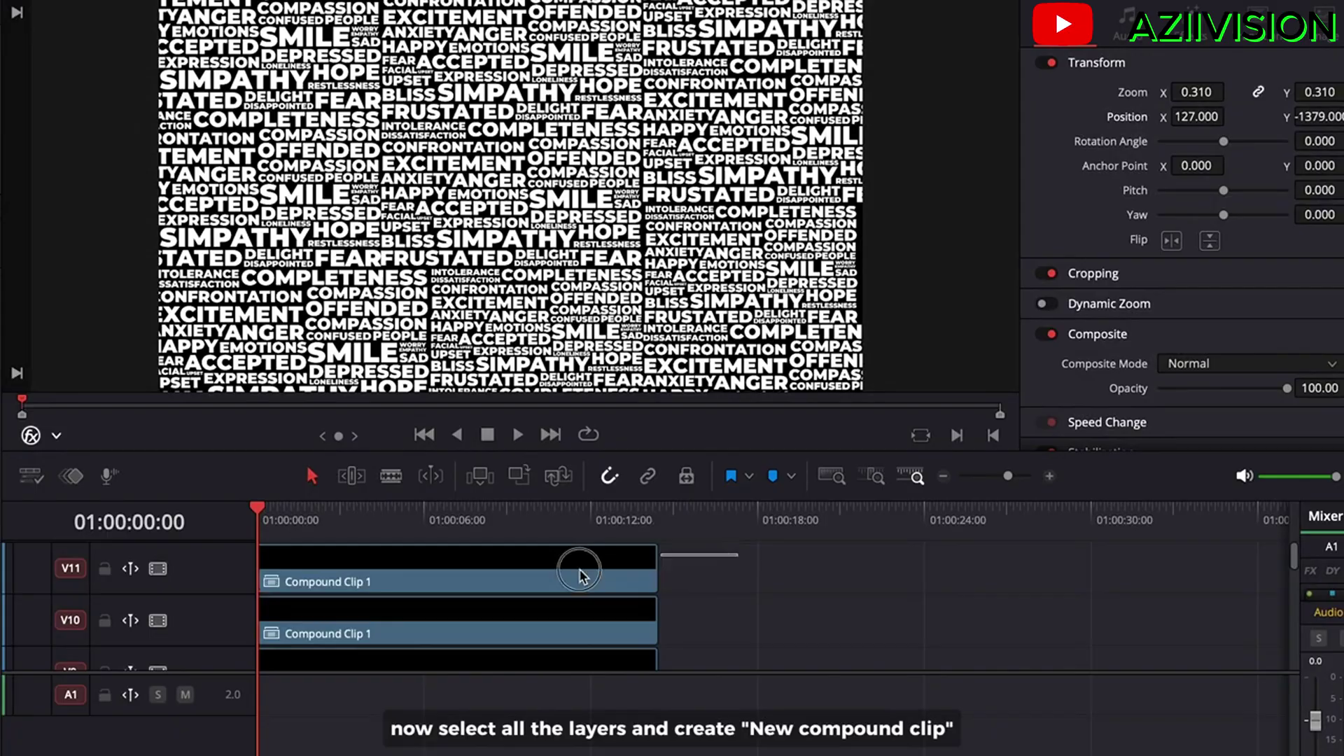
Combine all the word cloud layers into Compound Clip 2.
right_click(413, 659)
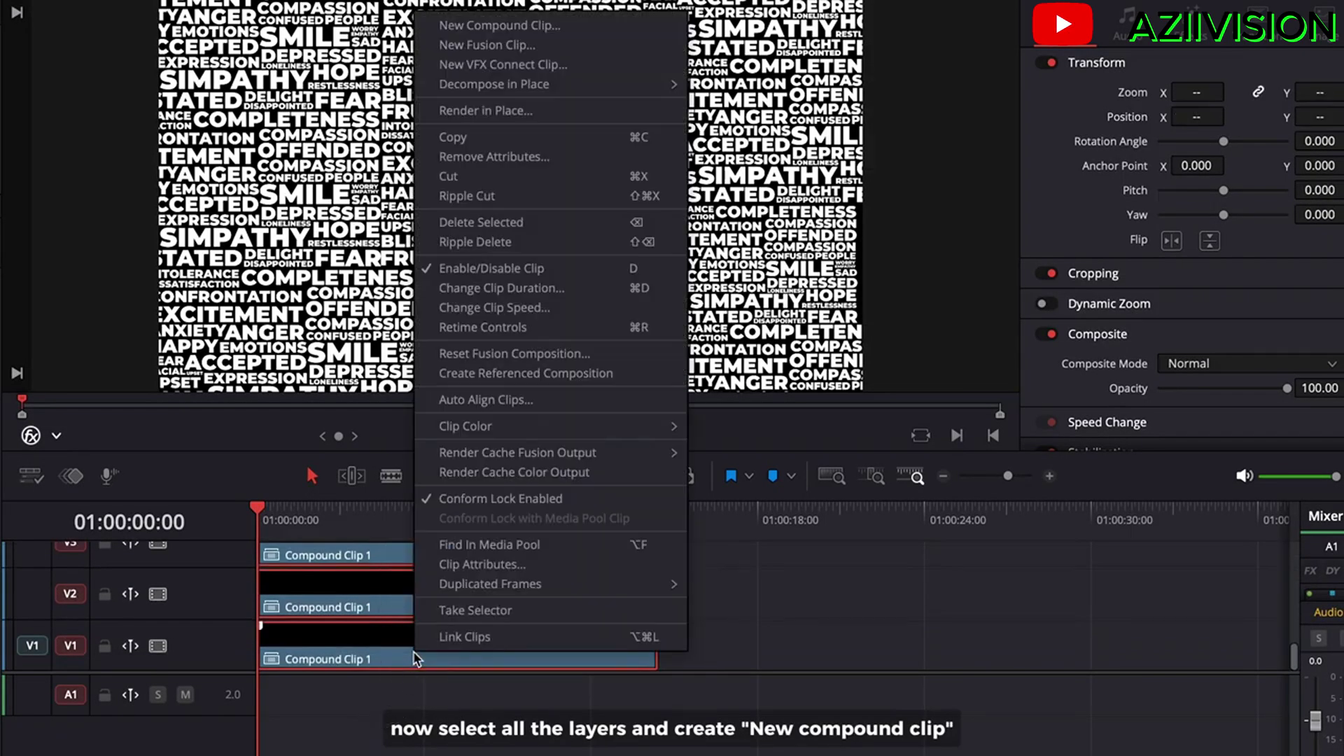
left_click(530, 26)
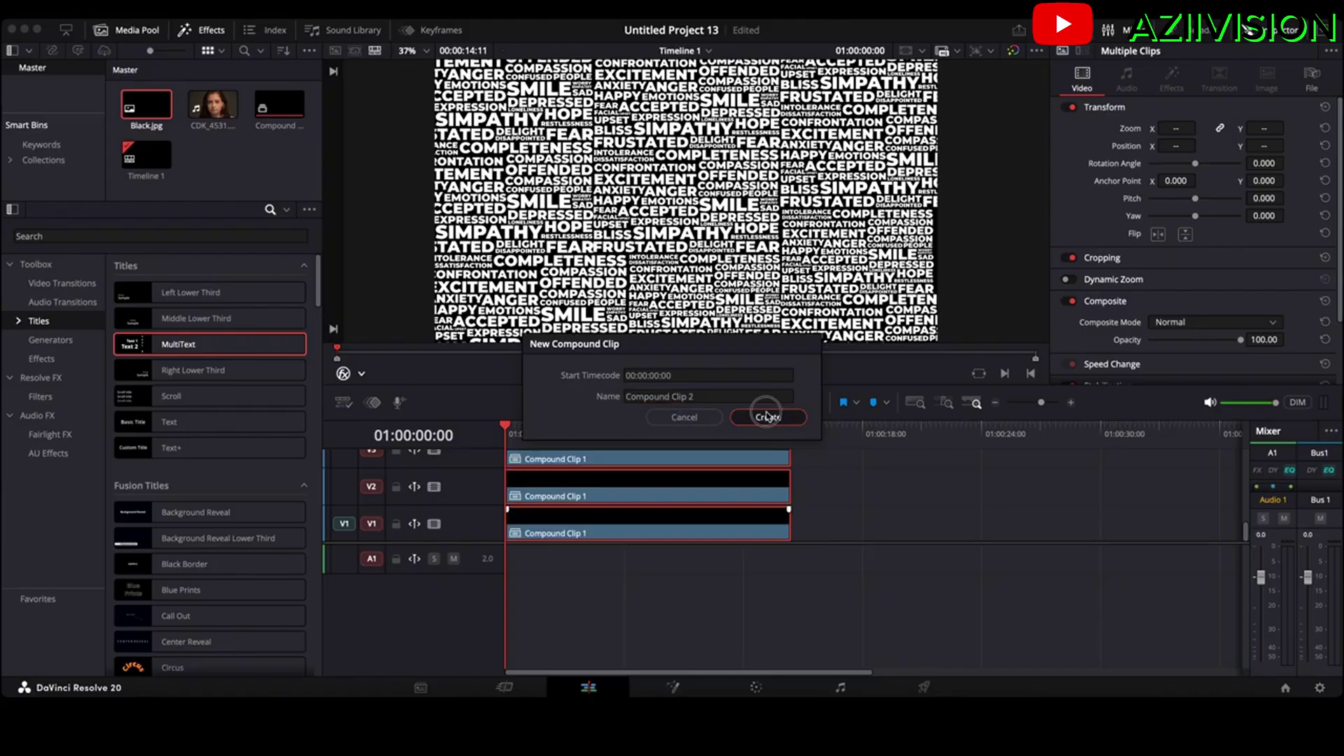
left_click(766, 415)
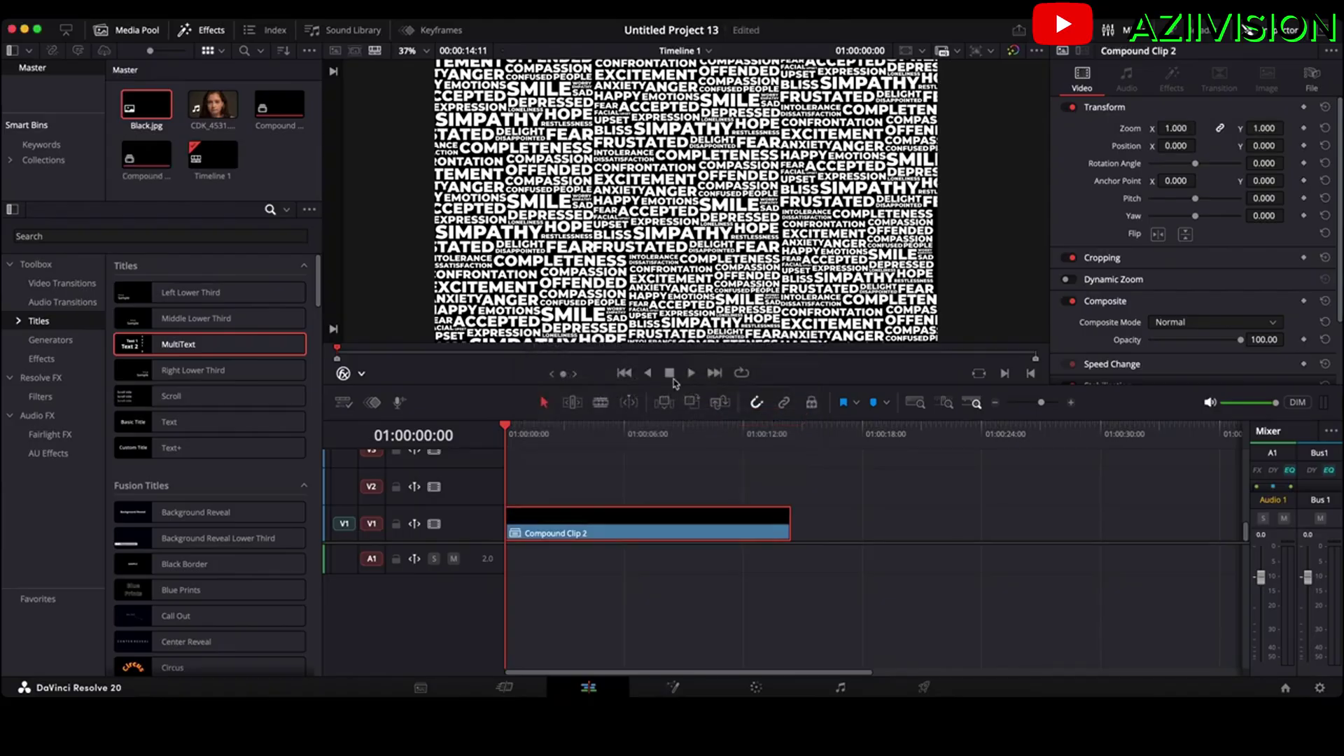
Add CDK_4531.mp4 above the word wall and delete its audio.
left_click_drag(213, 105, 920, 588)
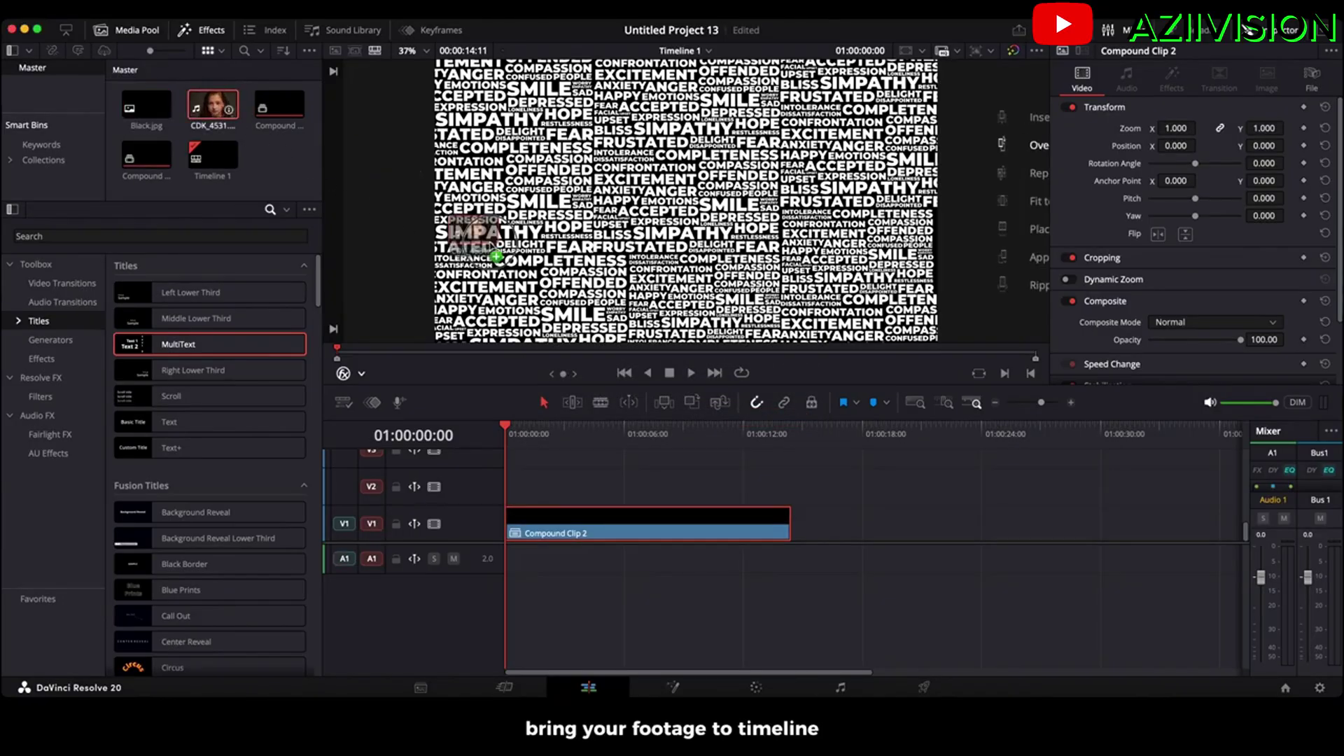
key("Delete")
left_click_drag(914, 432, 937, 441)
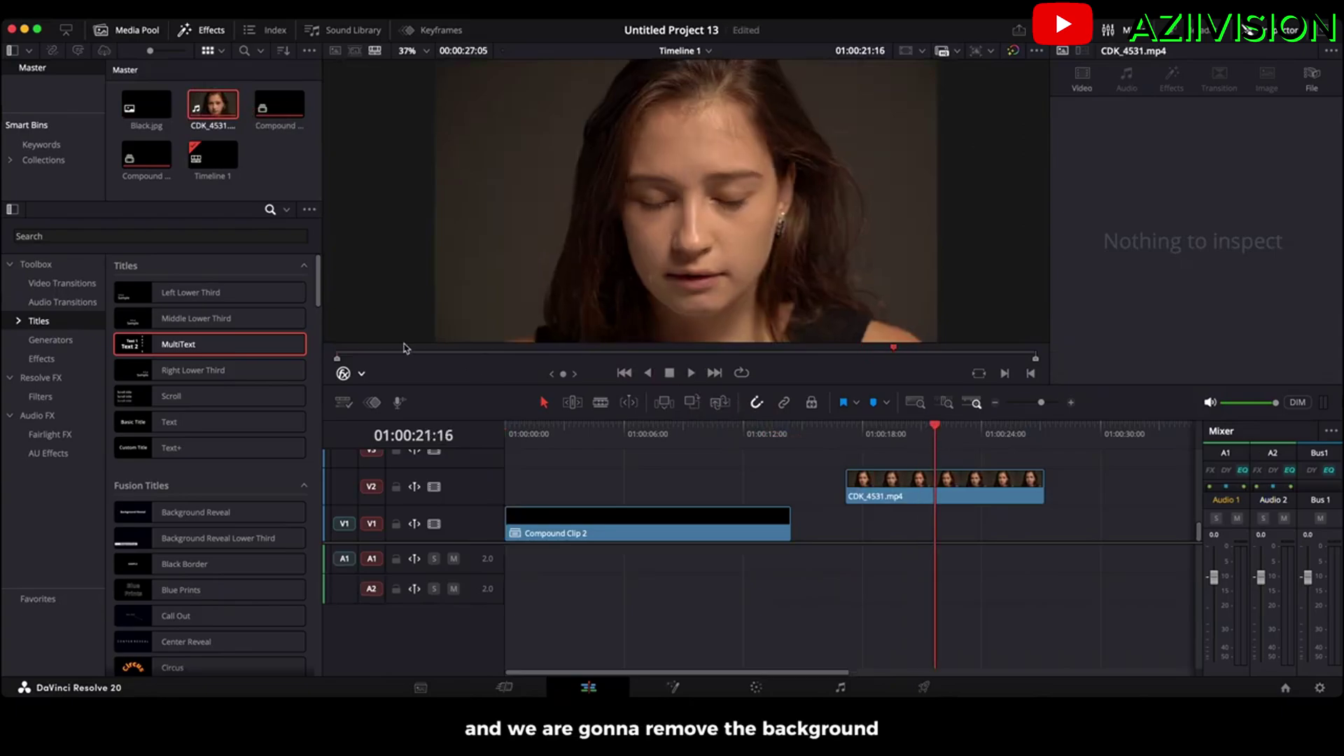
Apply 3D Keyer to the clip and stroke the grey background with Open FX Overlay on.
left_click(41, 396)
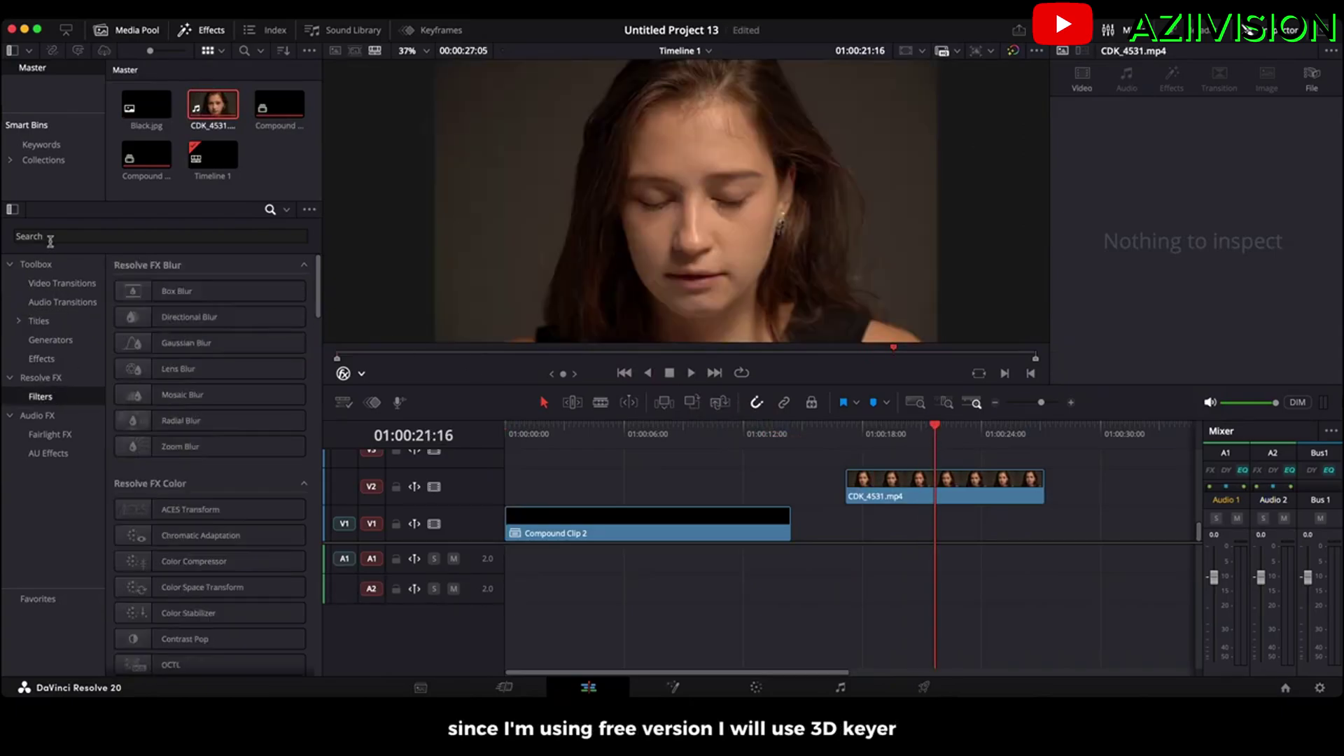
type("3D")
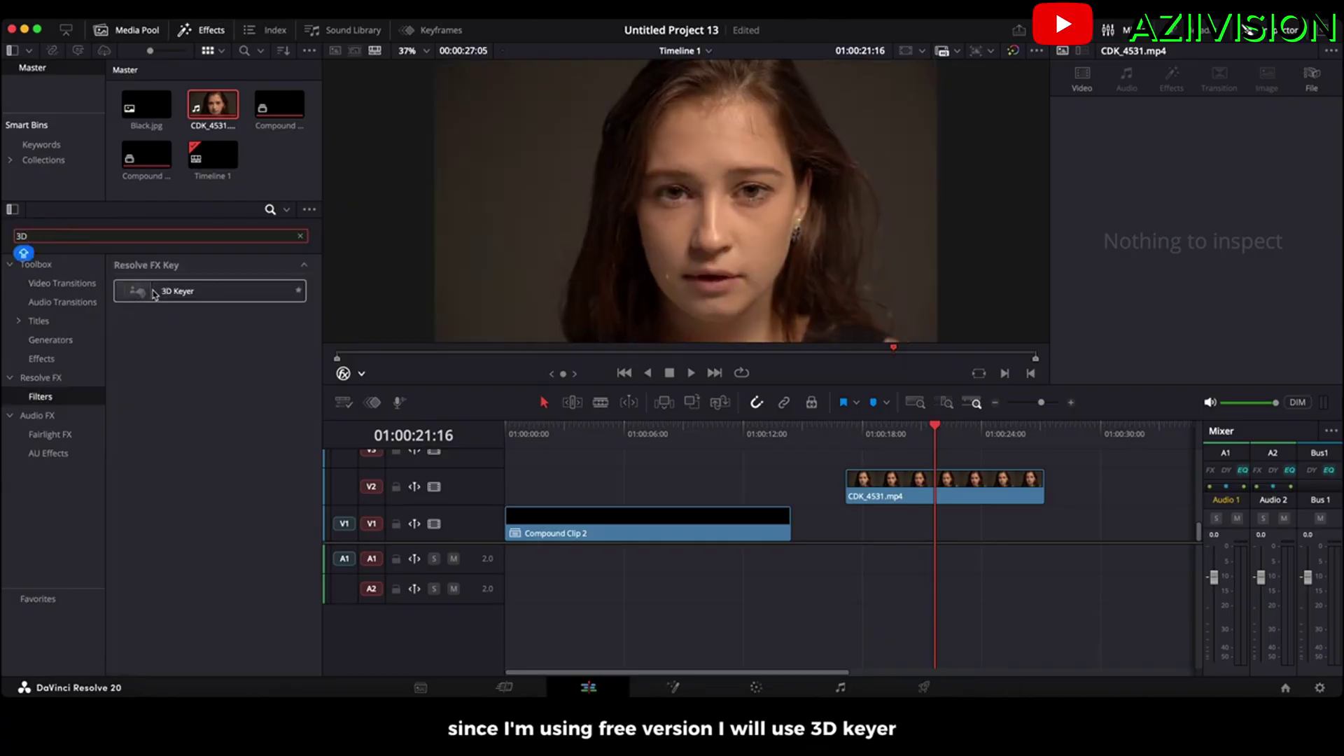
left_click_drag(145, 291, 878, 482)
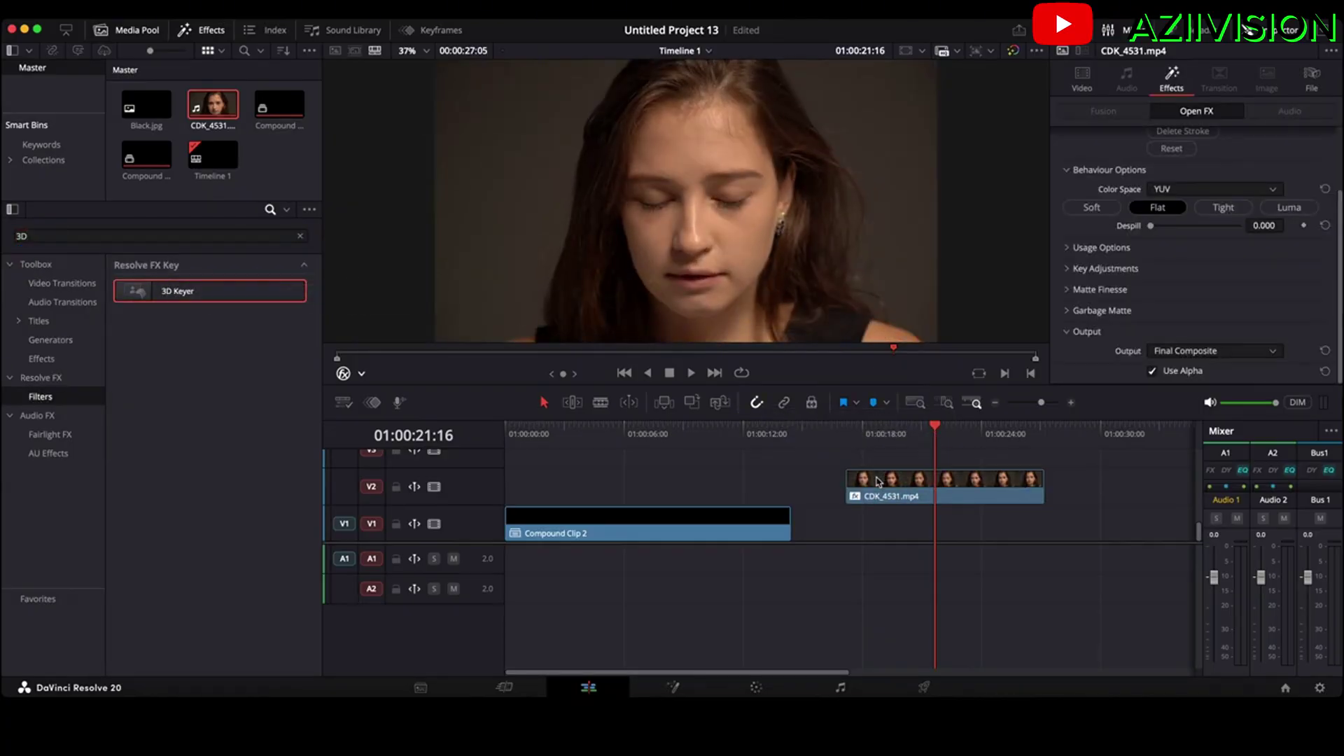
left_click(362, 376)
left_click(382, 451)
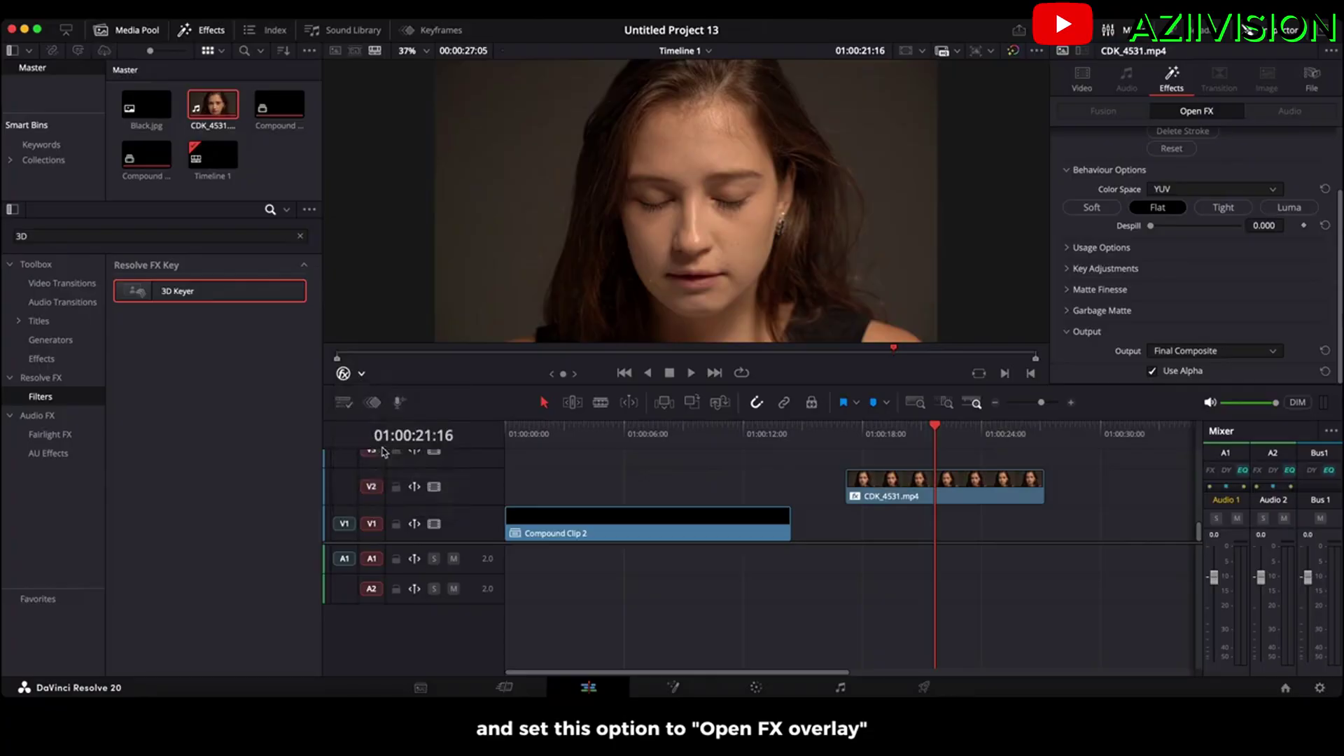
left_click_drag(469, 303, 444, 66)
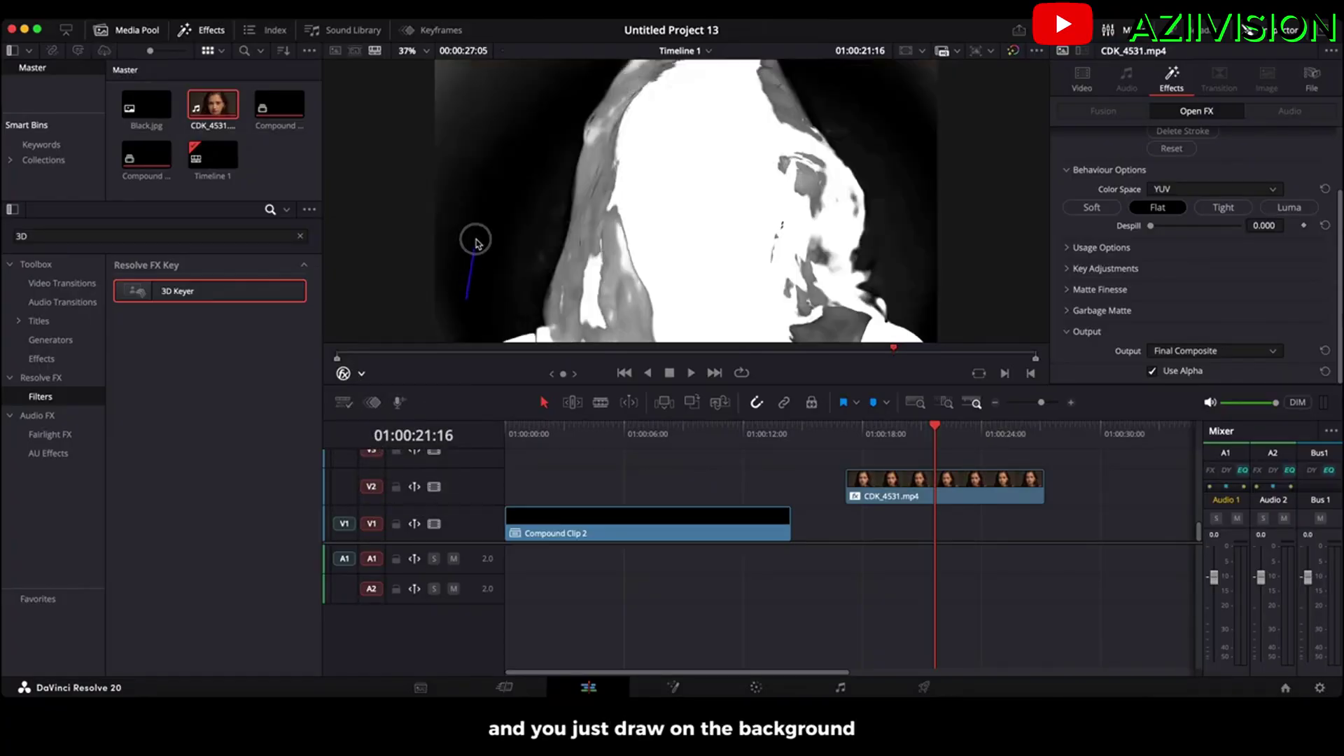
left_click_drag(512, 125, 545, 184)
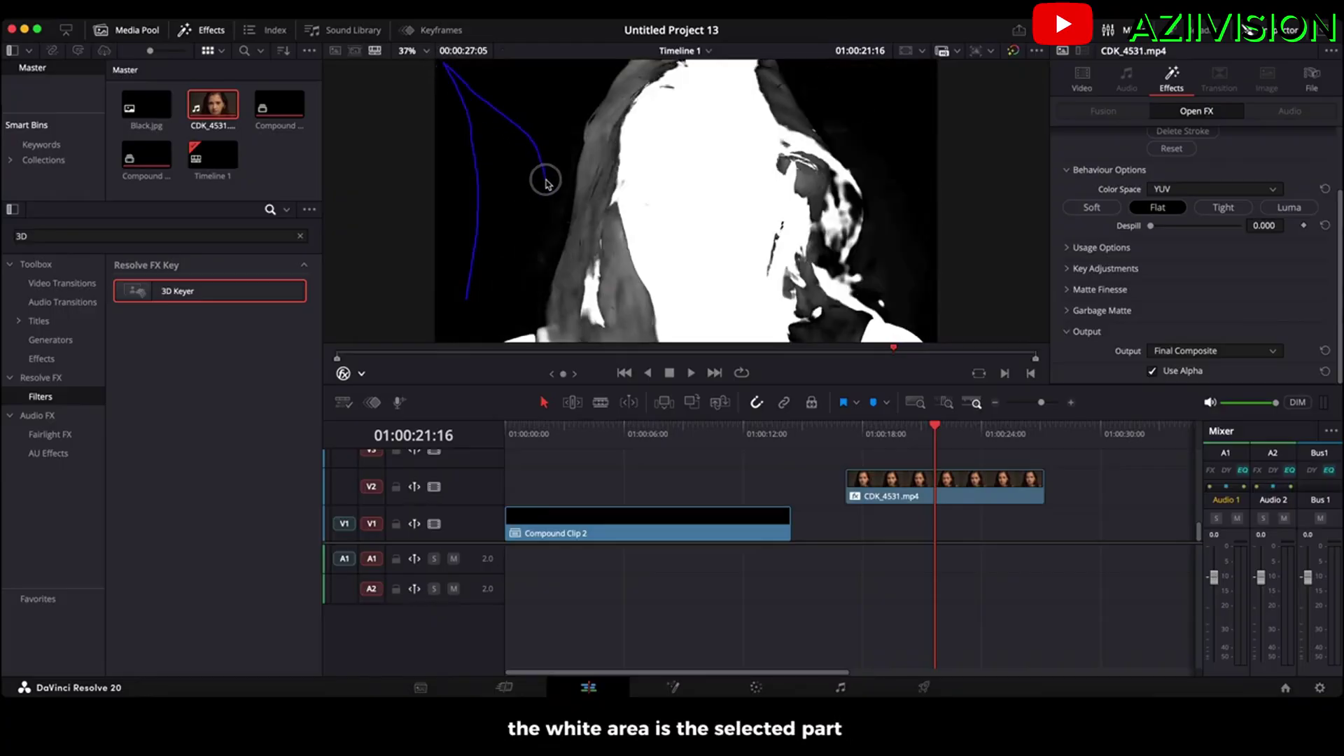
left_click_drag(901, 160, 899, 206)
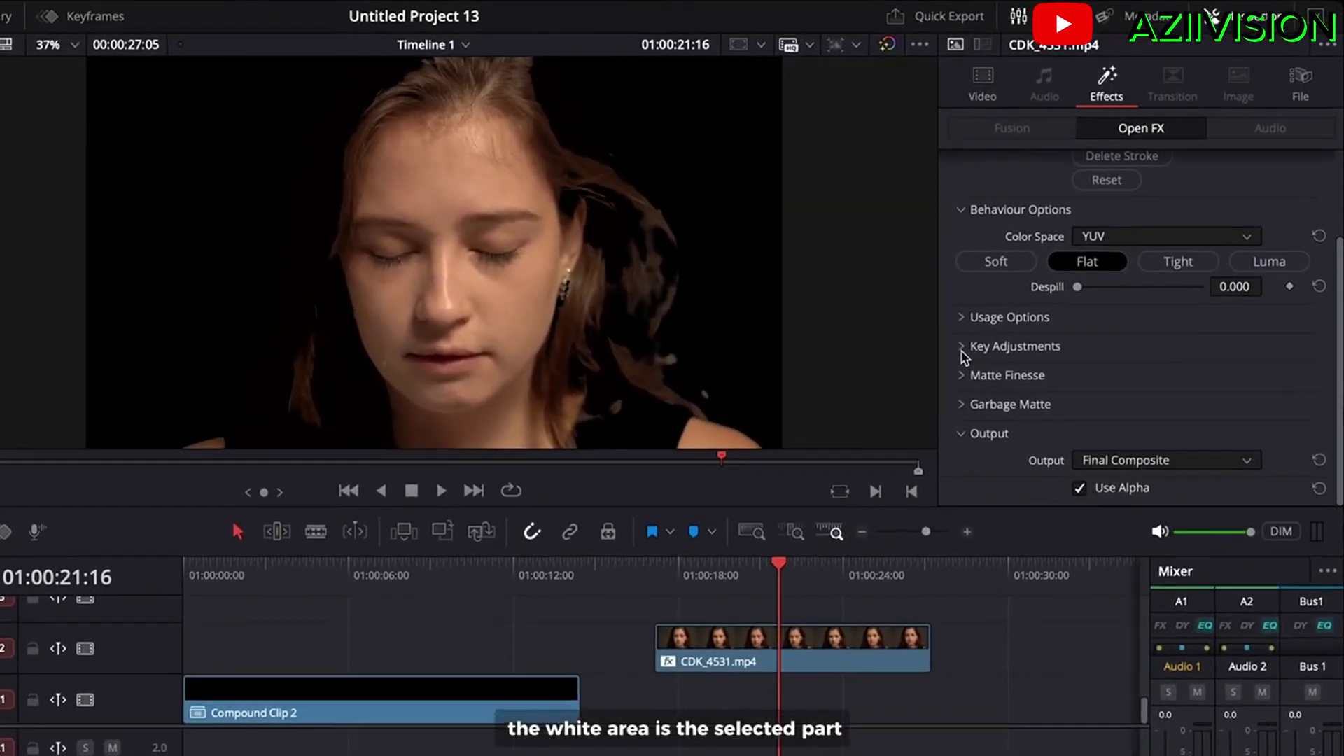
Refine the key matte using the Pre Filter and Black Clip settings.
left_click(962, 349)
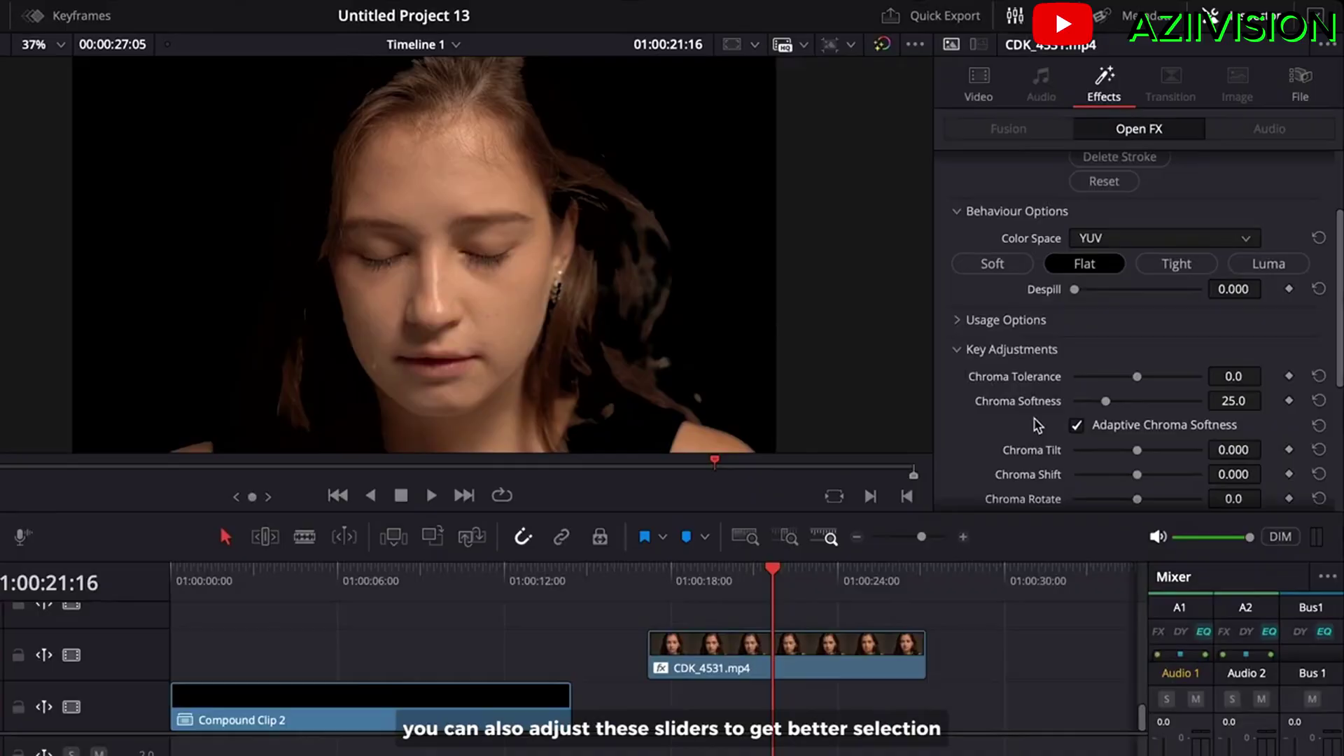
scroll(954, 421, "down", 4)
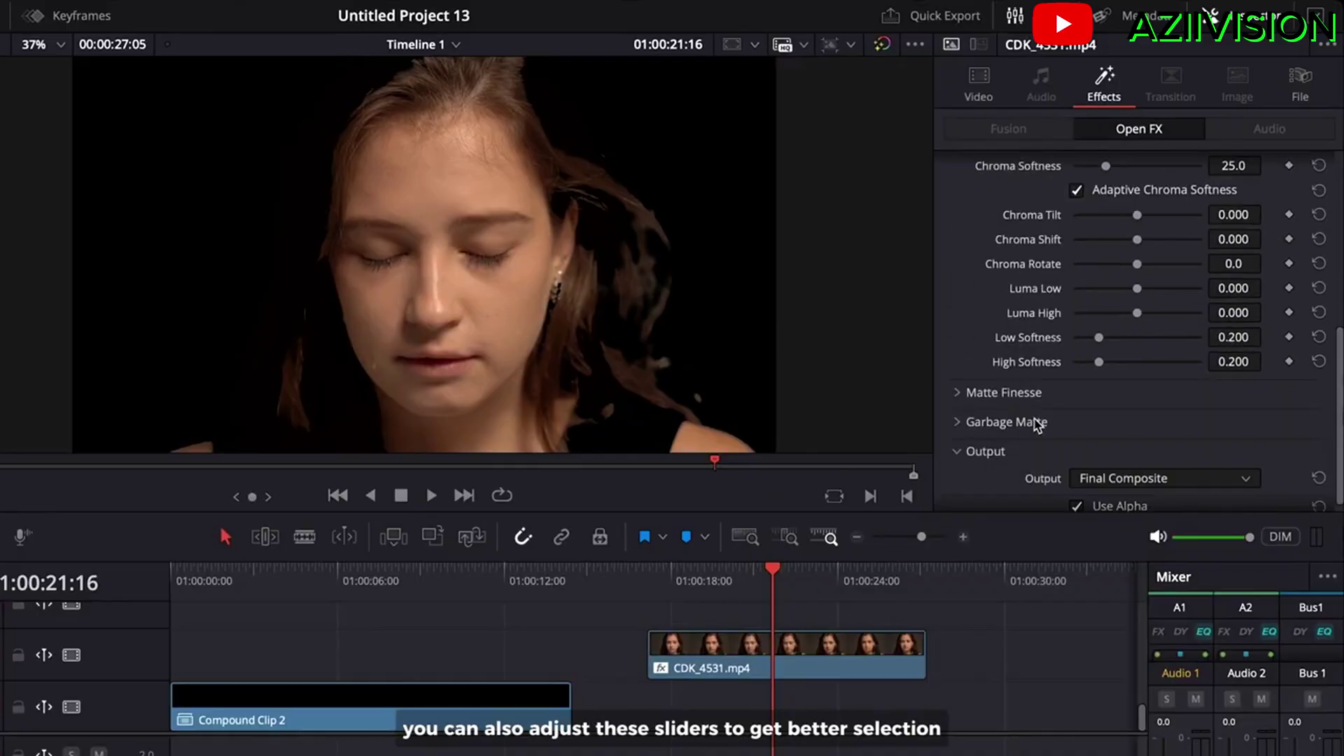
left_click(962, 380)
scroll(1037, 400, "down", 3)
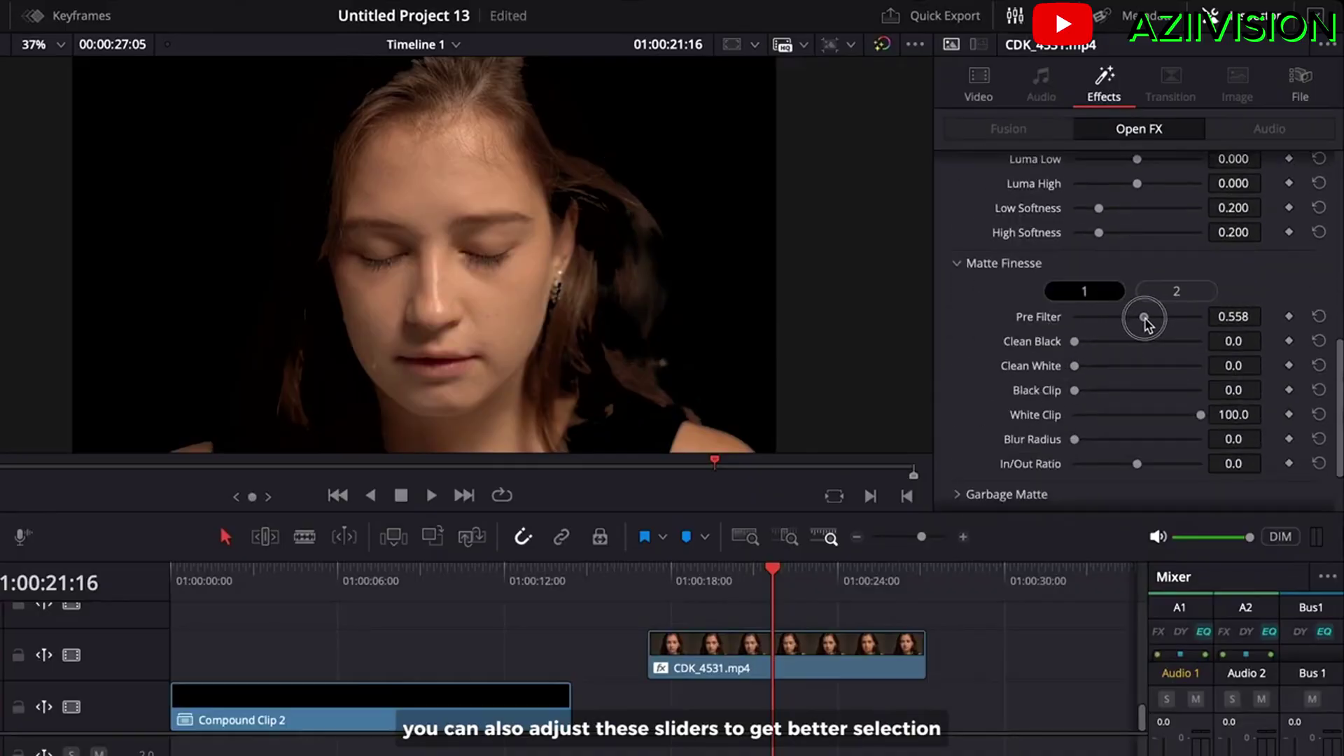
left_click_drag(1145, 321, 1160, 319)
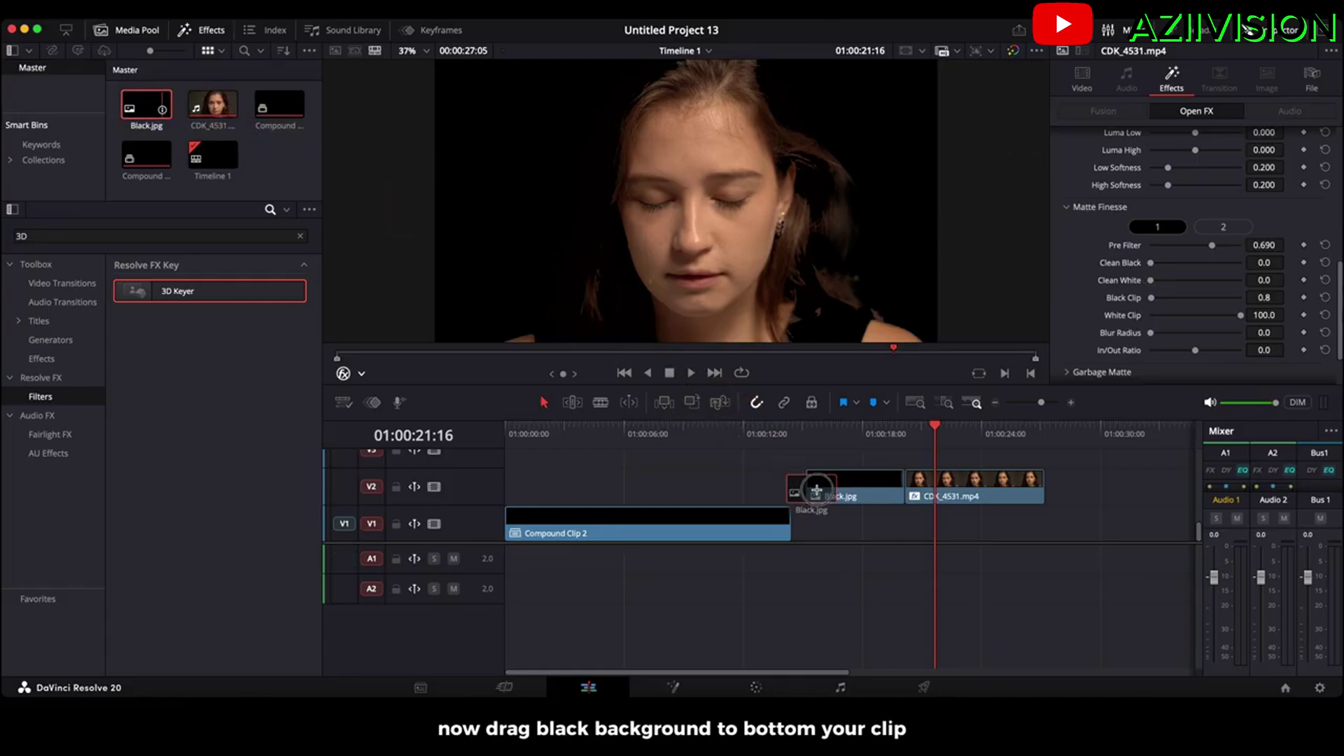
Place Black.jpg under the woman clip and combine both into a compound clip.
left_click_drag(326, 169, 852, 534)
left_click_drag(942, 533, 1045, 541)
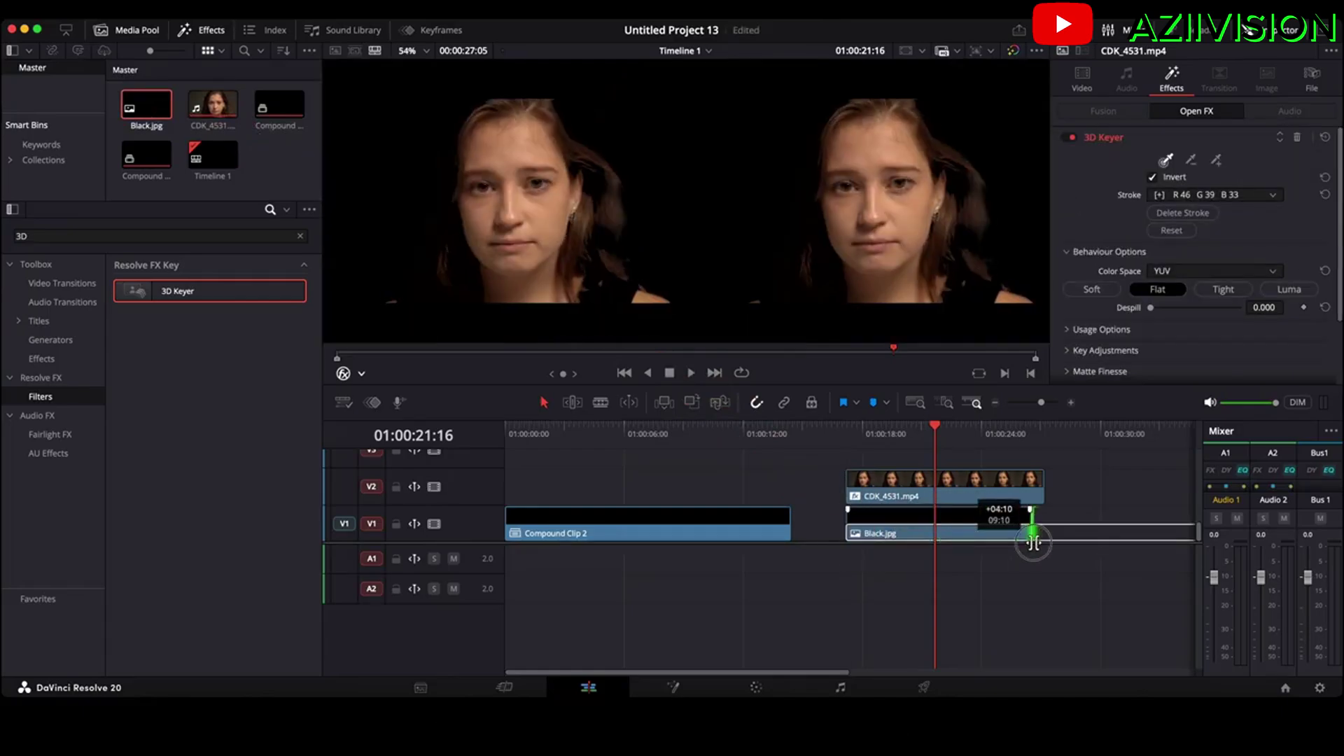
left_click_drag(1074, 460, 989, 532)
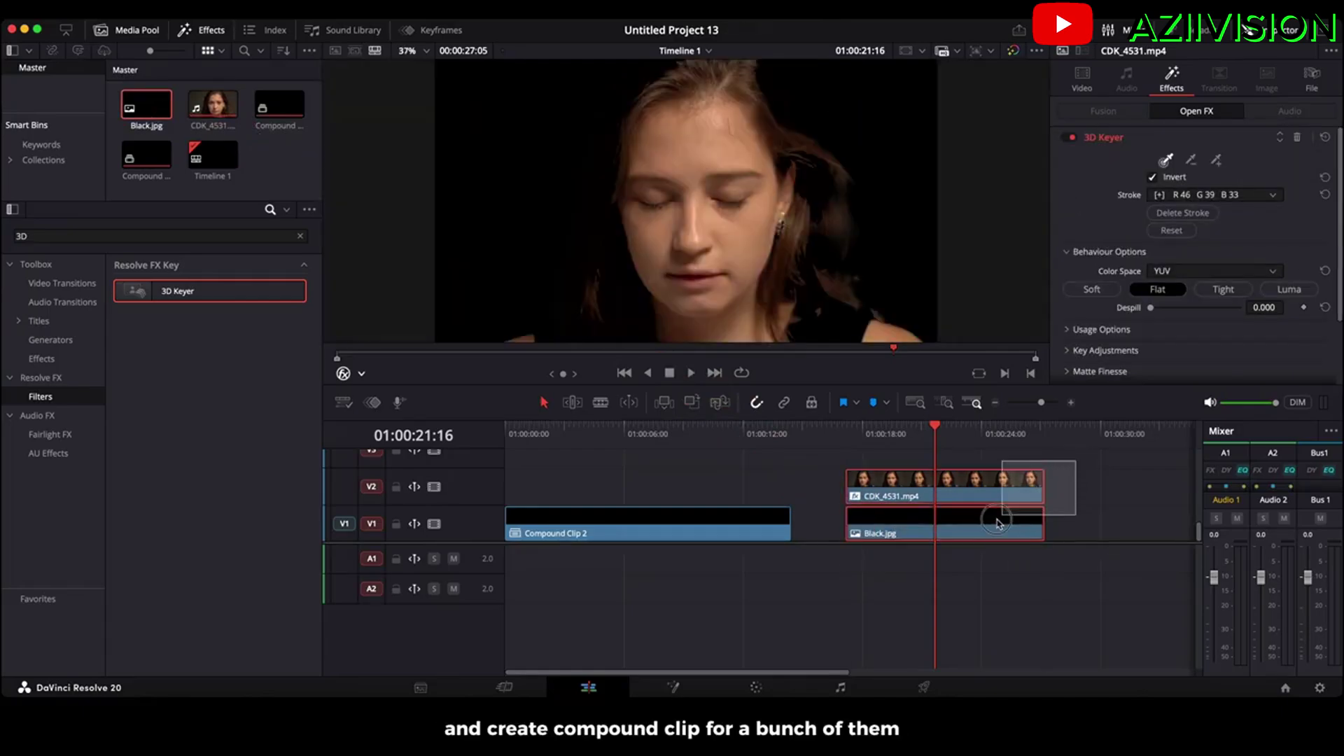
right_click(987, 524)
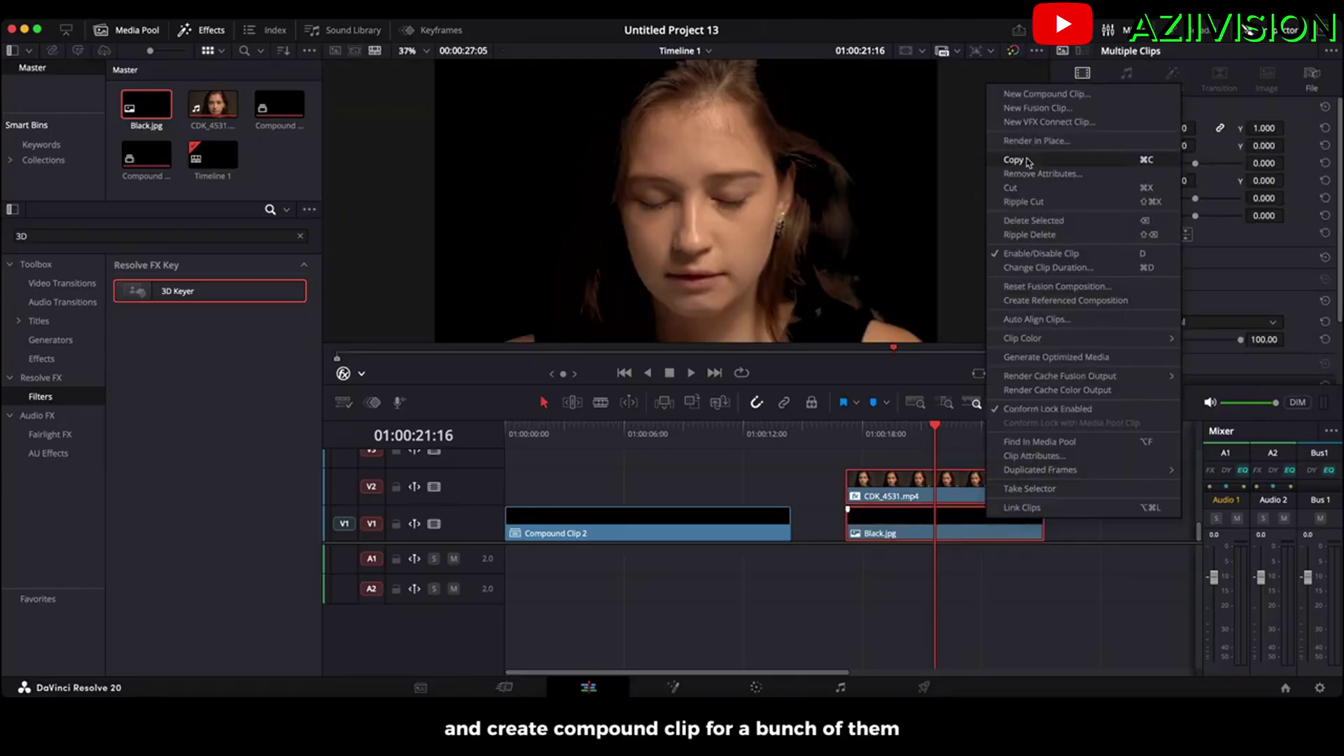
left_click(1024, 95)
left_click(778, 418)
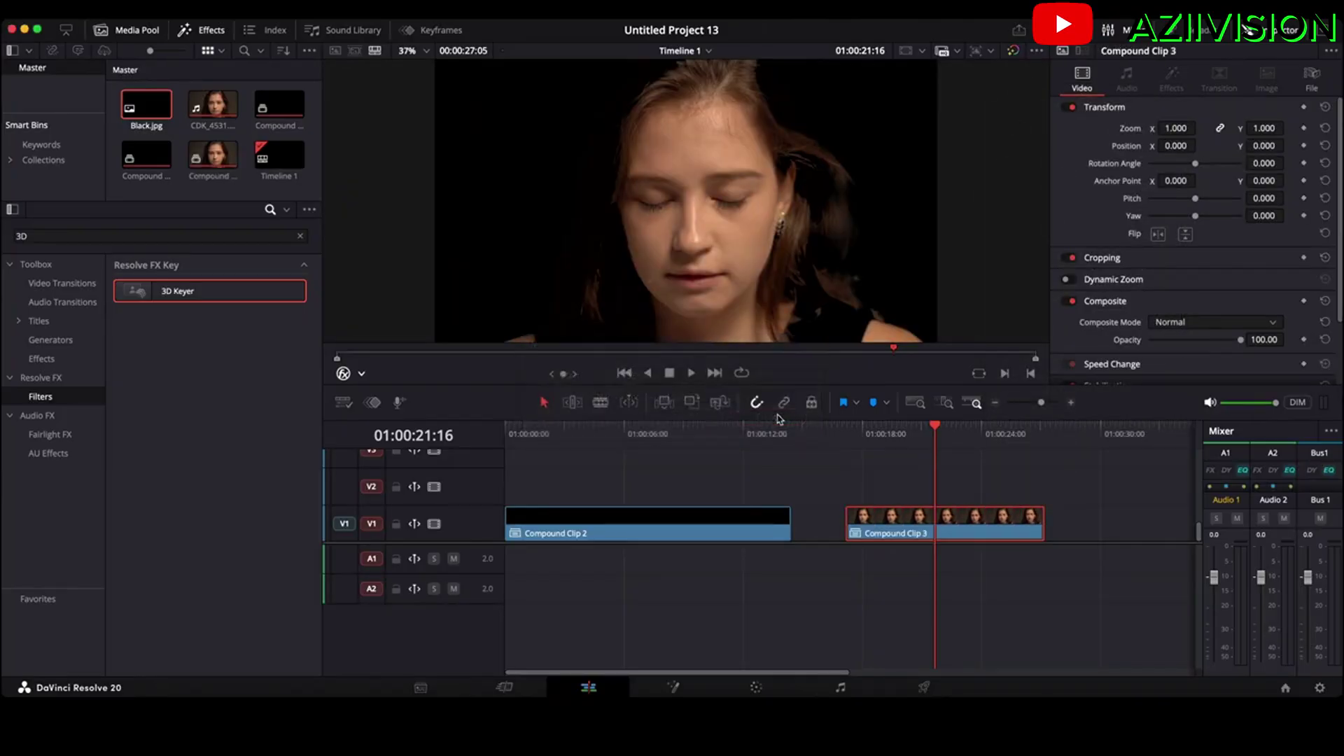
Move the compound clip to V2 above the word wall and set Composite Mode to Multiply.
left_click_drag(912, 515, 567, 489)
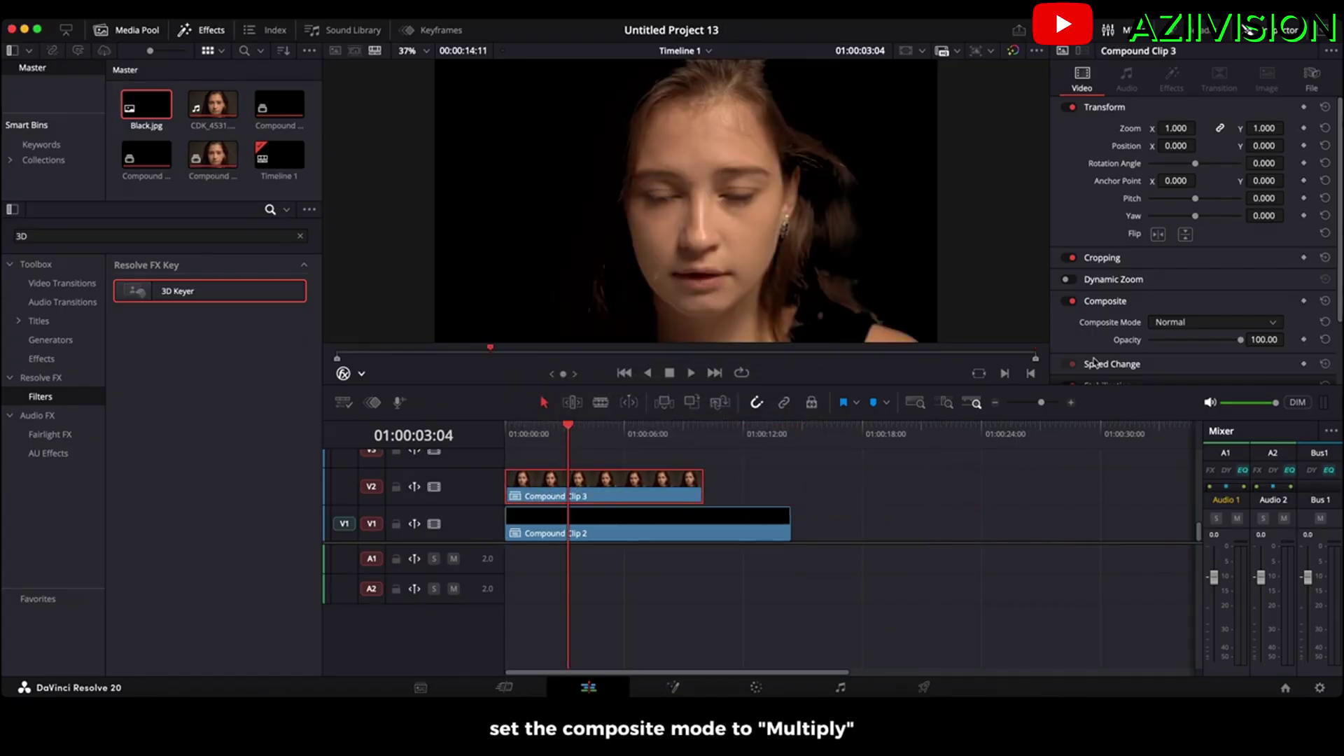
left_click(1185, 327)
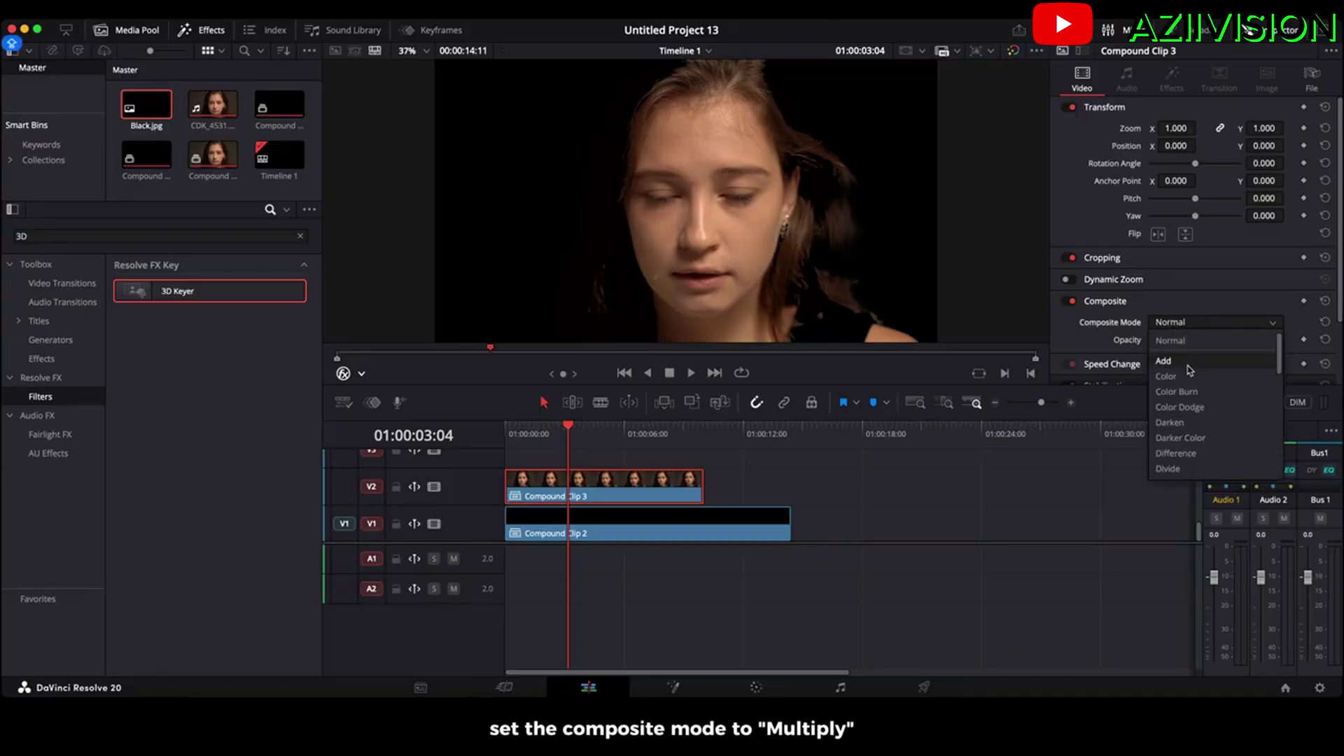
left_click(1191, 425)
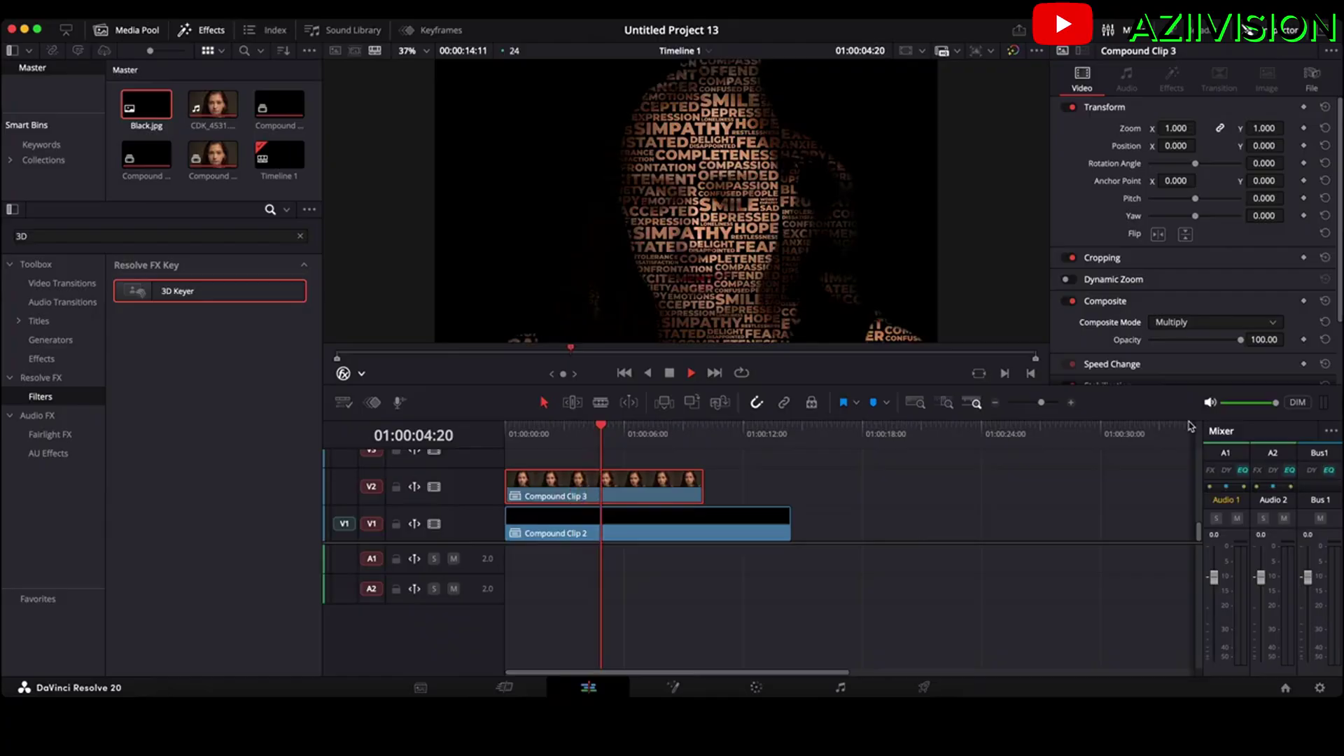
key("space")
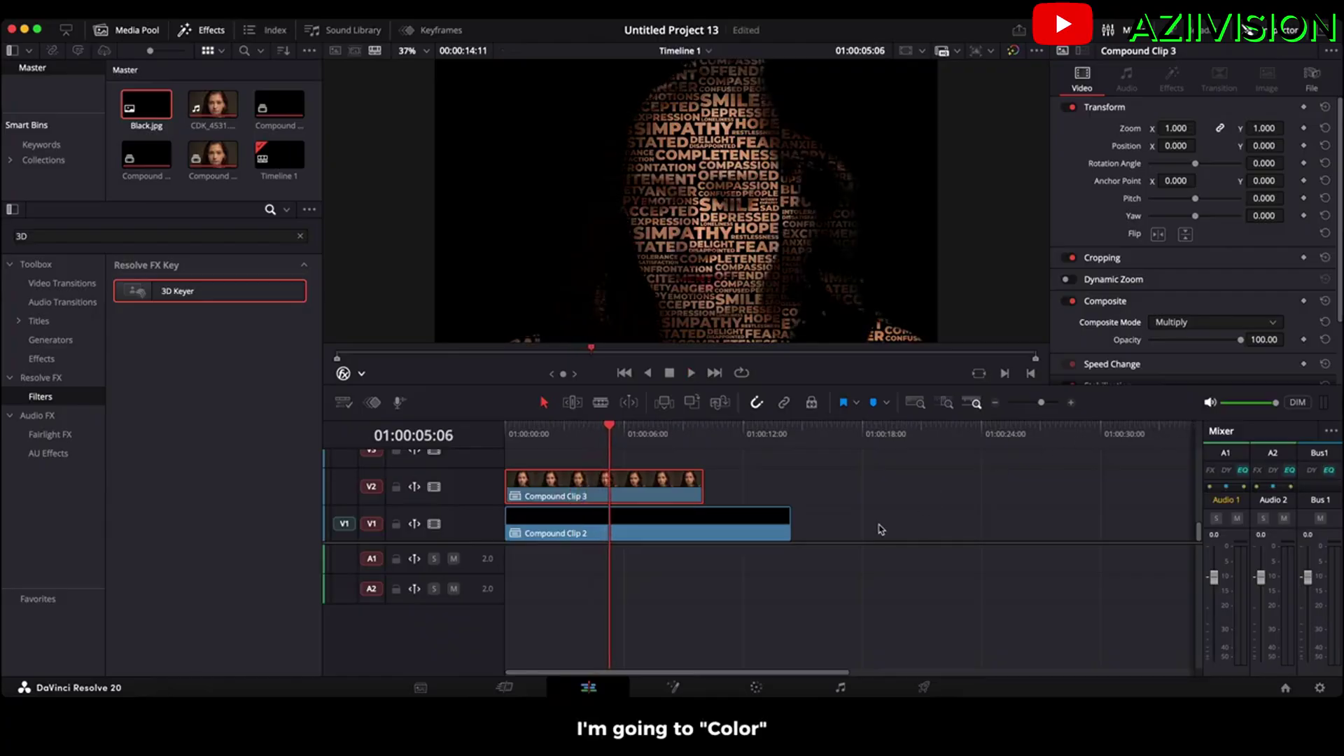
On the Color page, set Saturation to 0 and pull Custom Curves into an S-curve.
left_click(759, 688)
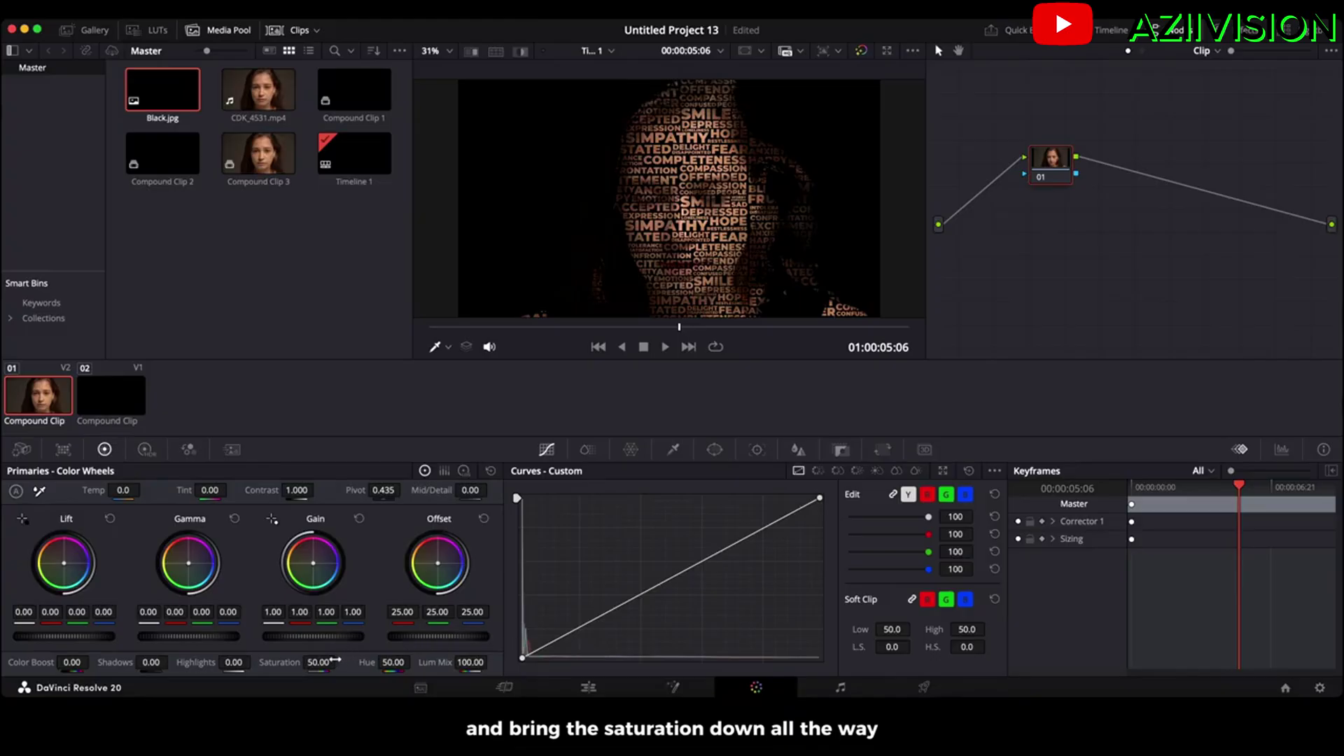
left_click_drag(328, 662, 270, 651)
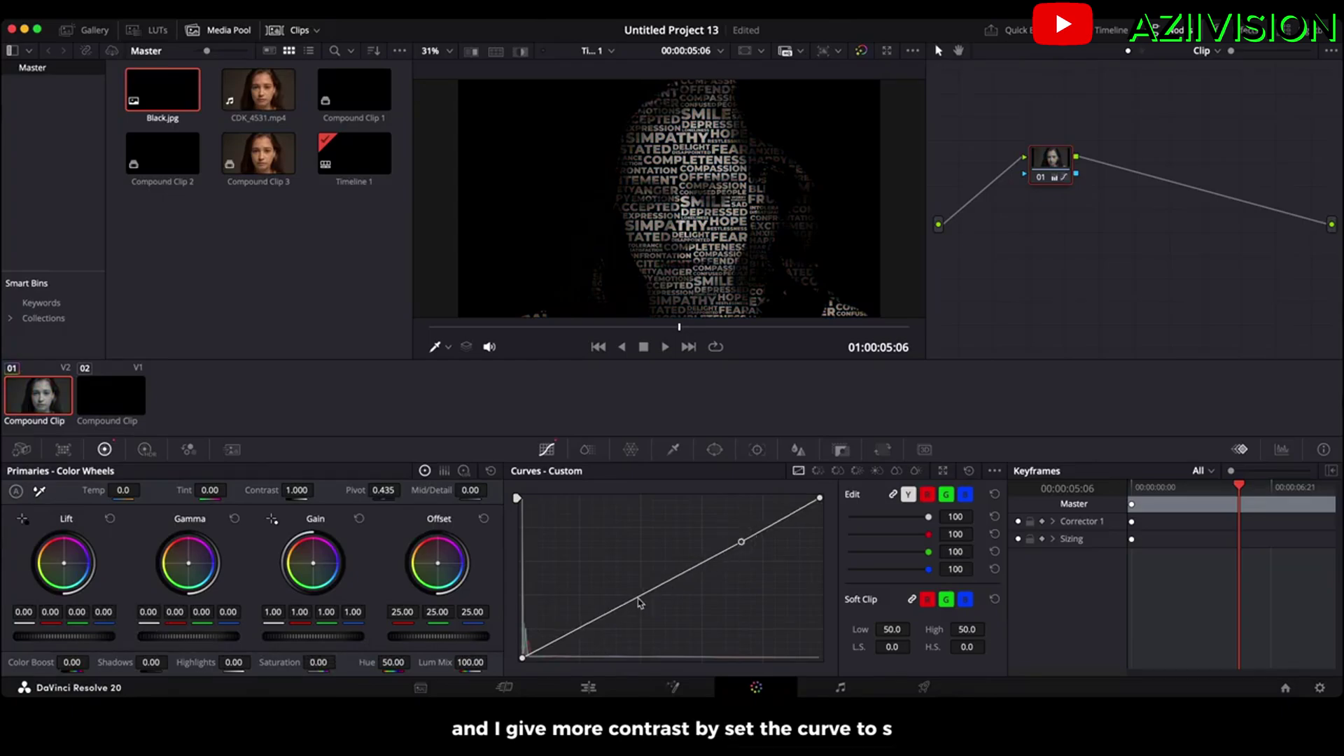
left_click_drag(635, 602, 636, 622)
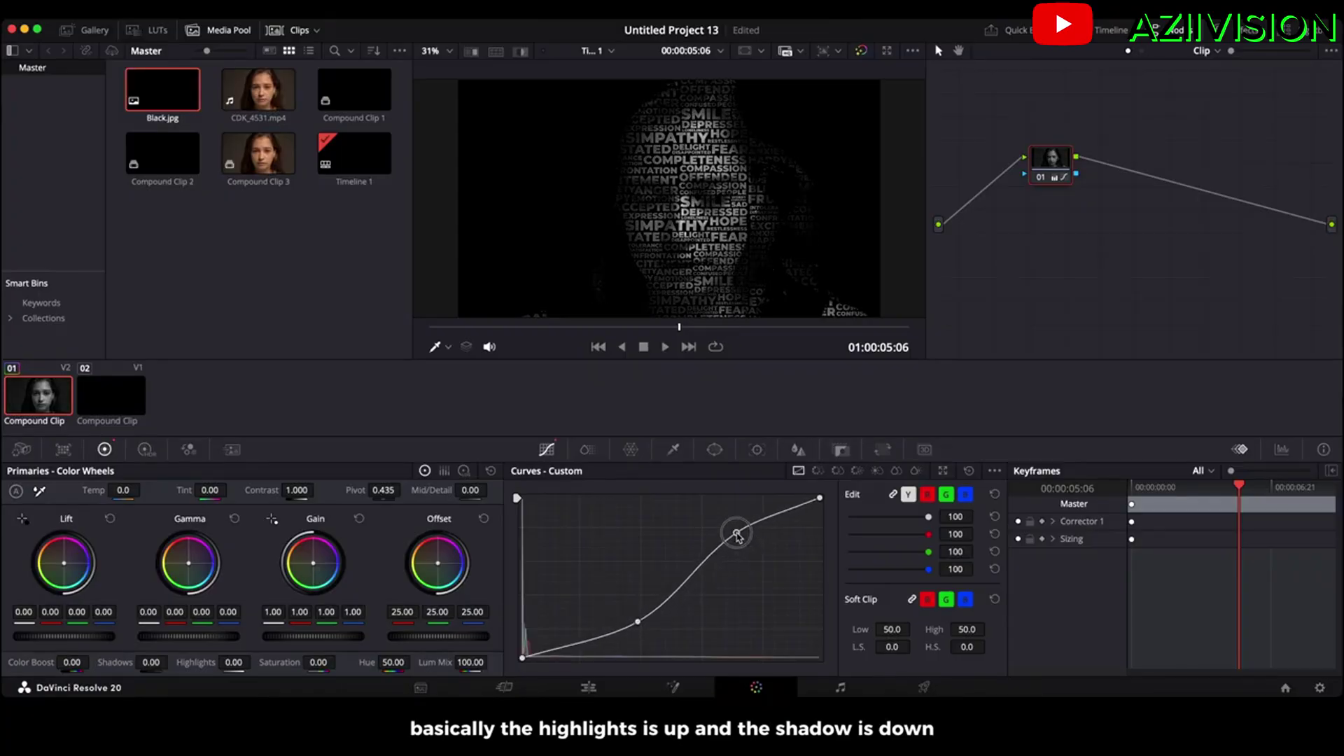
left_click_drag(737, 536, 737, 525)
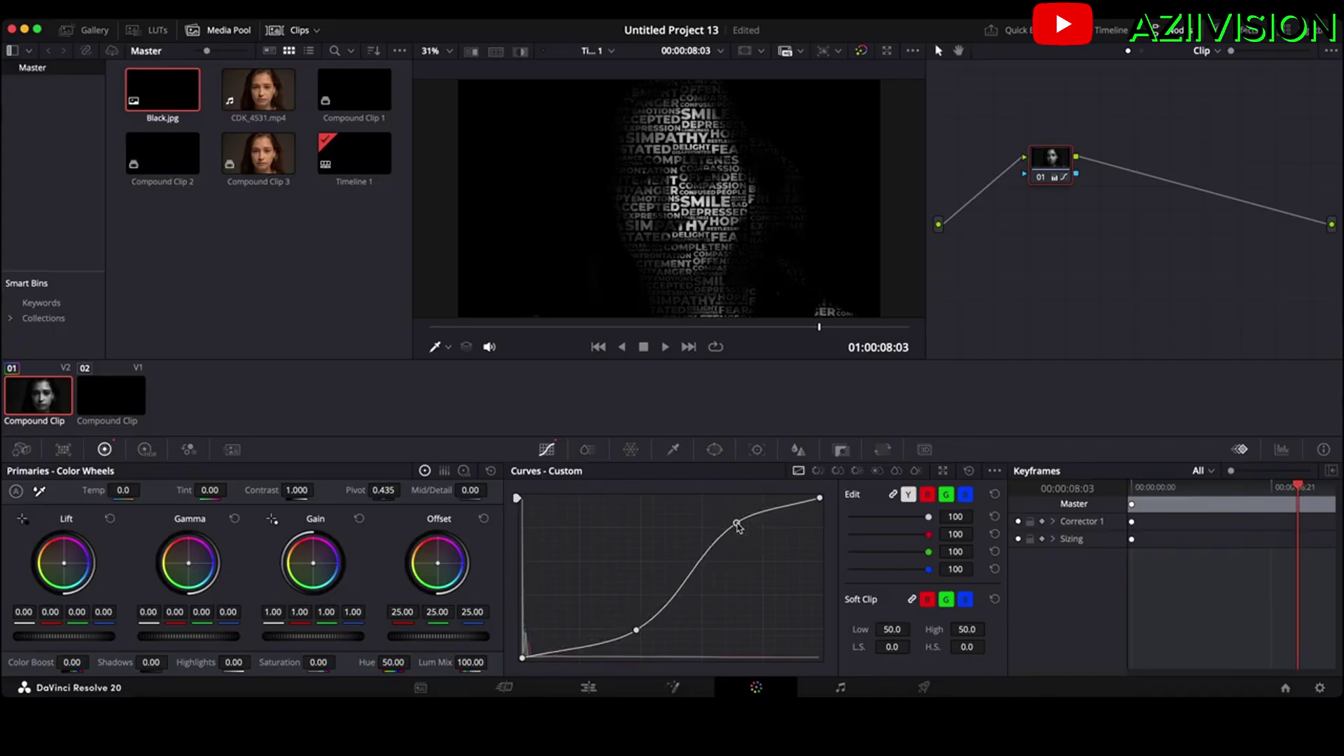
Add an adjustment clip above the stack, lengthened to cover the woman clip.
left_click(589, 687)
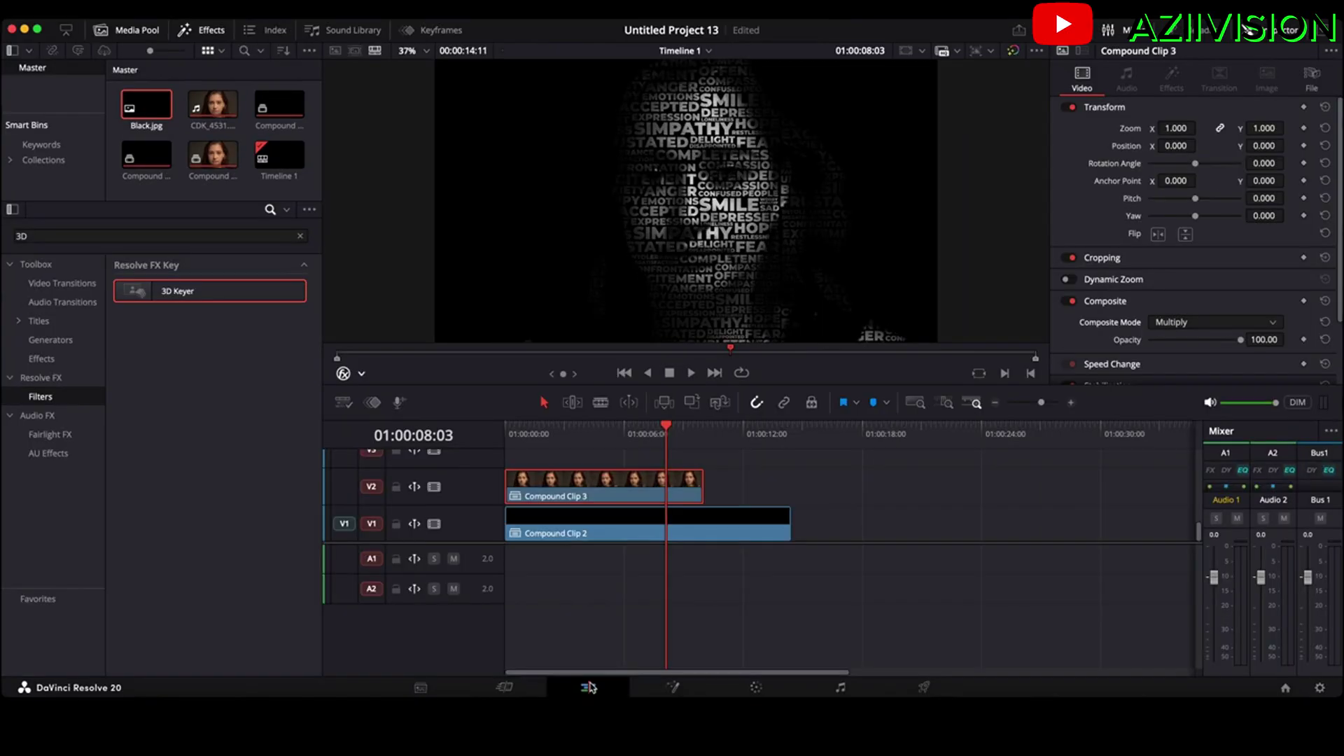
left_click(158, 235)
type("ADJ")
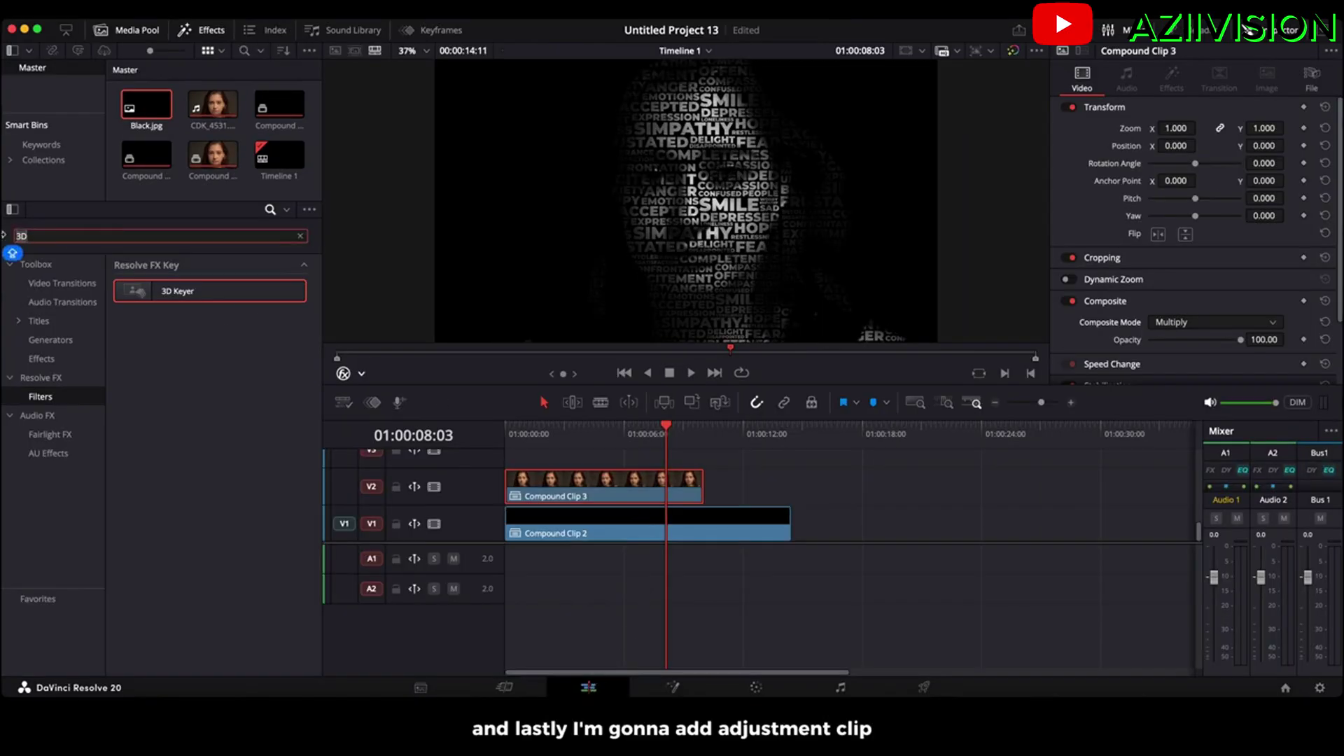
left_click(41, 359)
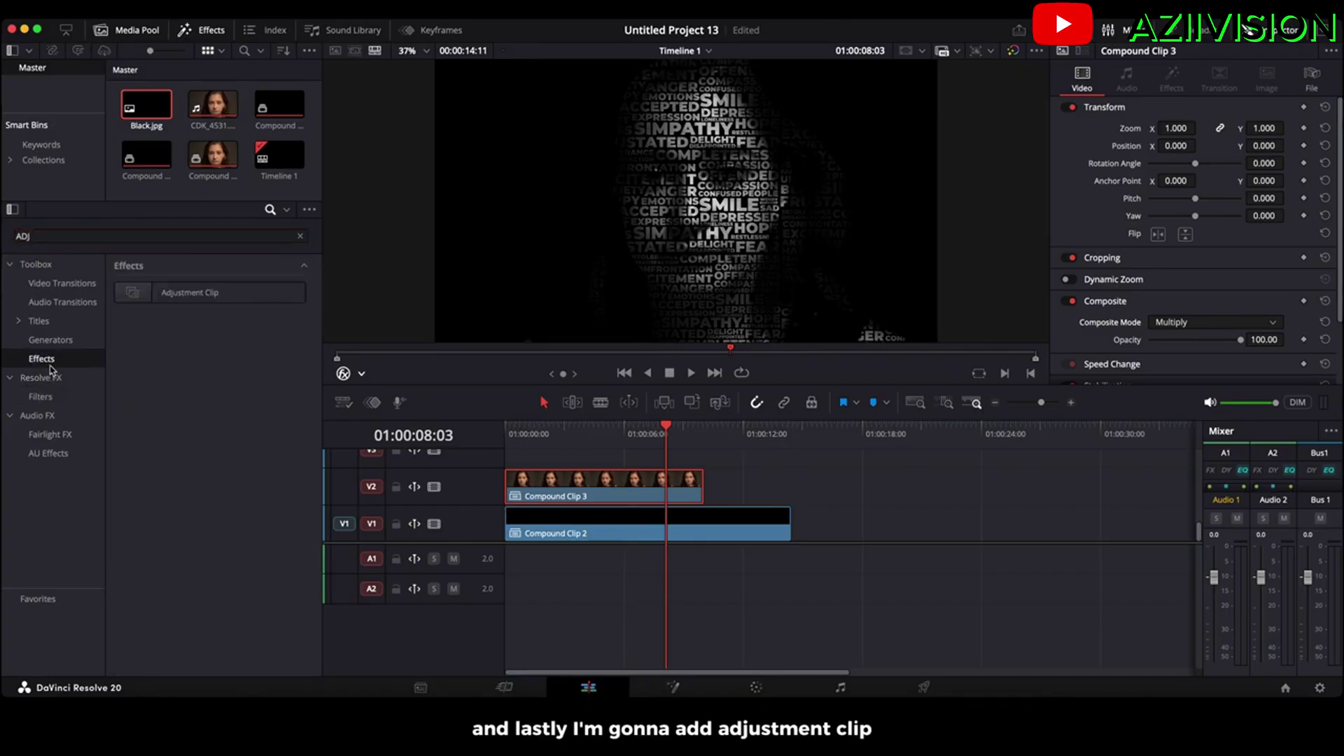
left_click_drag(174, 295, 507, 465)
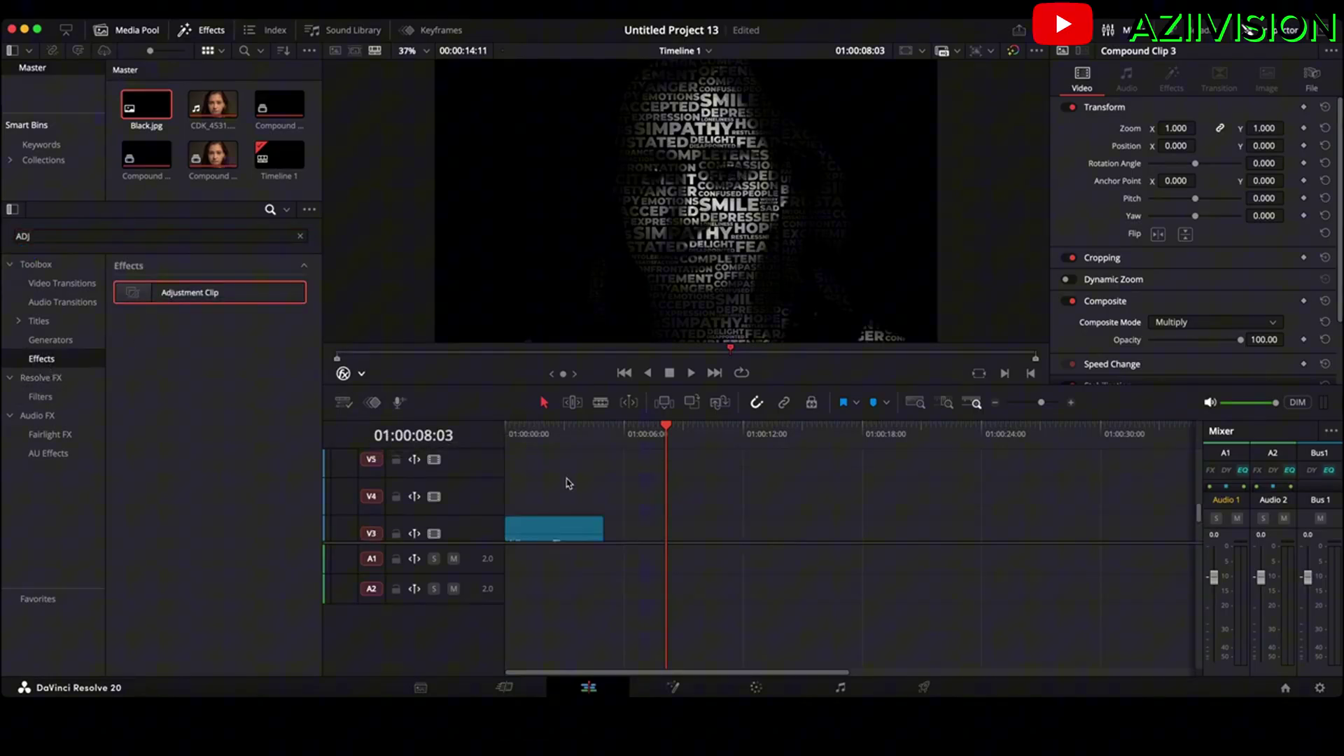
left_click_drag(603, 528, 702, 529)
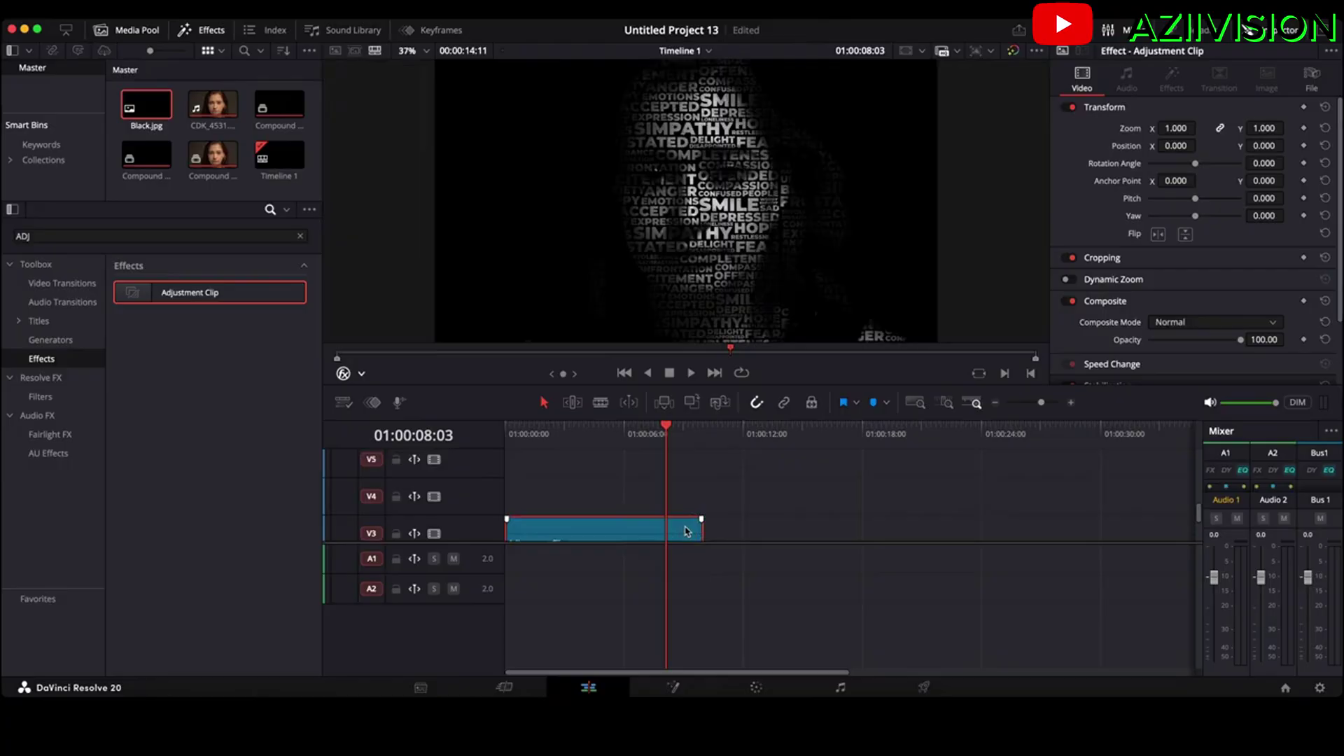
Raise the adjustment clip's curve black point for a faded look.
left_click(756, 687)
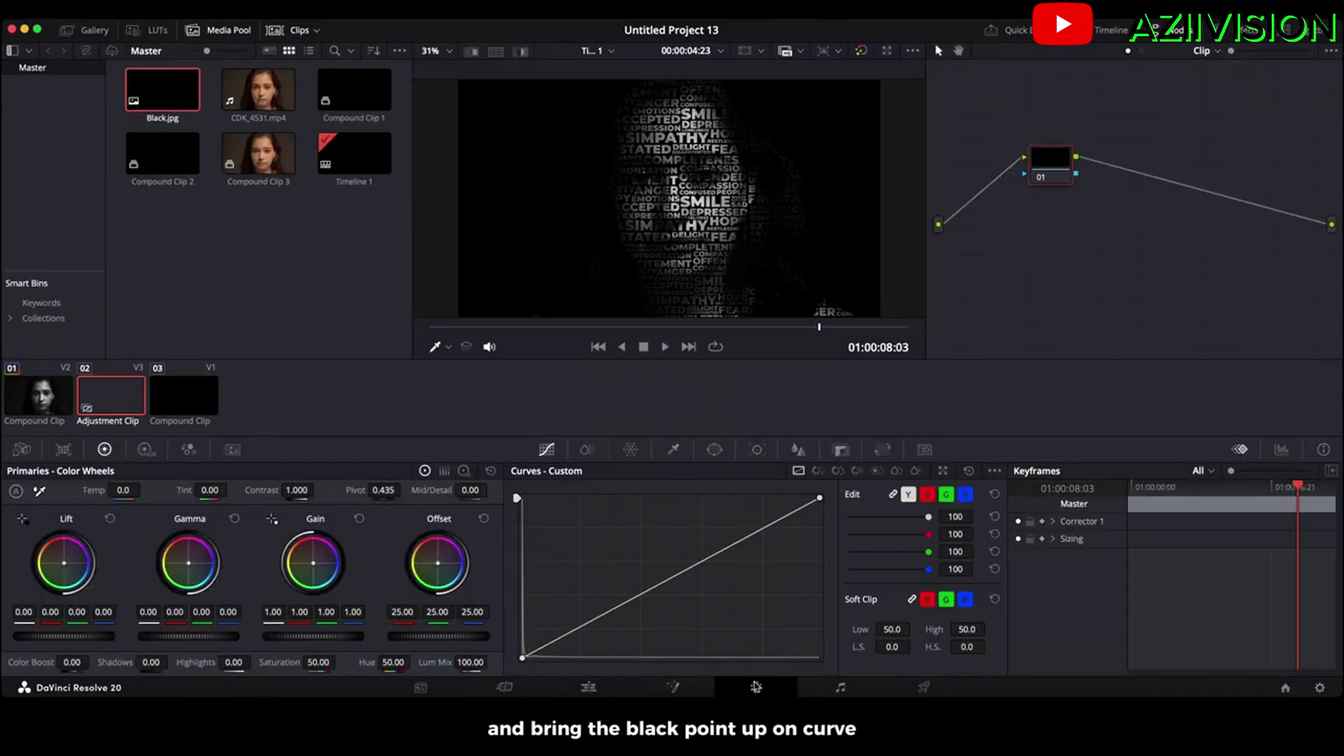
left_click(713, 557)
left_click_drag(521, 660, 519, 648)
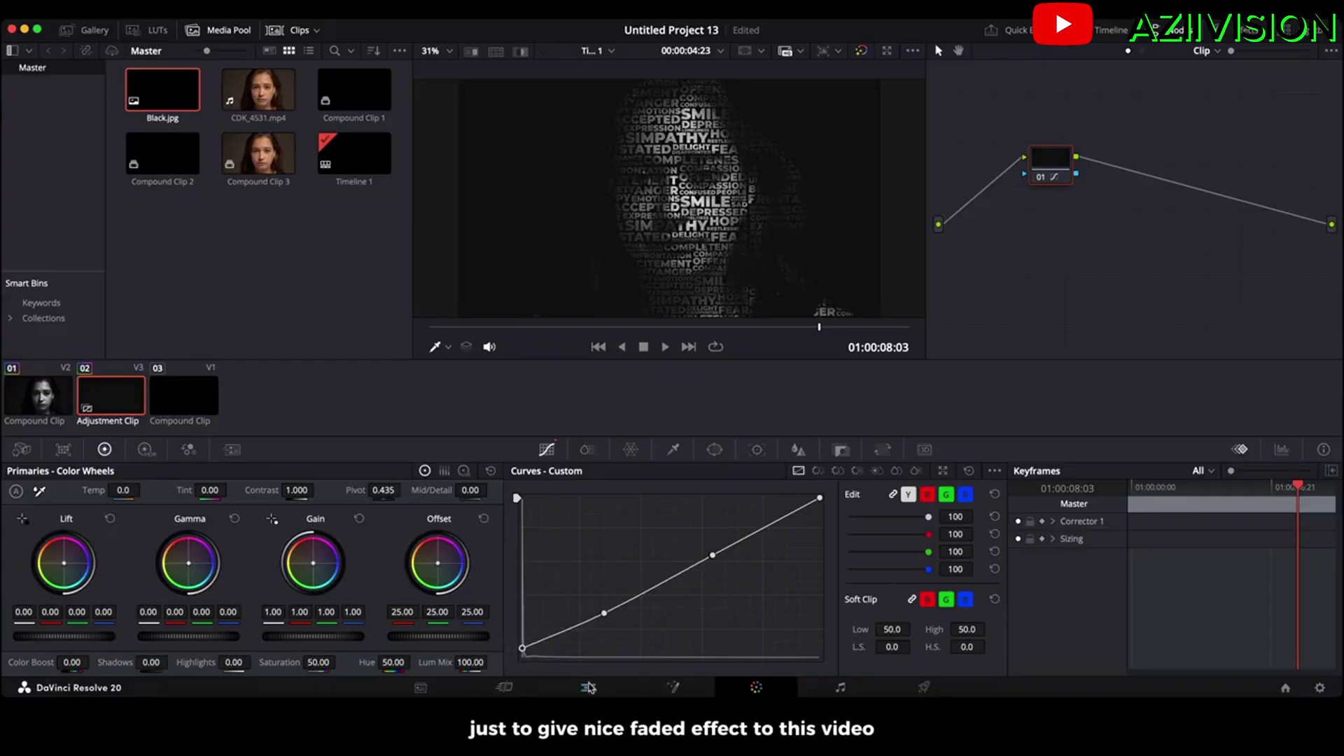
Trim the black clip to end with the others and zoom the face clip to 1.19.
left_click(587, 687)
left_click_drag(785, 526, 703, 526)
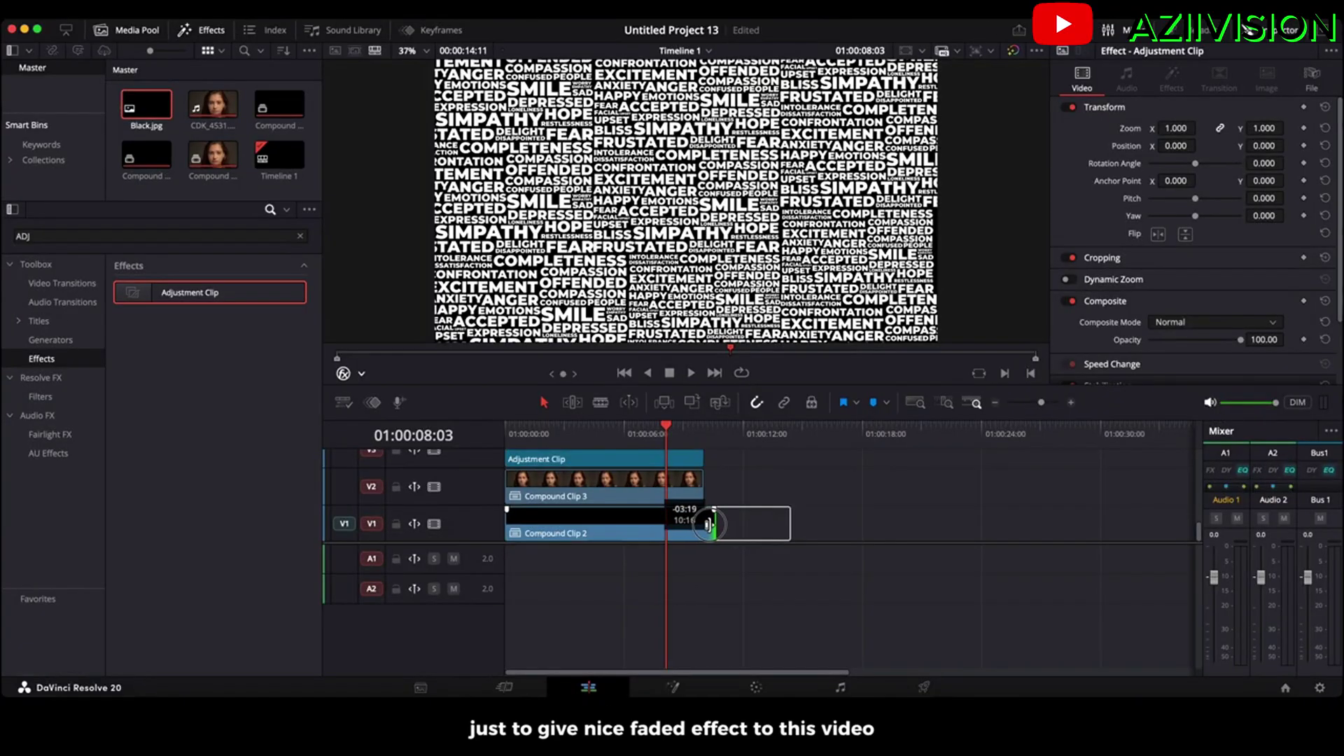
mouse_move(1178, 129)
left_mouse_down()
mouse_move(1194, 123)
mouse_move(1012, 166)
left_mouse_up()
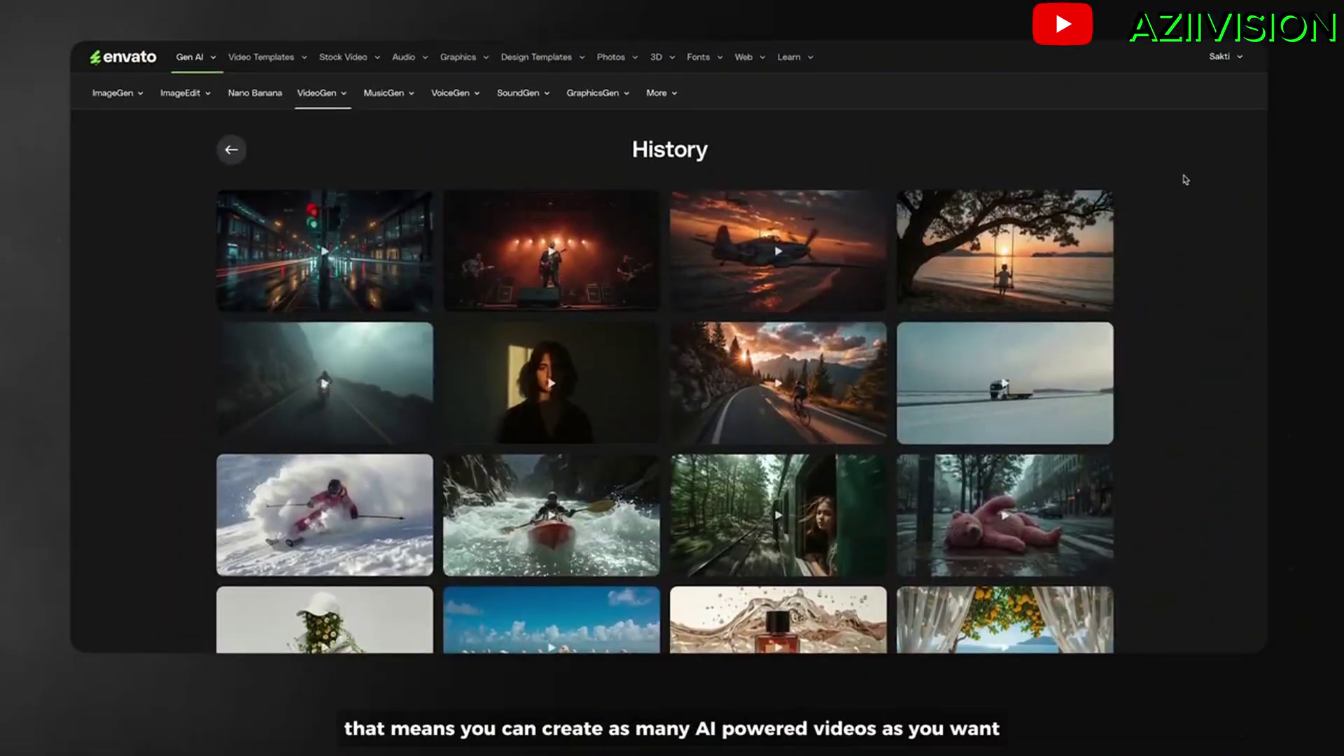
scroll(1185, 180, "down", 2)
scroll(1184, 180, "down", 2)
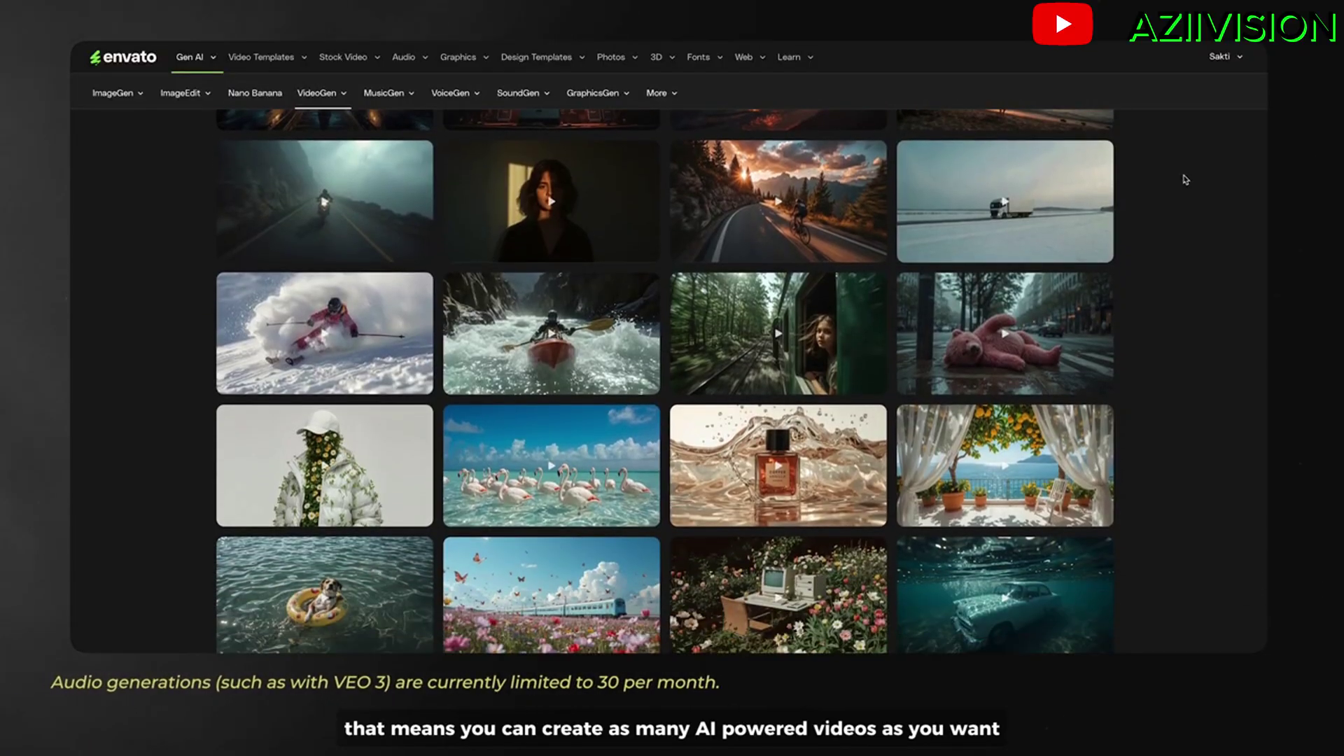
scroll(1185, 179, "down", 3)
scroll(1184, 180, "down", 2)
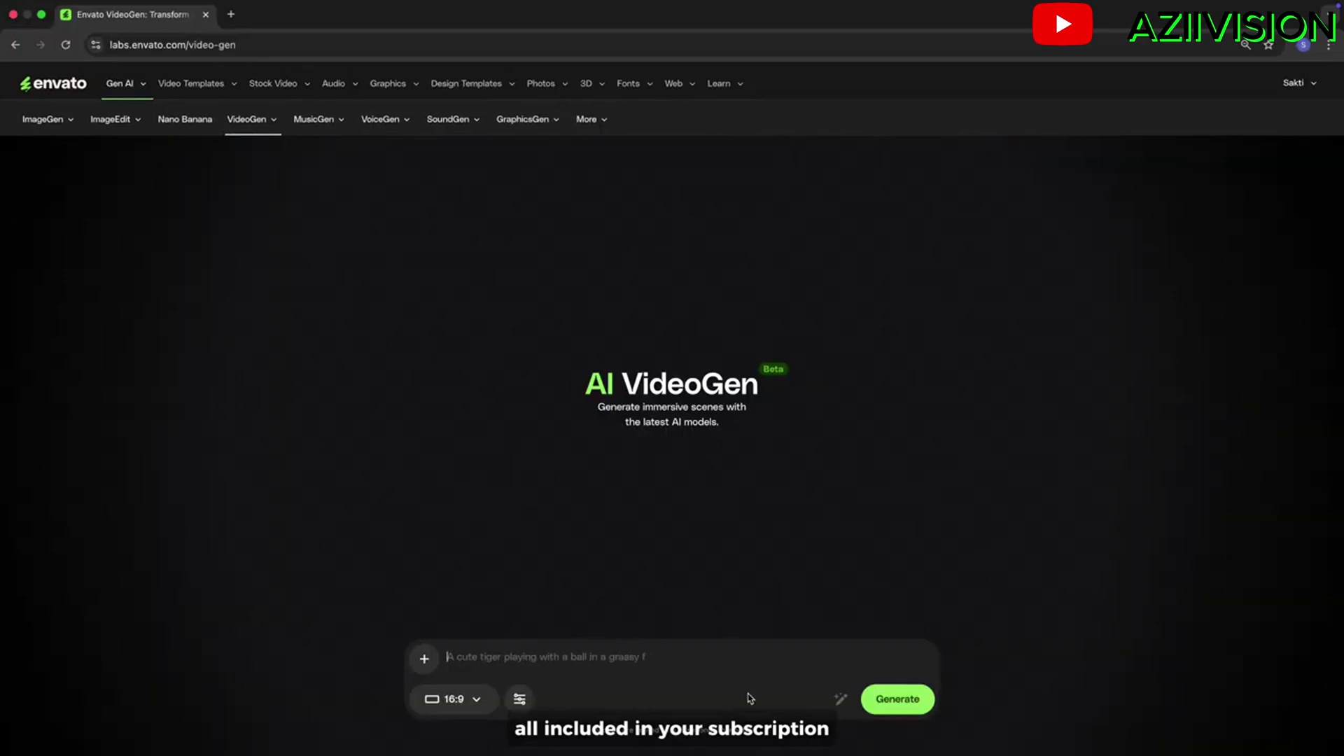
type("Dog with swimming rings ")
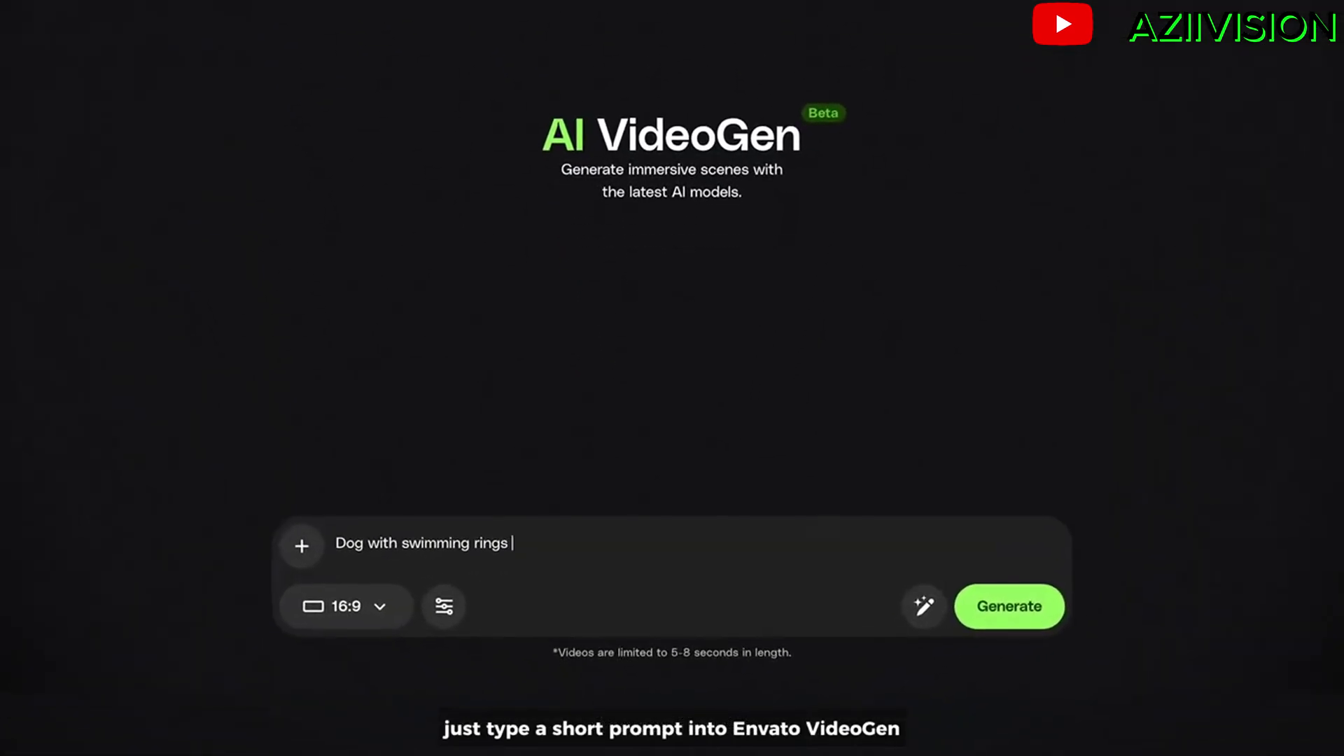
type("floats relaxed on its back on a lak")
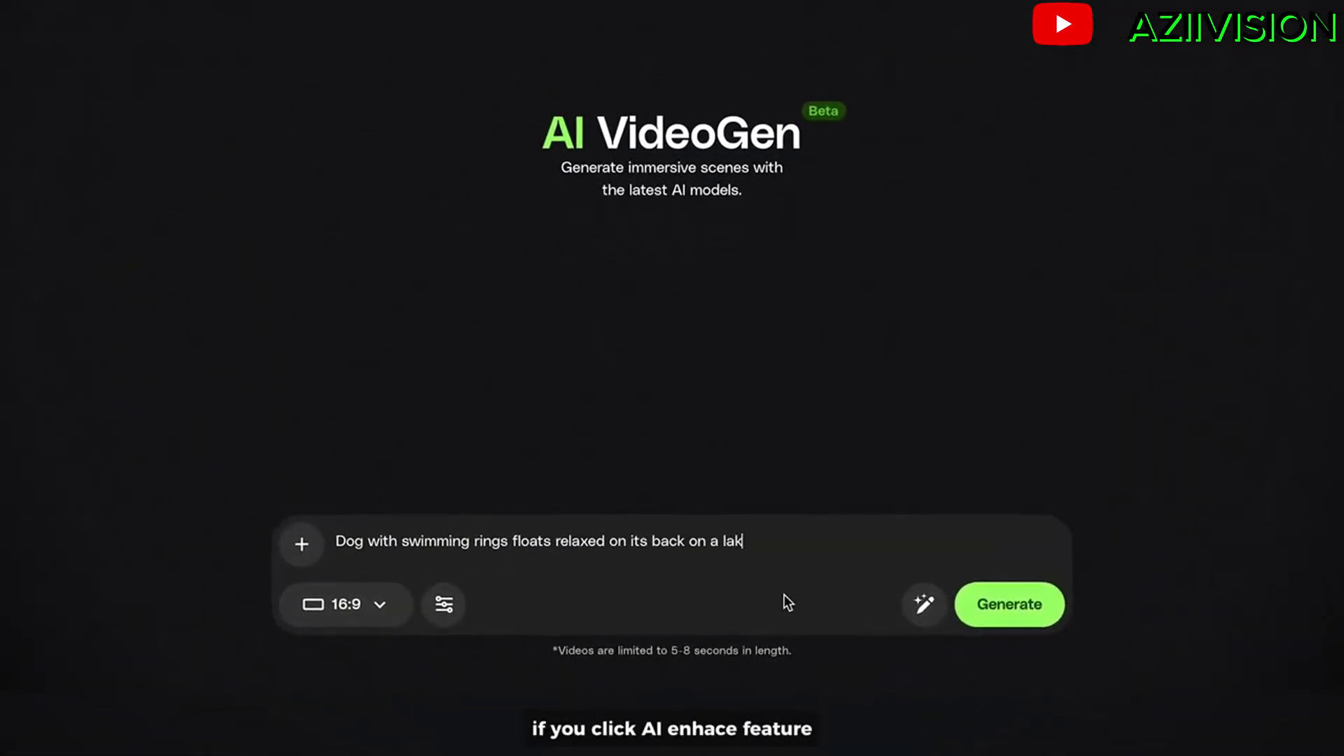
type("e")
AI-enhance the dog-floating-on-a-lake prompt and generate the video.
left_click(917, 605)
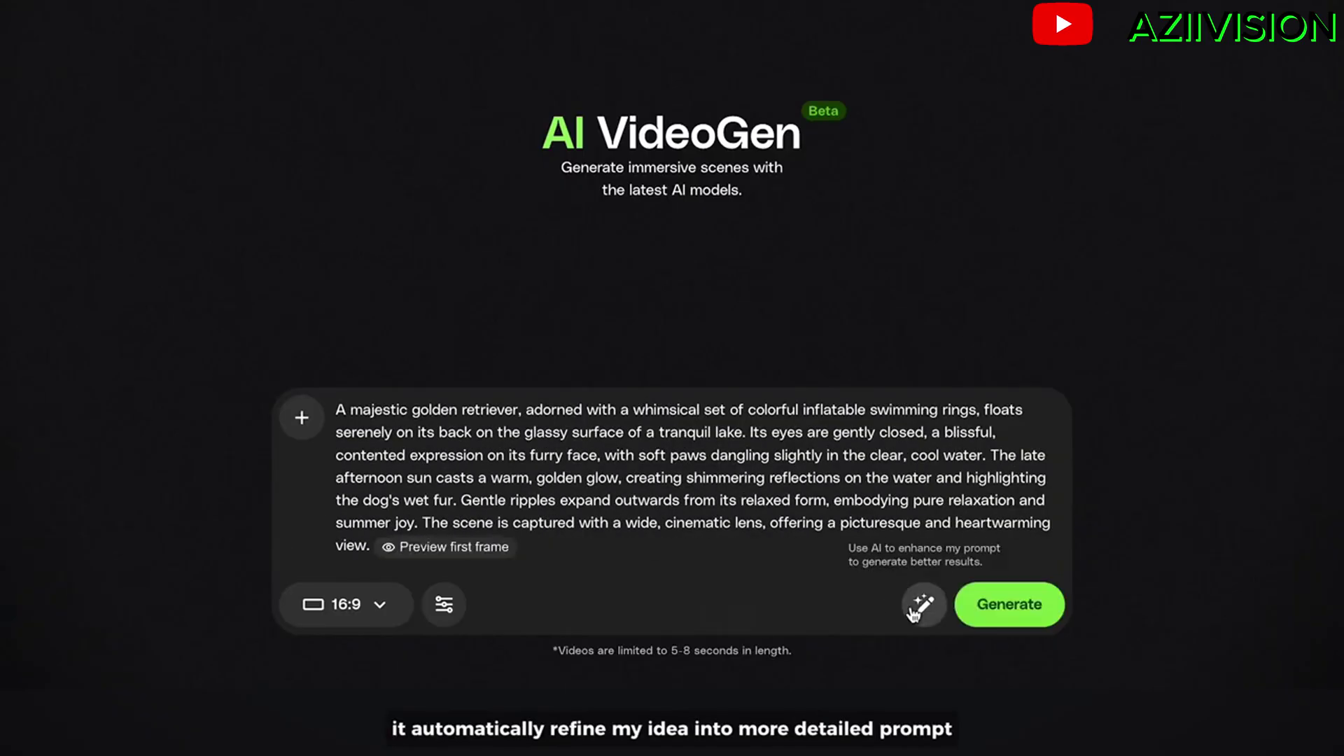
left_click(990, 616)
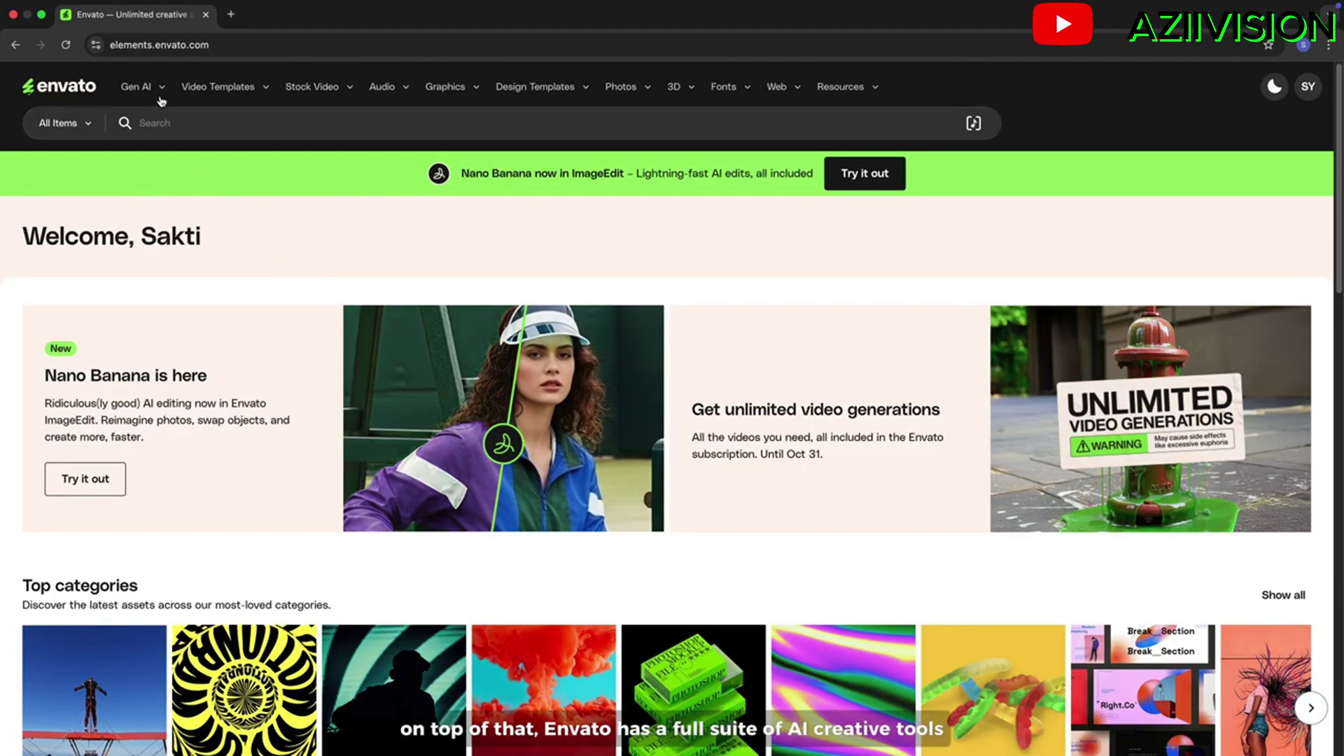
Open the Gen AI menu and preview the third and second generated frames.
left_click(160, 97)
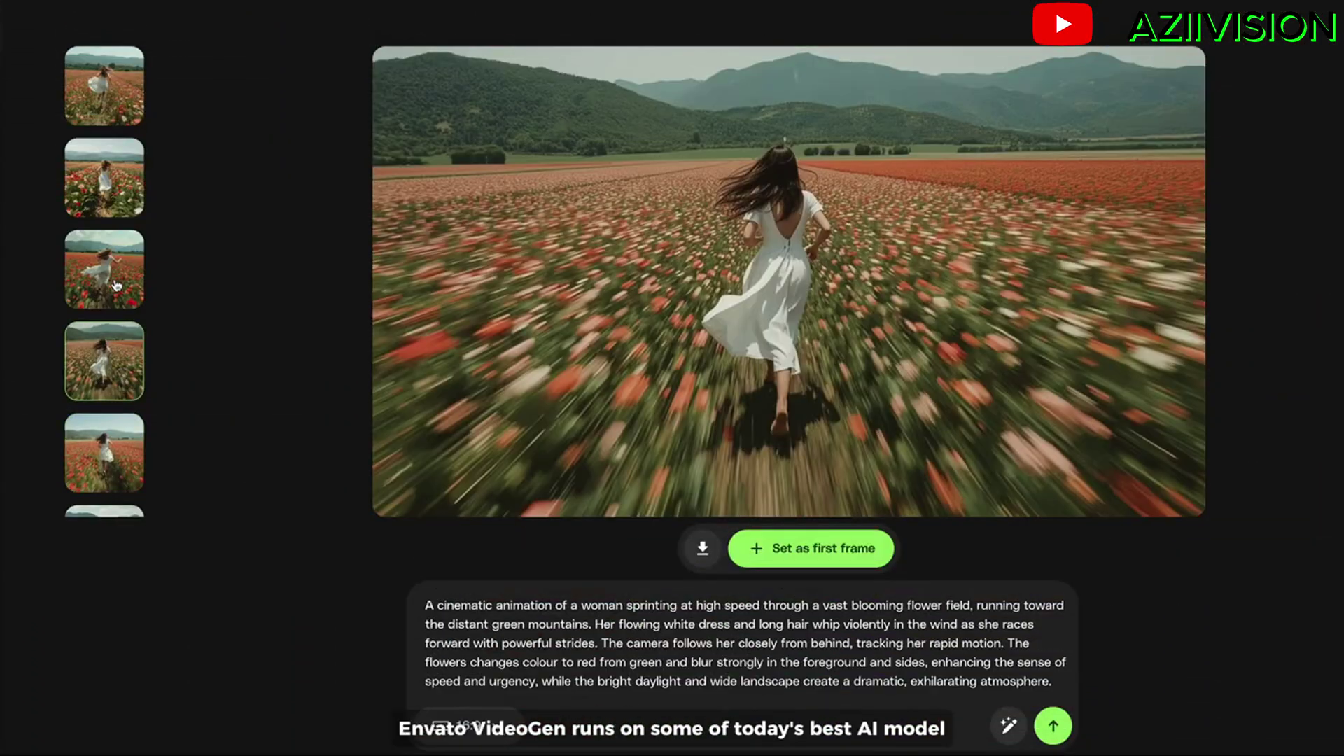
left_click(115, 280)
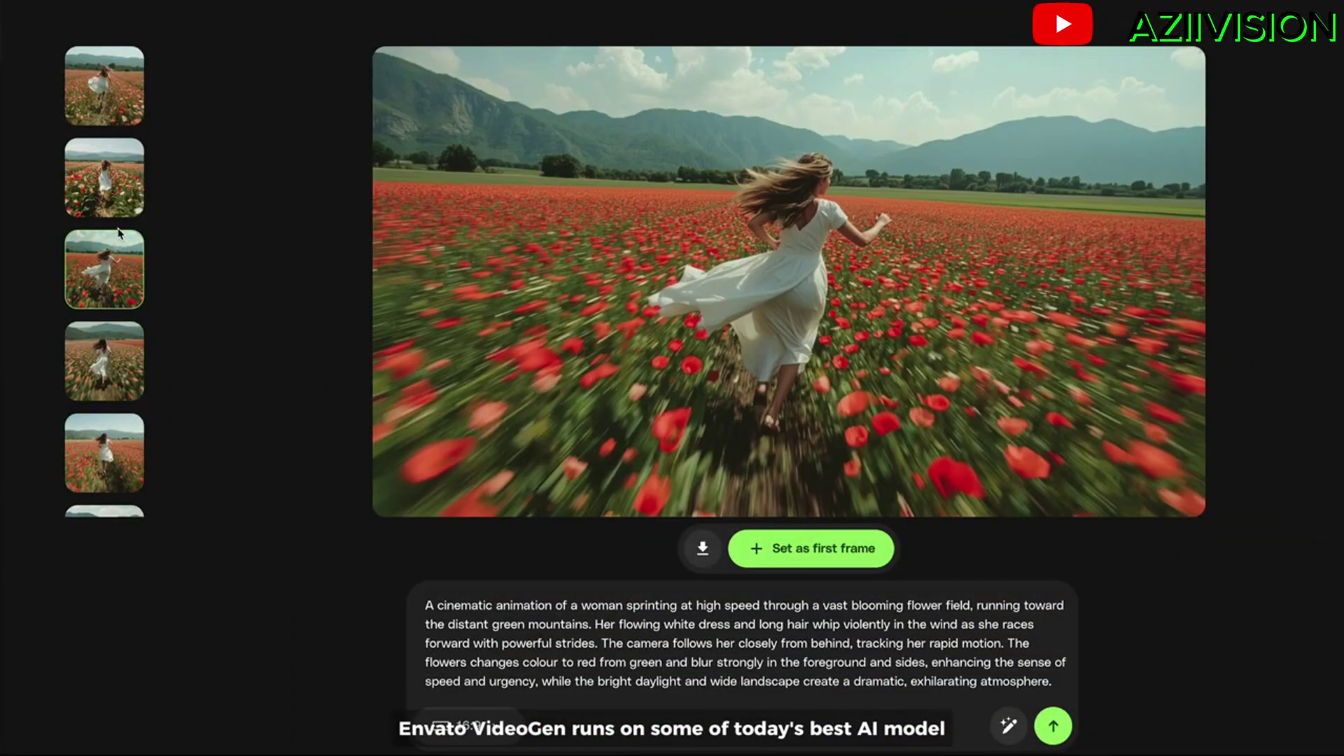
left_click(117, 204)
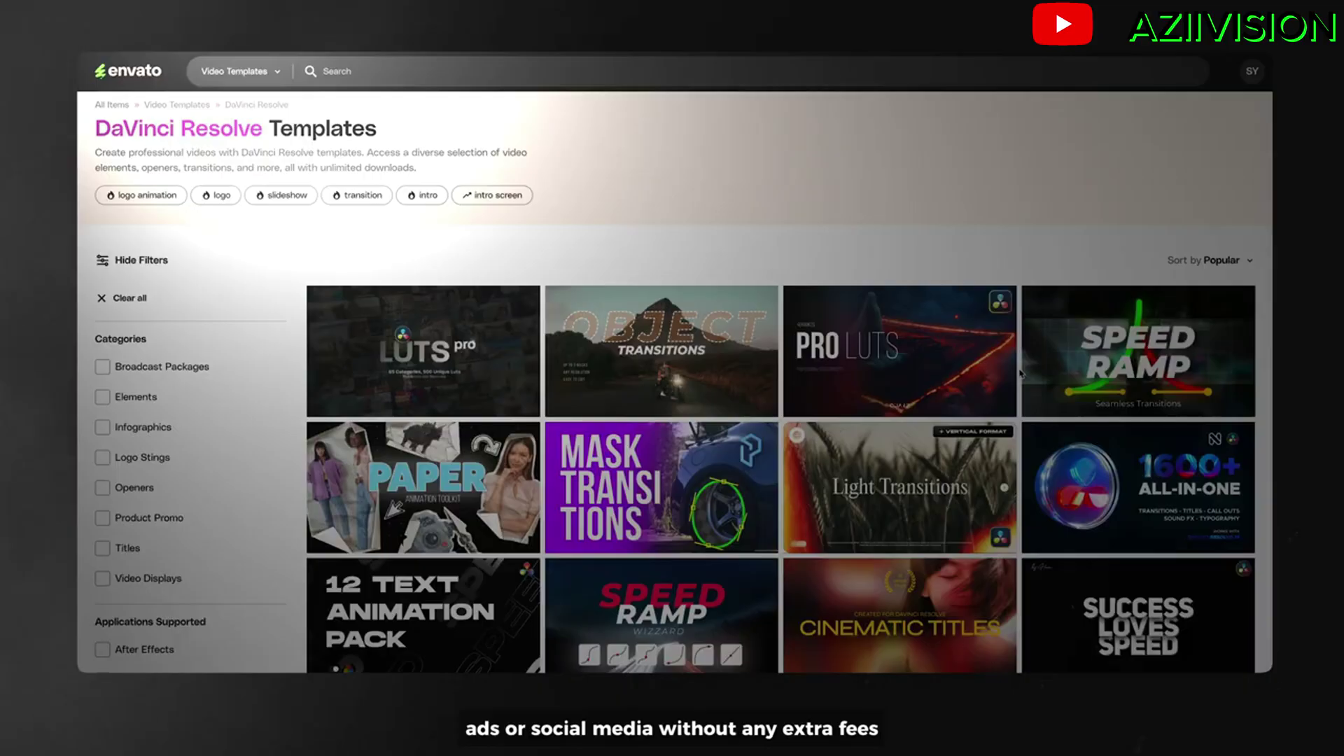
scroll(1020, 373, "down", 2)
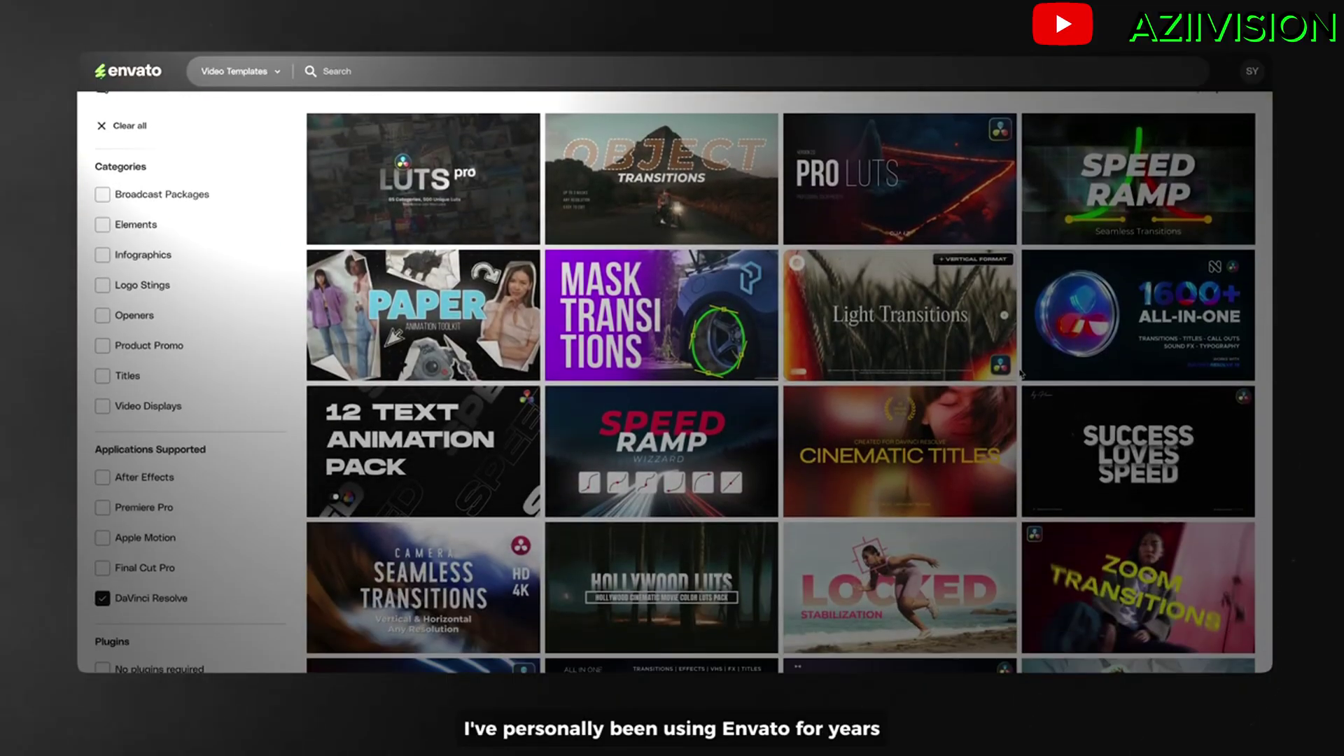
scroll(1019, 373, "down", 1)
scroll(1020, 374, "down", 1)
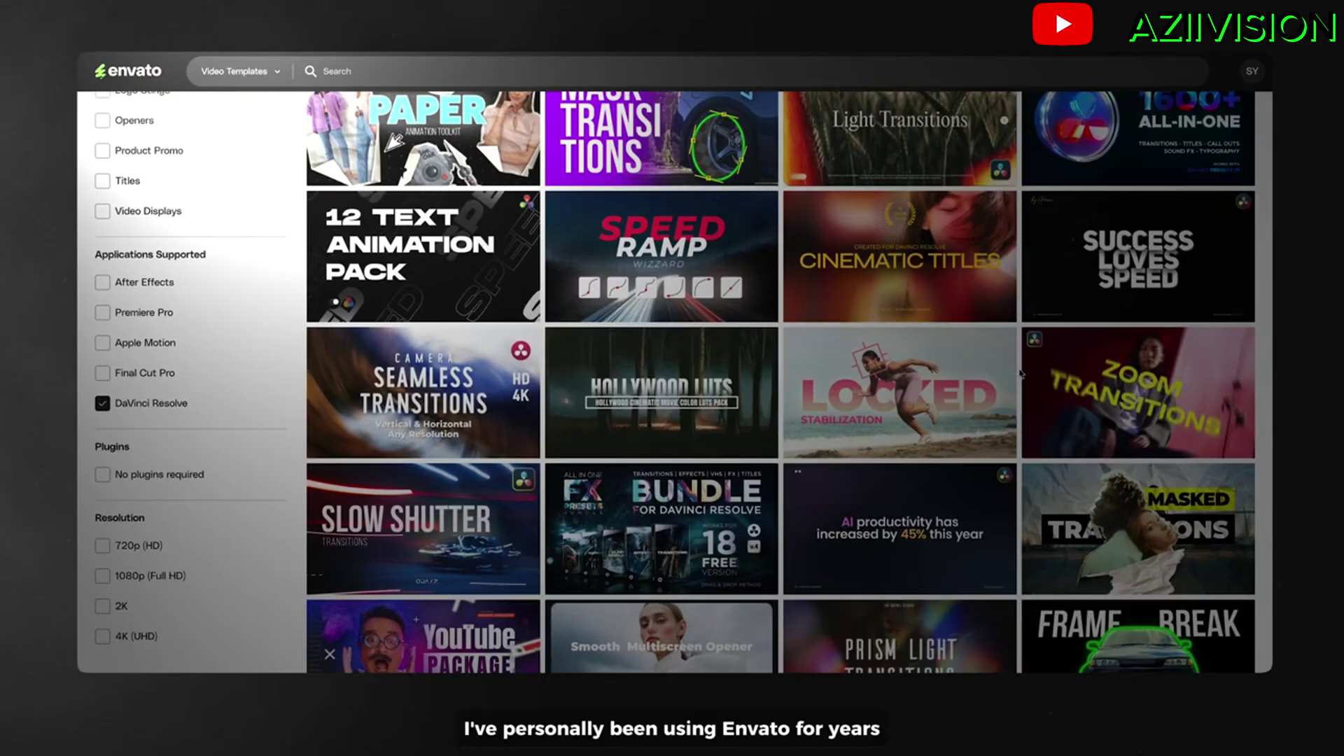
scroll(1019, 373, "down", 1)
scroll(1019, 372, "down", 1)
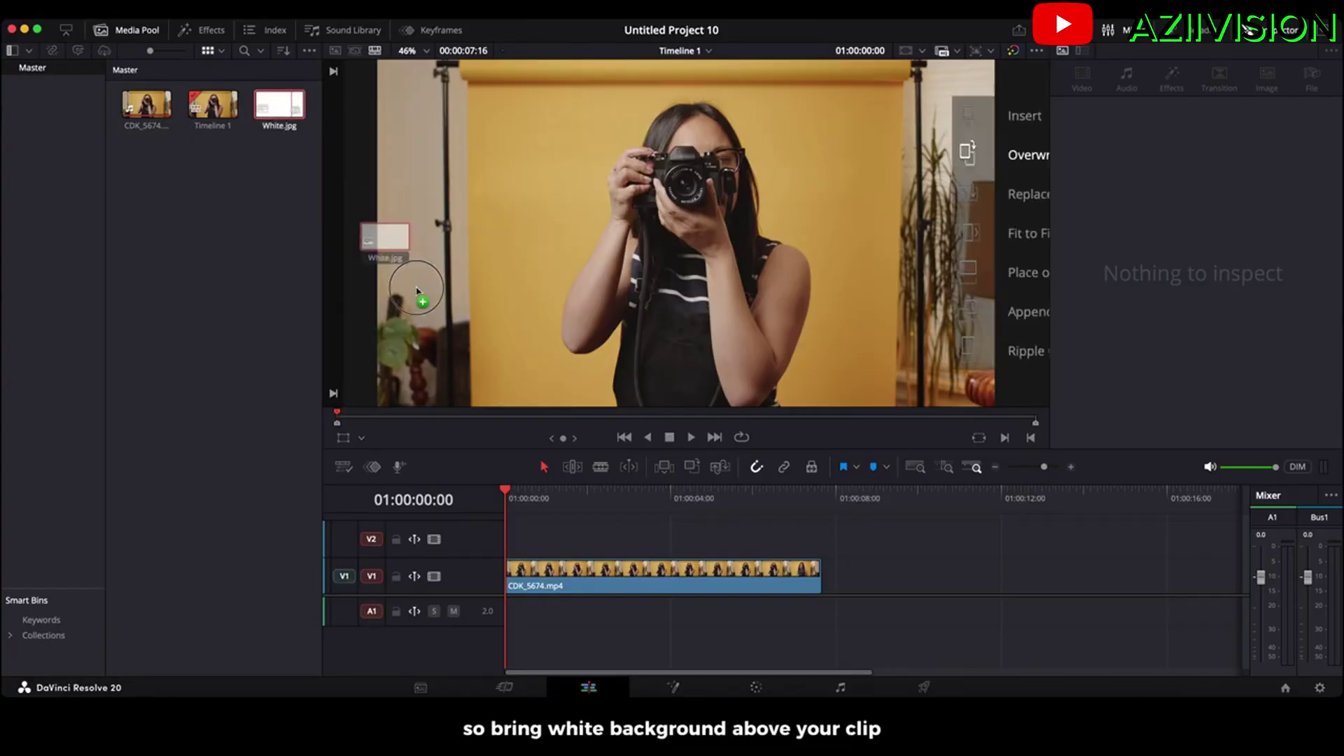
Drop White.jpg onto V2 and extend it to the V1 clip's end.
left_click_drag(283, 111, 508, 539)
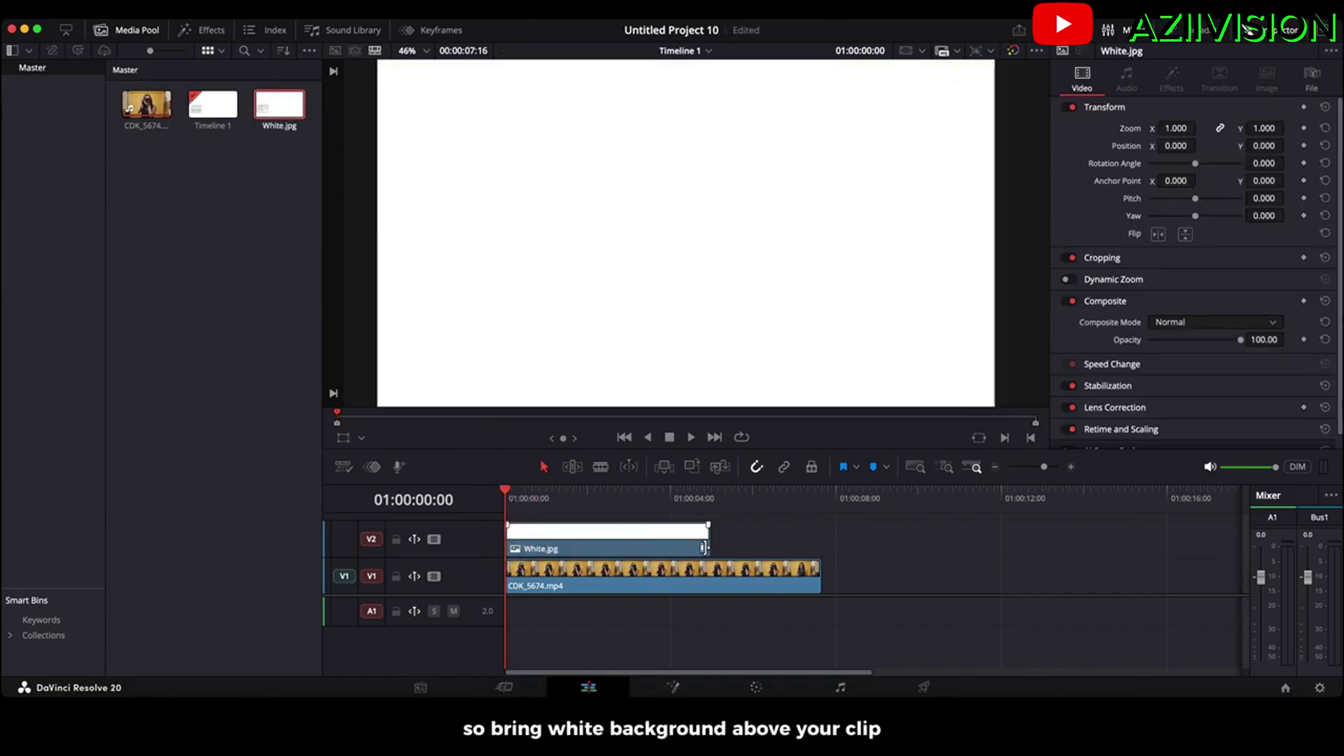
left_click_drag(703, 546, 820, 547)
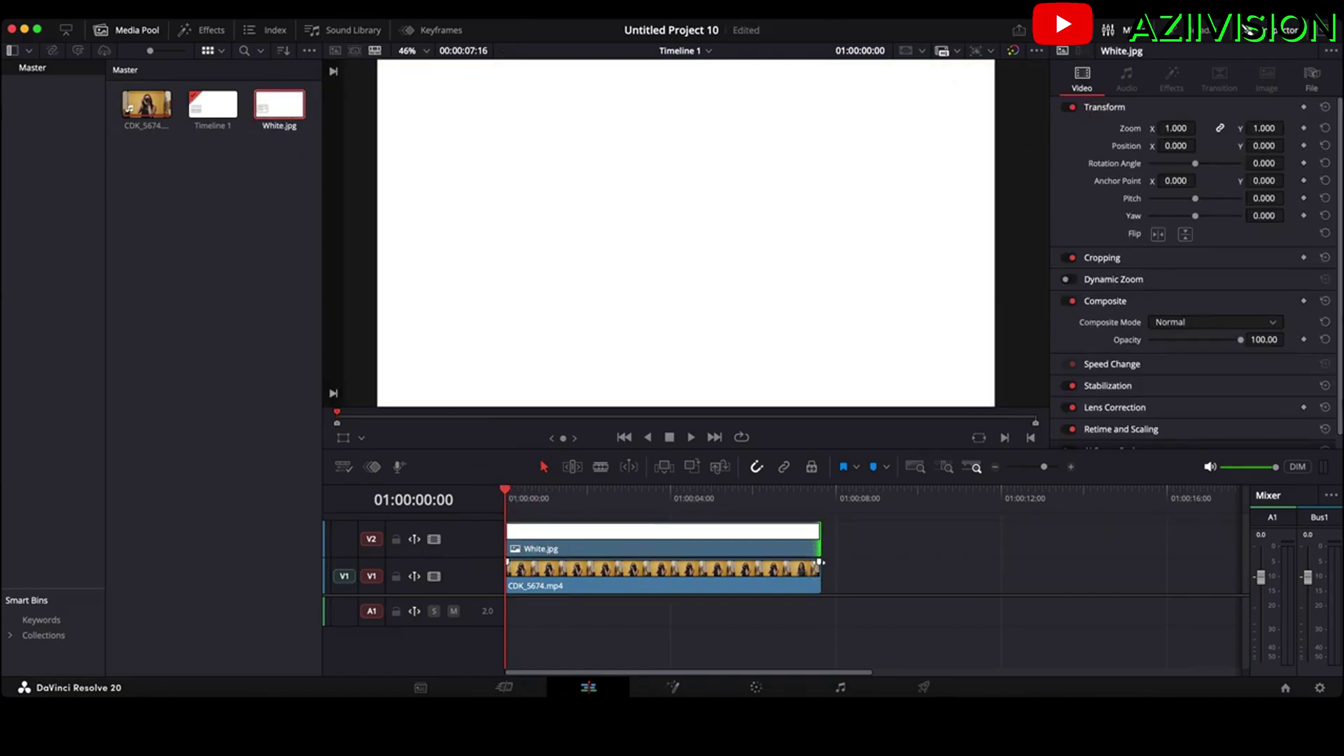
Add a Text title to V3 and extend it to the video's full length.
left_click(202, 31)
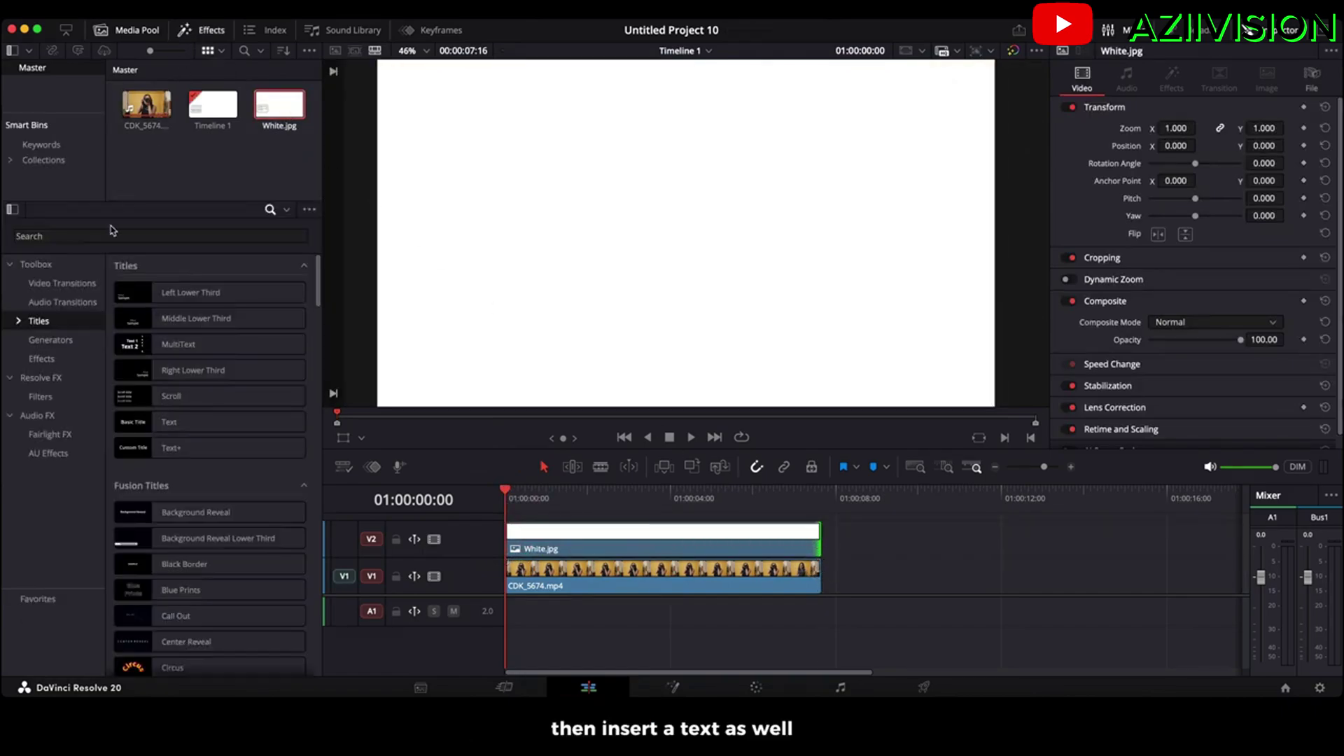
left_click(64, 326)
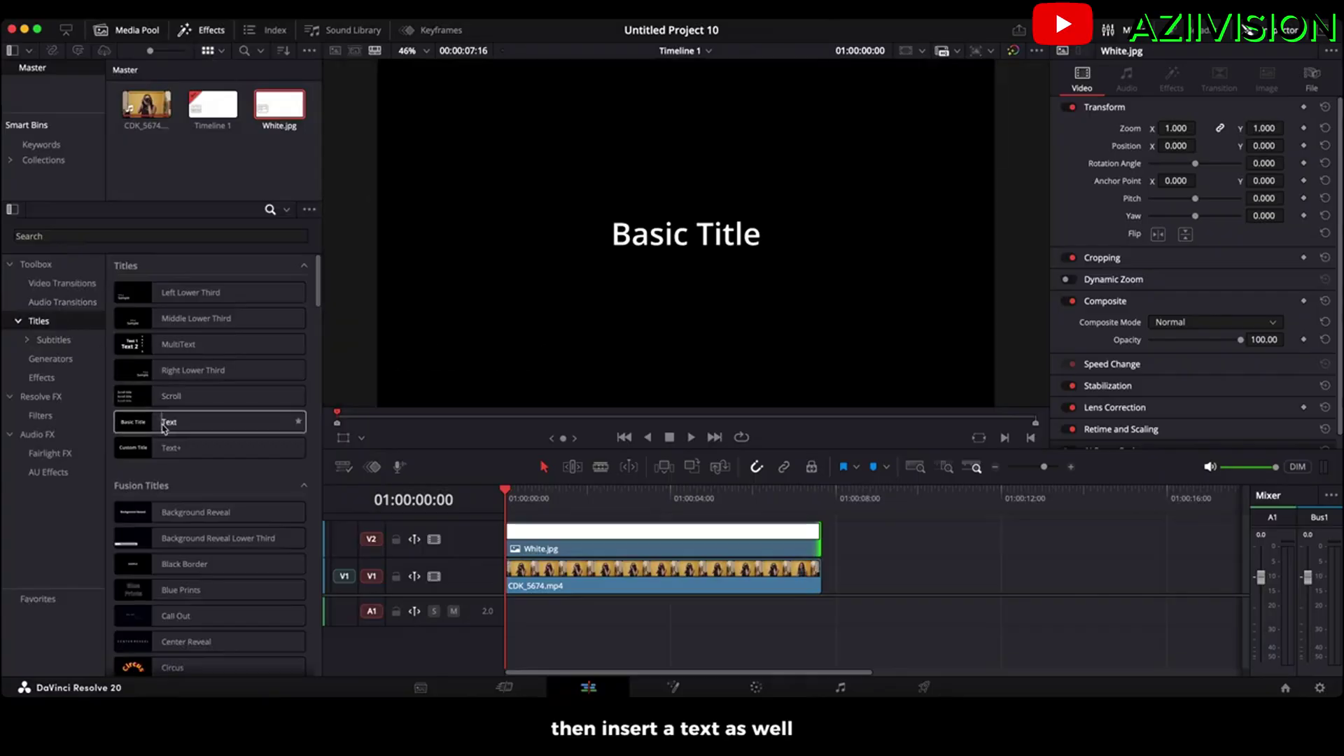
left_click_drag(168, 422, 512, 522)
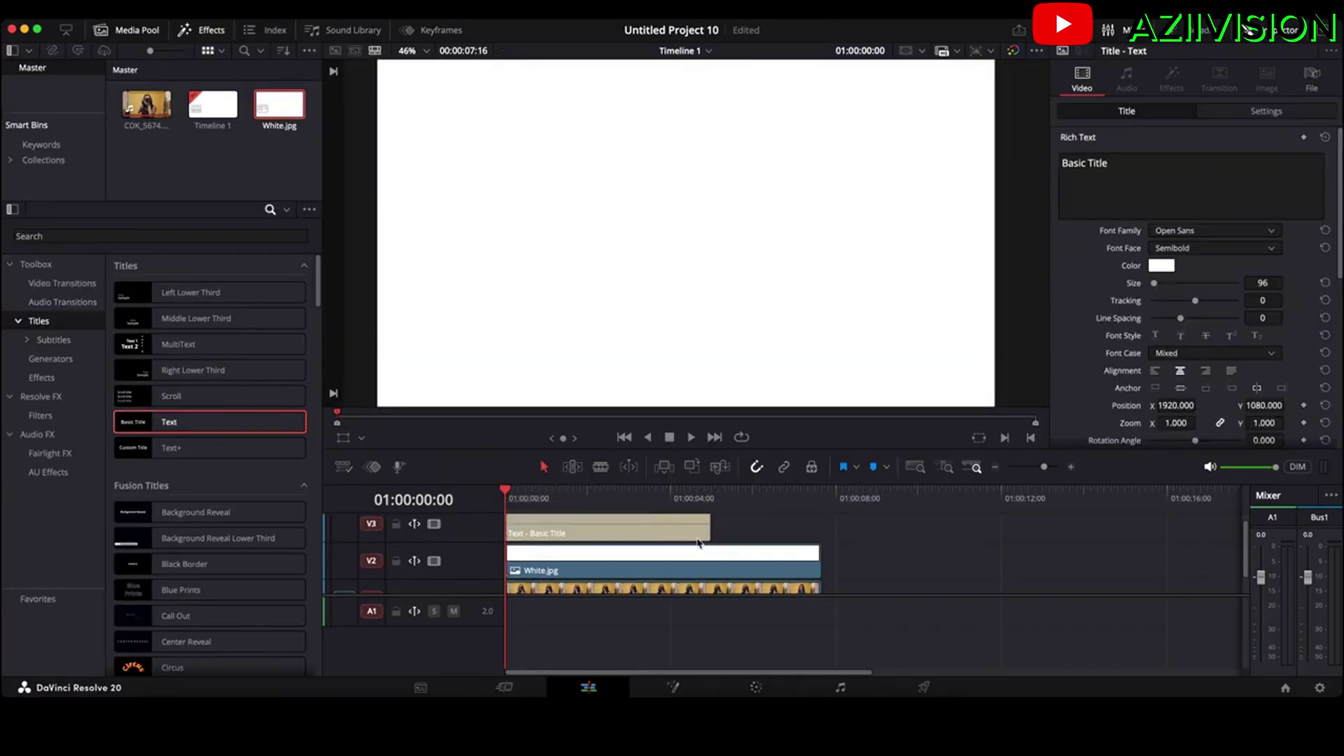
left_click_drag(707, 533, 822, 532)
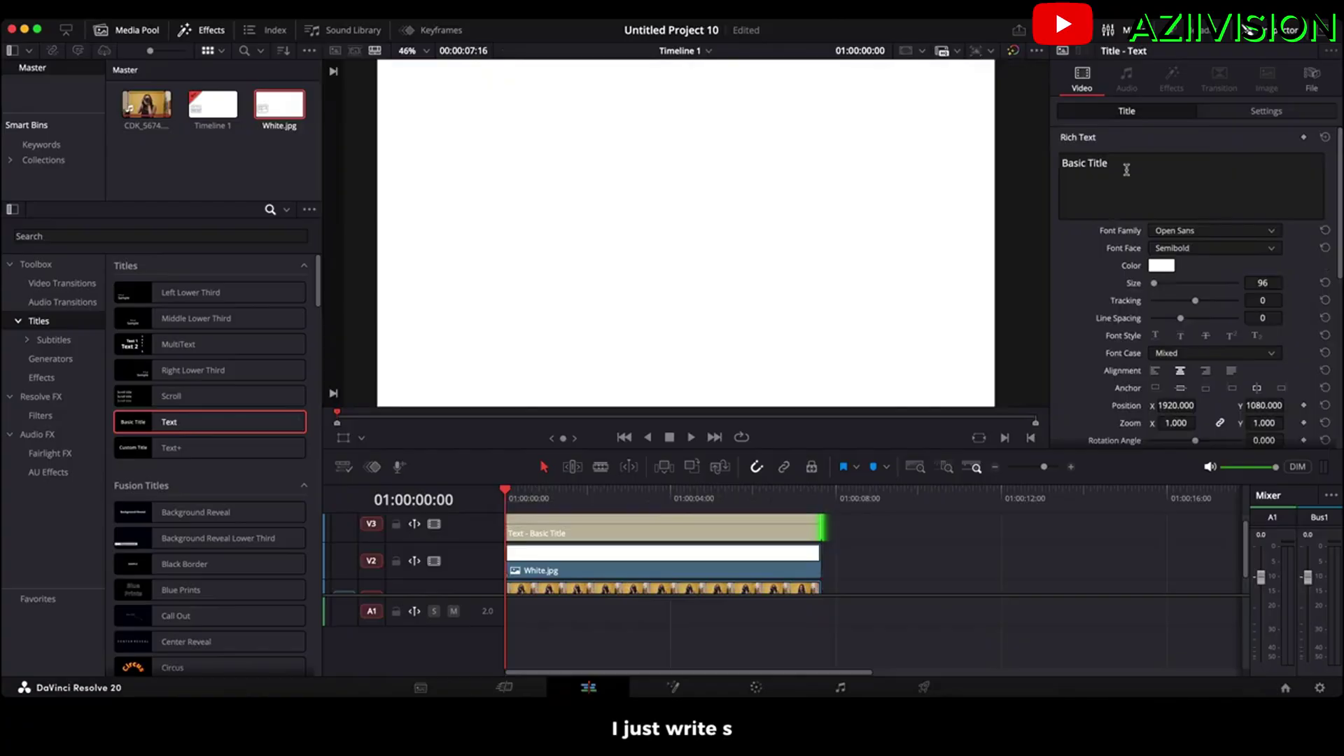
Make the title a black letter S in Montserrat Black Italic at size 1233.
left_click_drag(1125, 169, 1051, 163)
type("S")
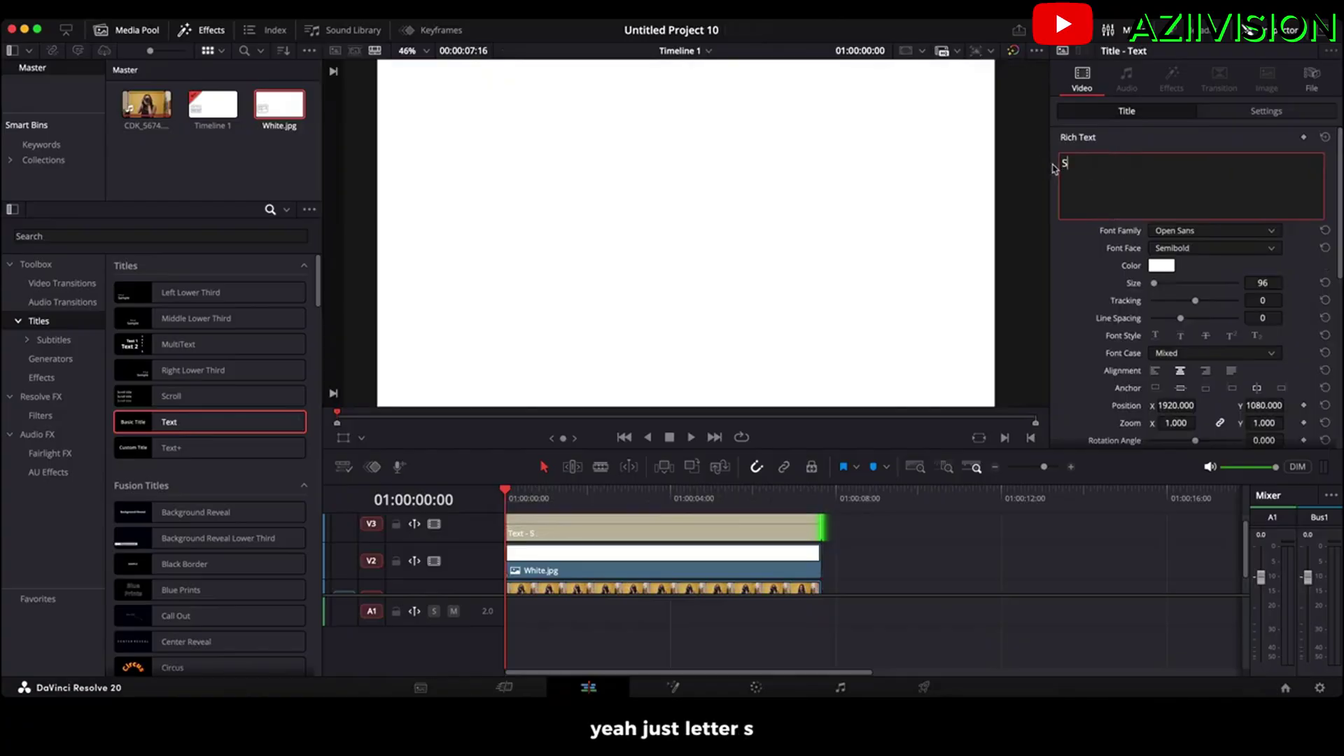
left_click(1160, 266)
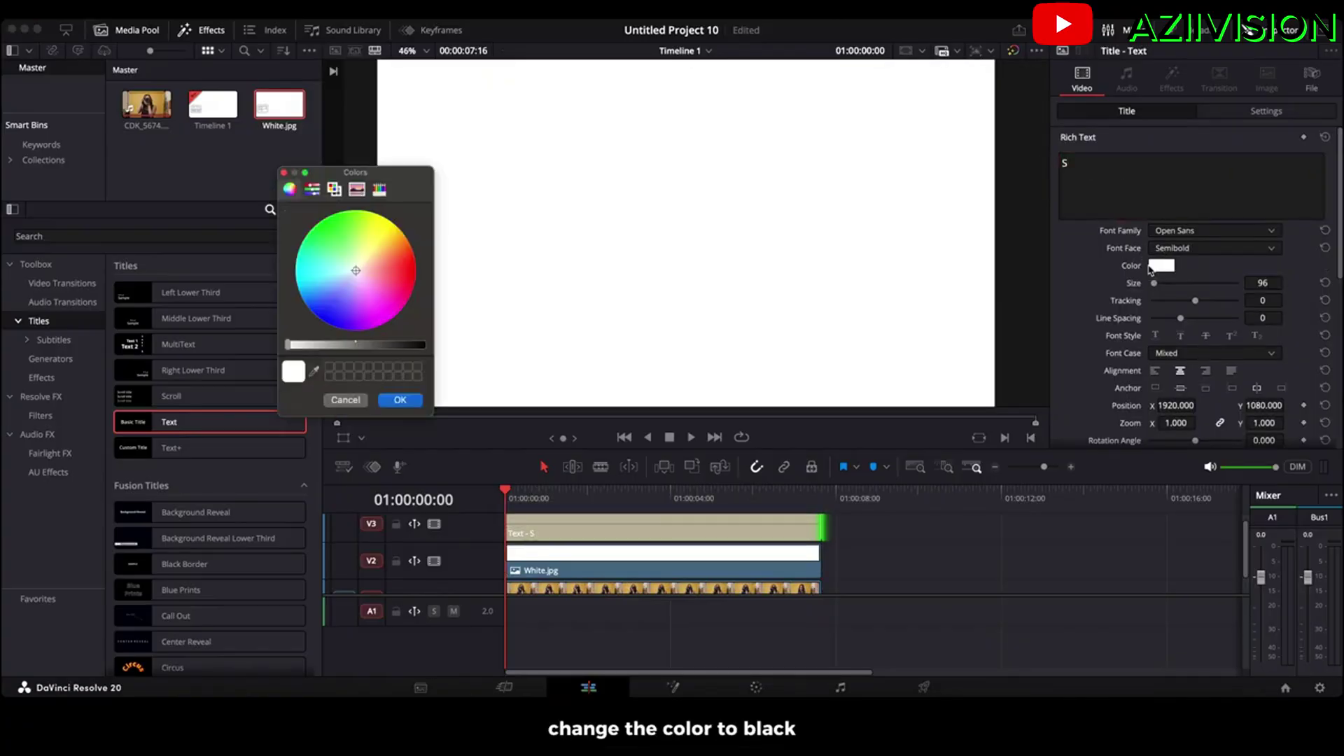
left_click_drag(344, 348, 437, 355)
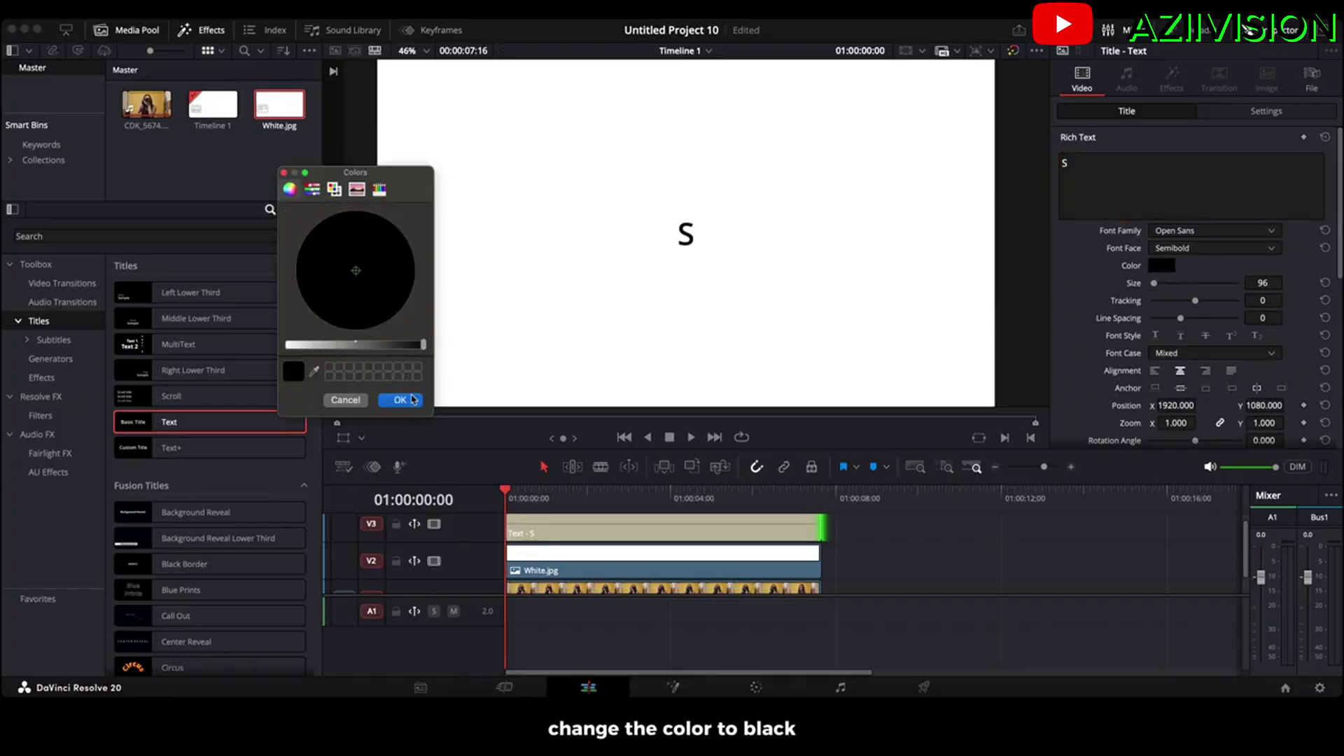
left_click(411, 399)
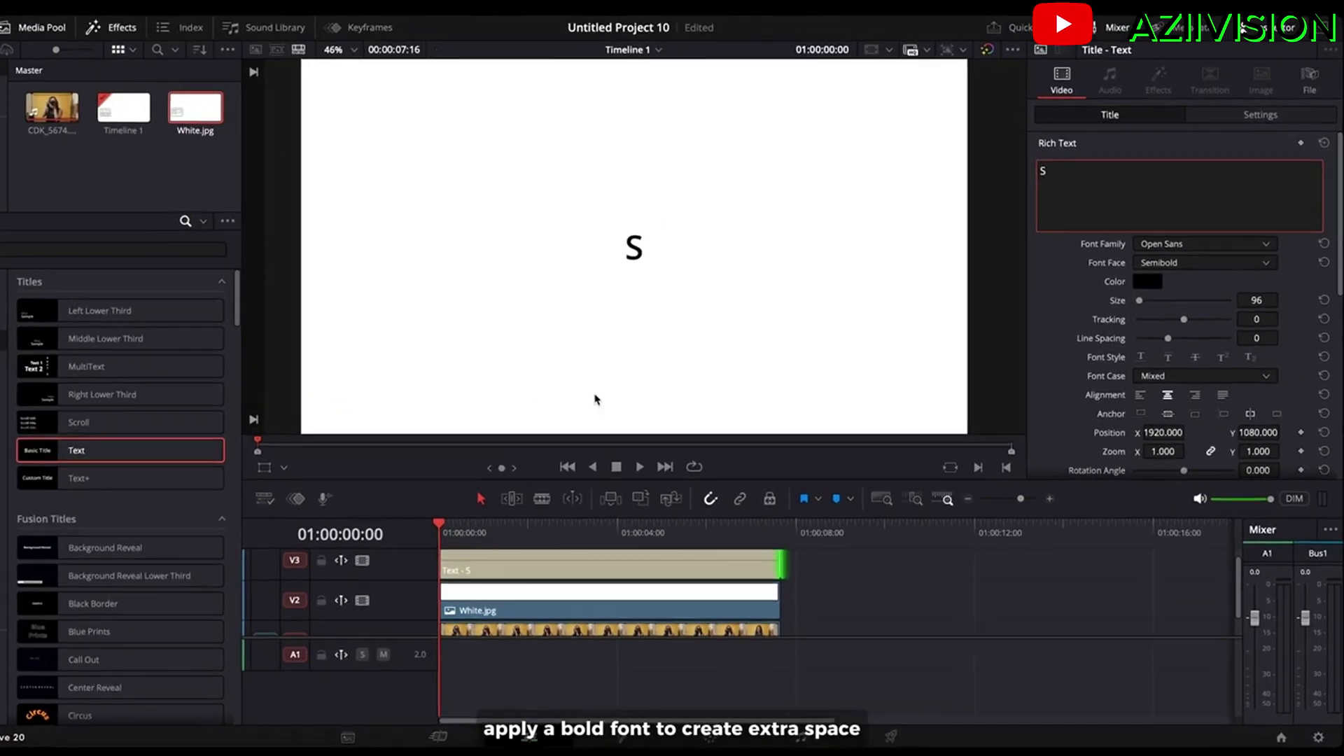
left_click(1207, 244)
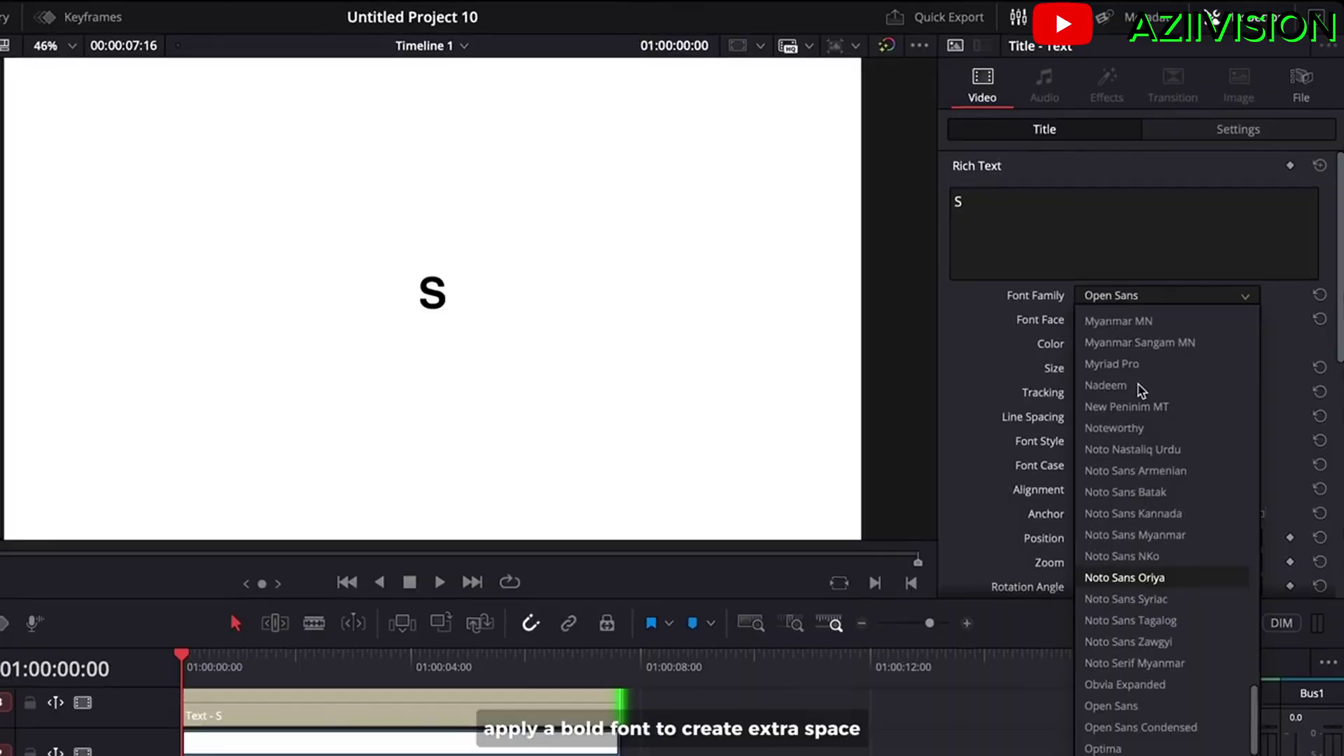
scroll(1140, 390, "up", 2)
scroll(1134, 373, "up", 4)
left_click(1133, 341)
left_click(1142, 323)
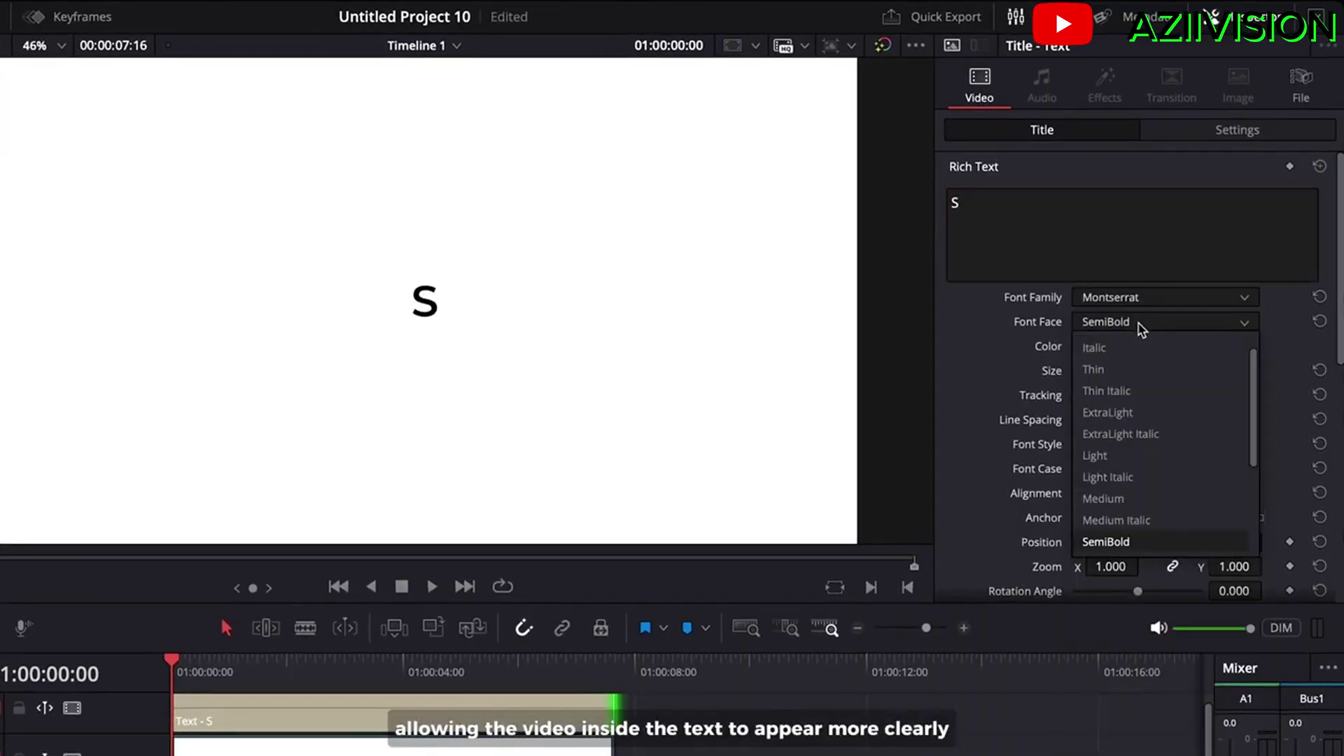
scroll(1133, 389, "down", 3)
left_click(1124, 541)
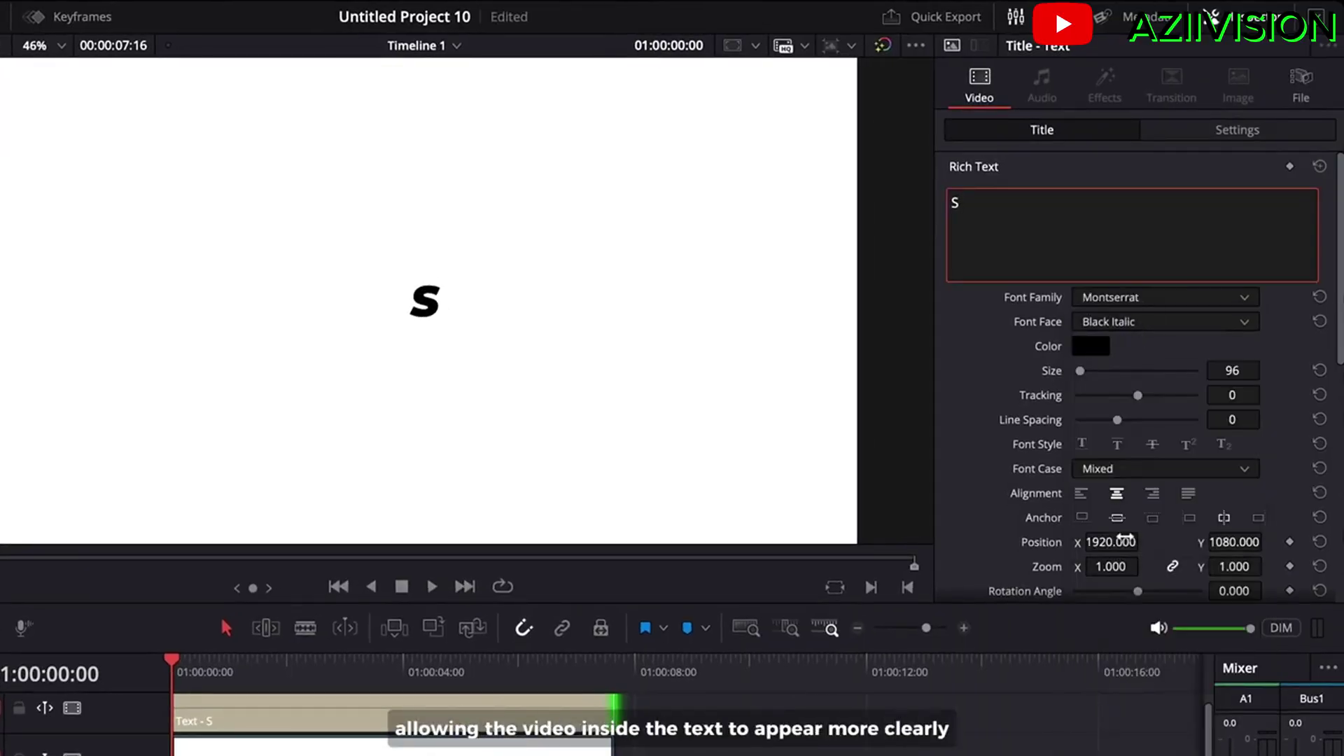
left_click_drag(1079, 371, 1115, 376)
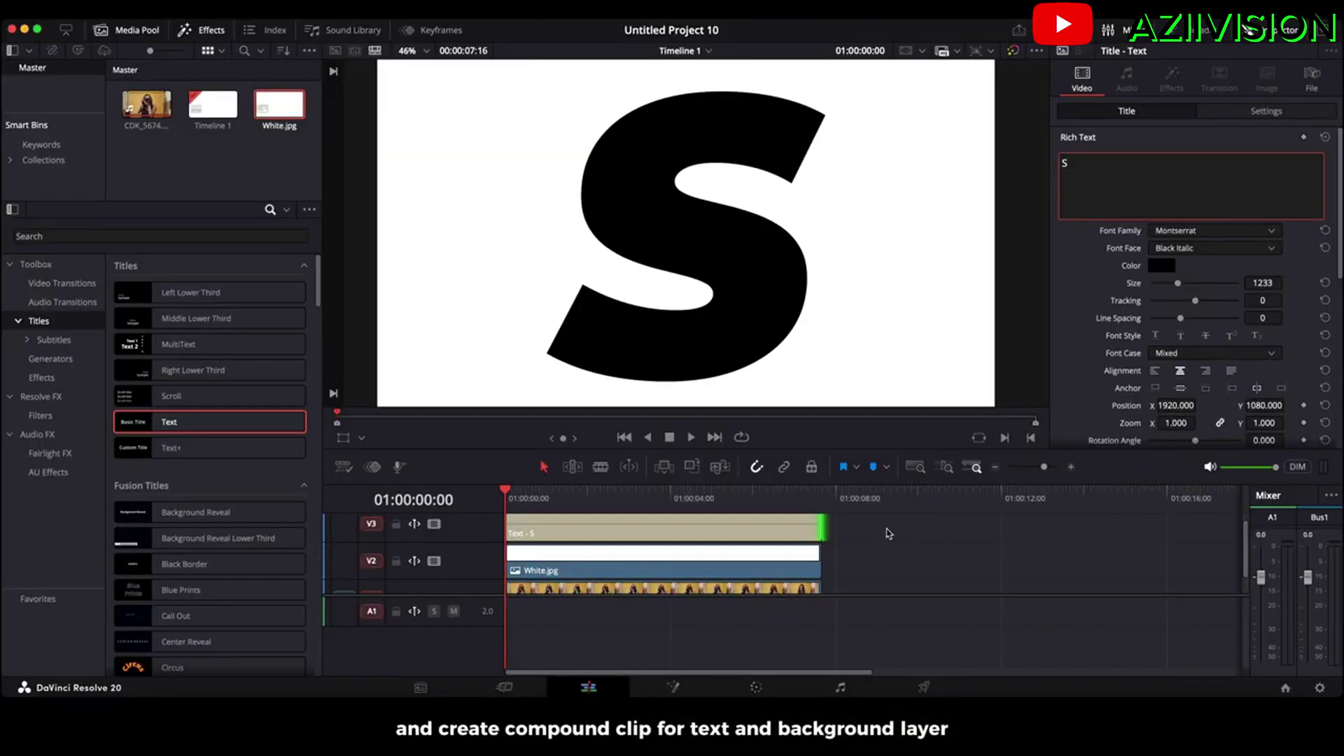
Merge the V3 title and V2 white clip into Compound Clip 1, then Option-drag a copy rightward.
left_click_drag(887, 534, 768, 559)
right_click(765, 557)
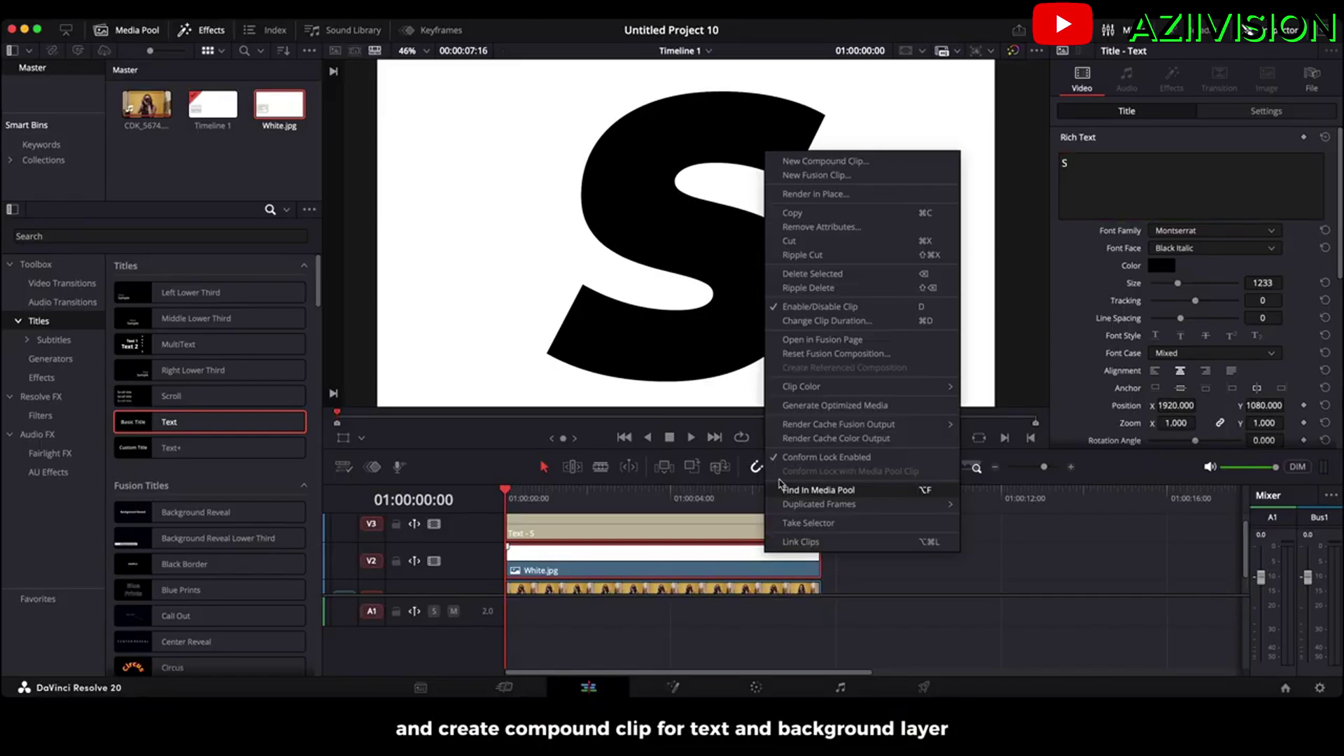
left_click(814, 166)
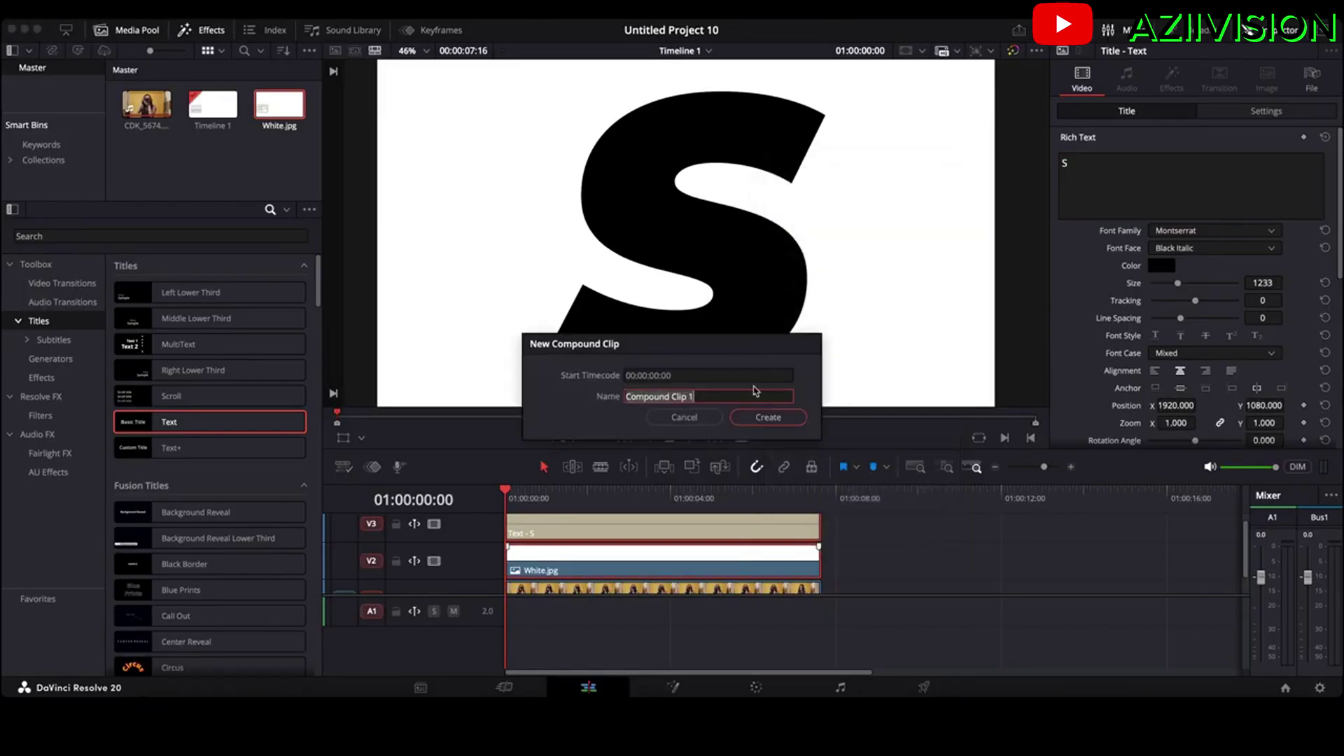
left_click(758, 420)
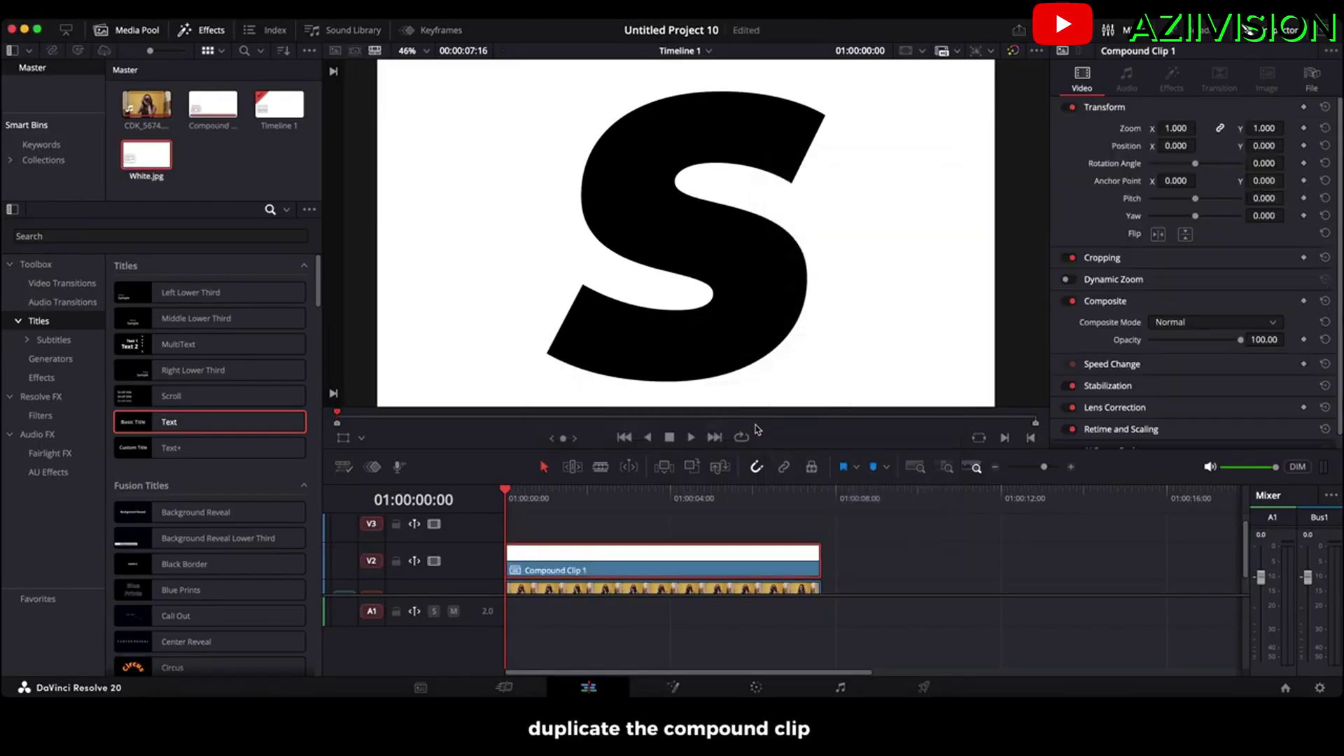
mouse_move(655, 556)
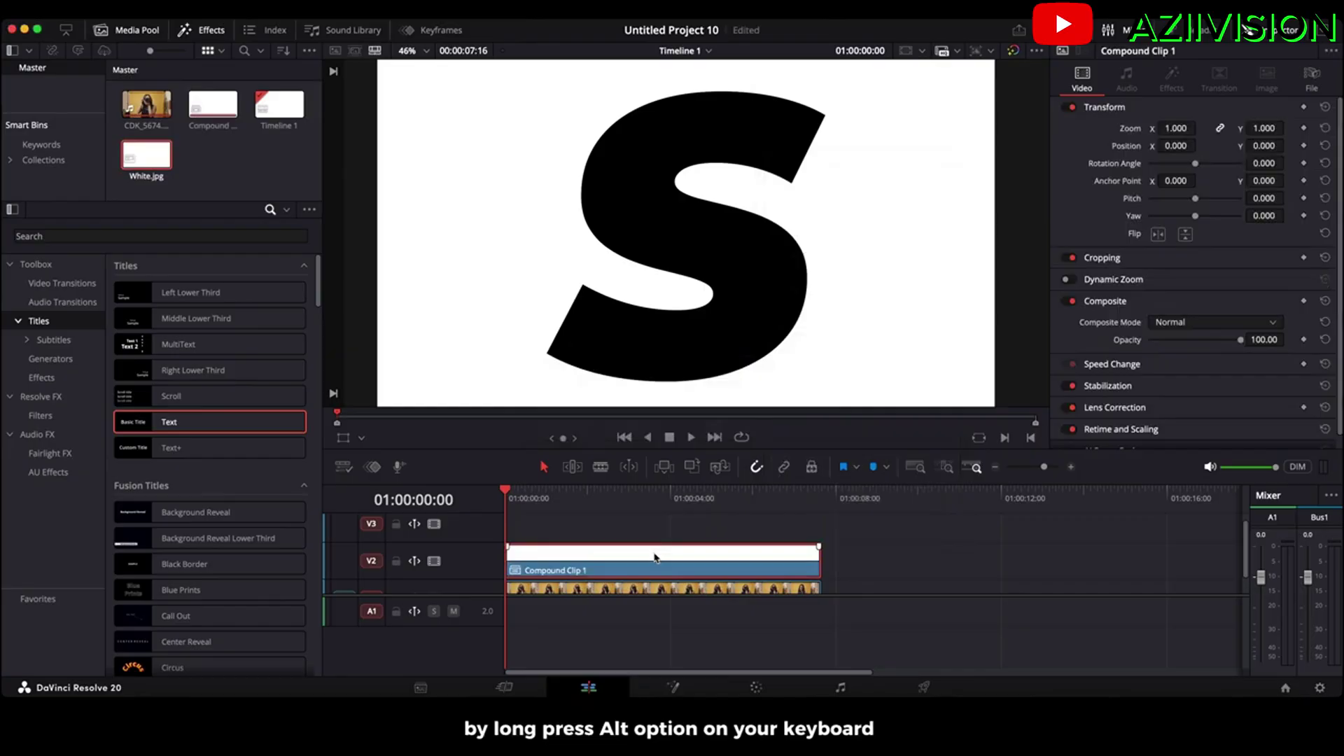
left_click_drag(653, 555, 1013, 555)
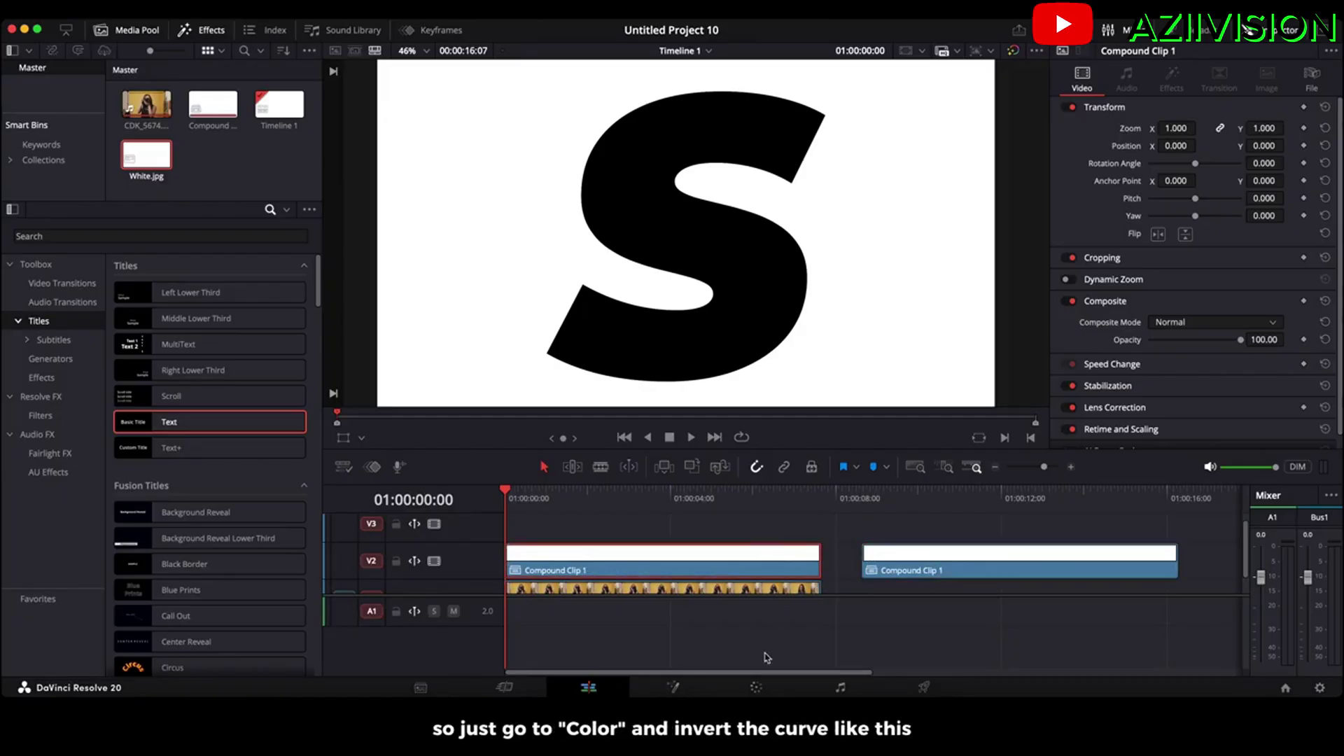
Invert Compound Clip 1's luminance curve on the Color page so the S turns white.
left_click(757, 687)
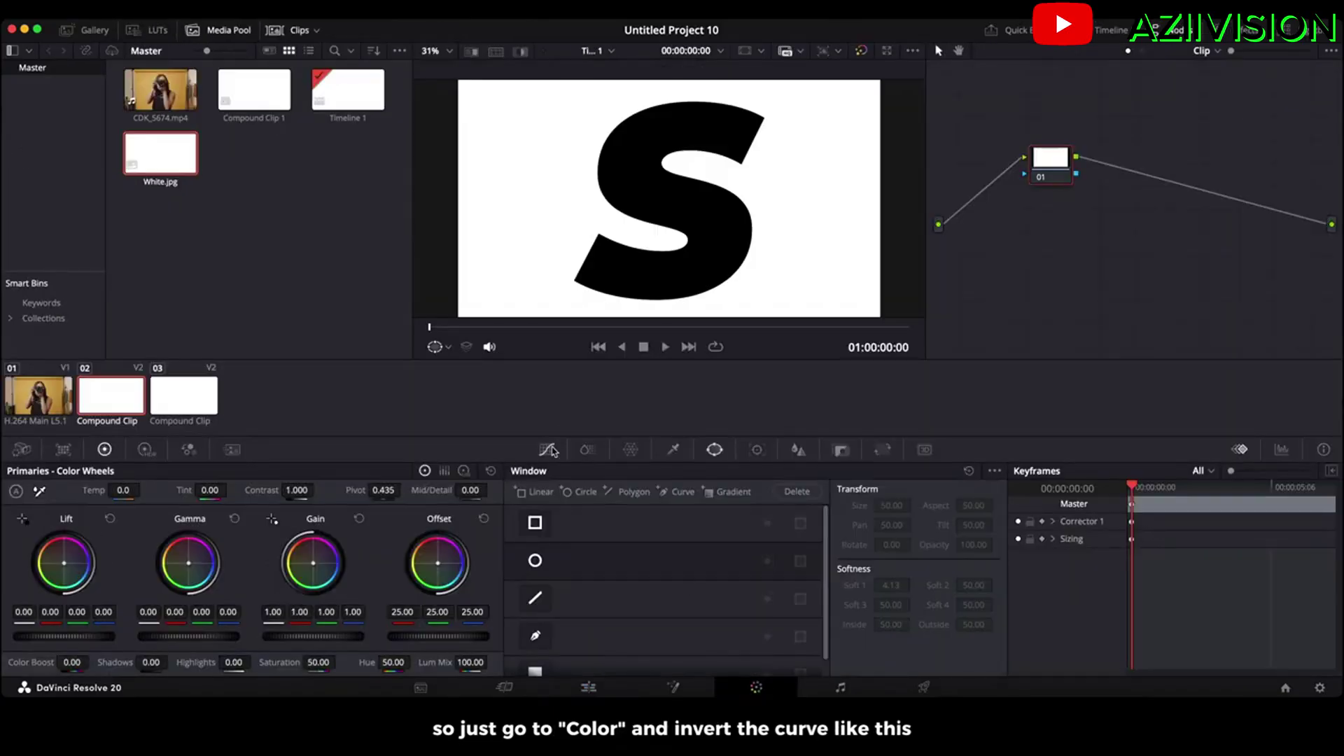
left_click(546, 450)
left_click_drag(524, 655, 516, 495)
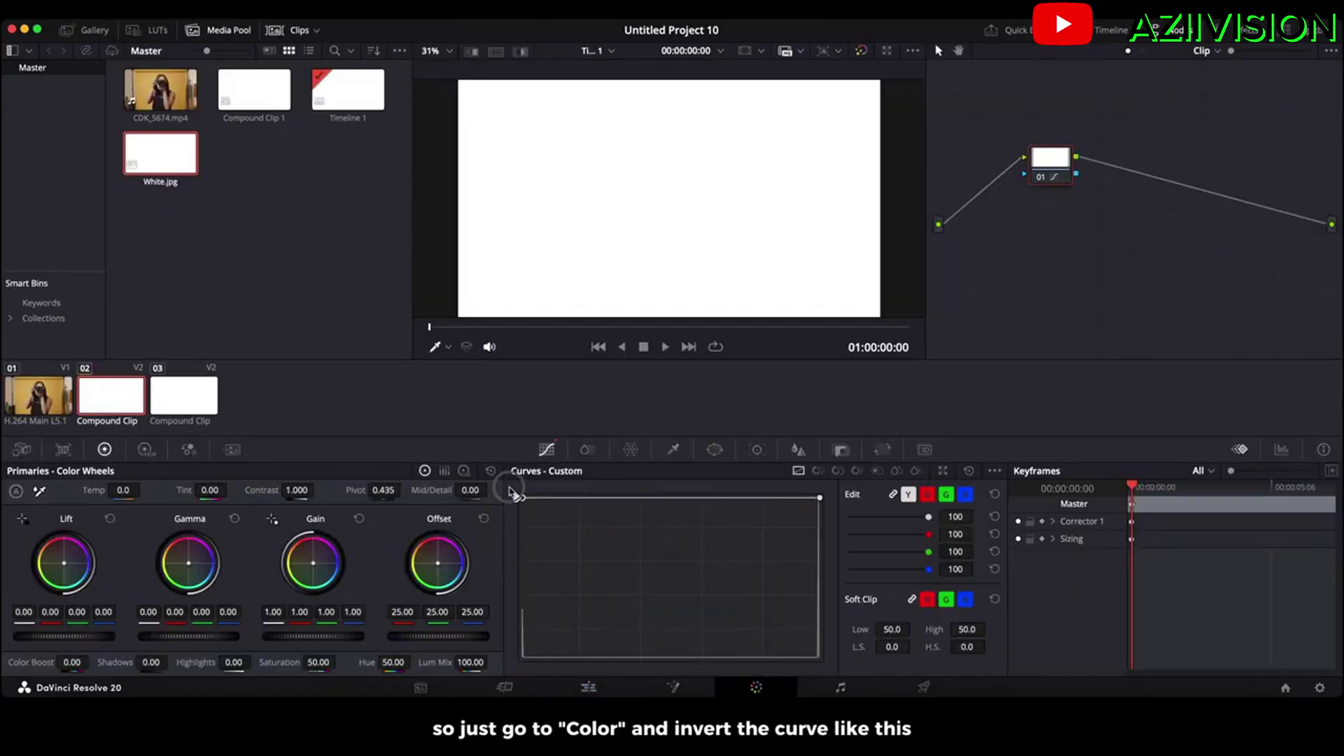
left_click_drag(817, 498, 819, 657)
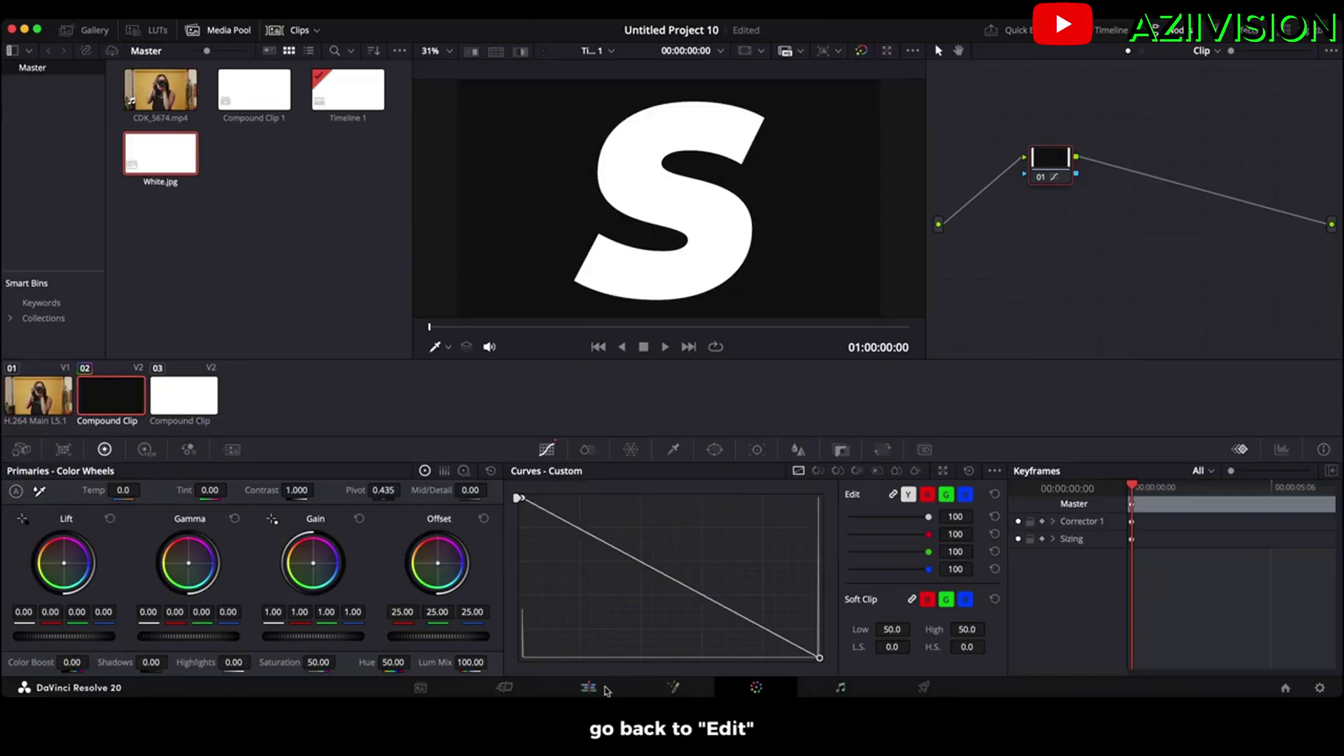
Set the lower S compound clip's composite mode to Multiply.
left_click(590, 689)
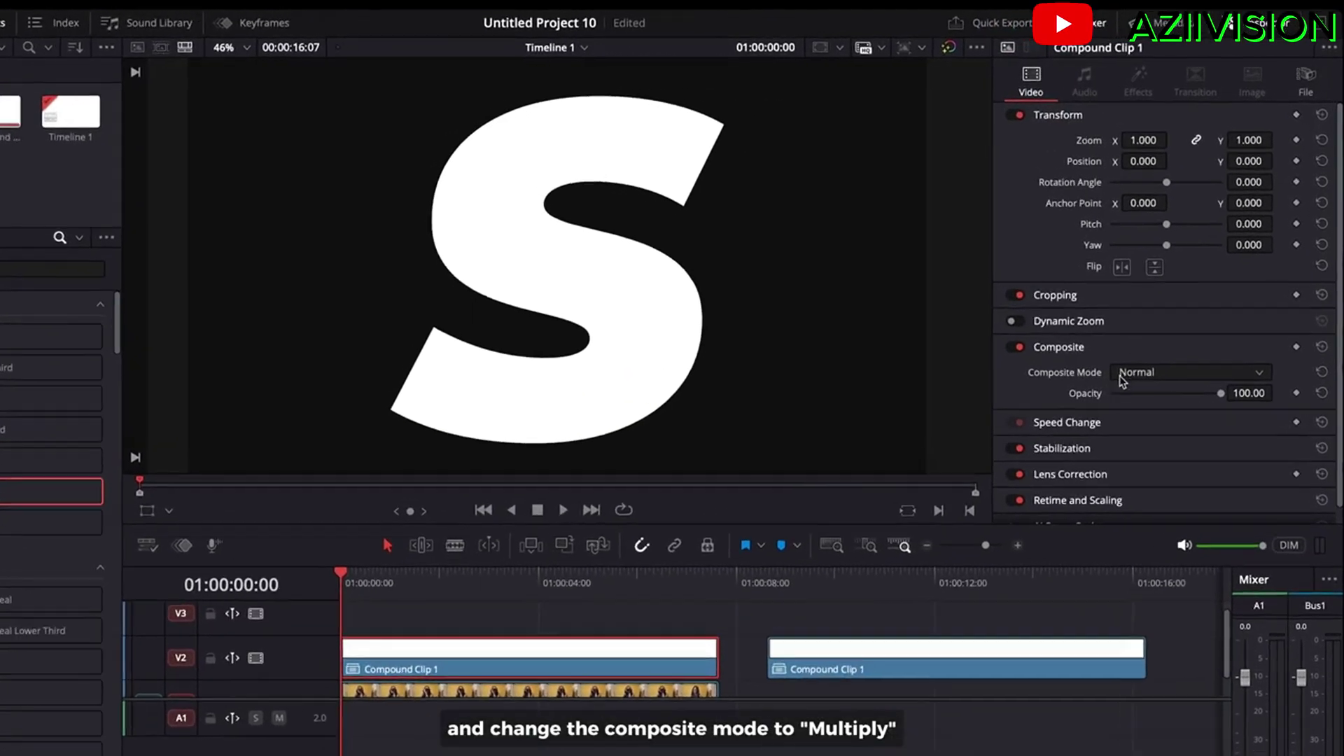
left_click(1134, 372)
scroll(1148, 462, "down", 2)
scroll(1147, 463, "down", 2)
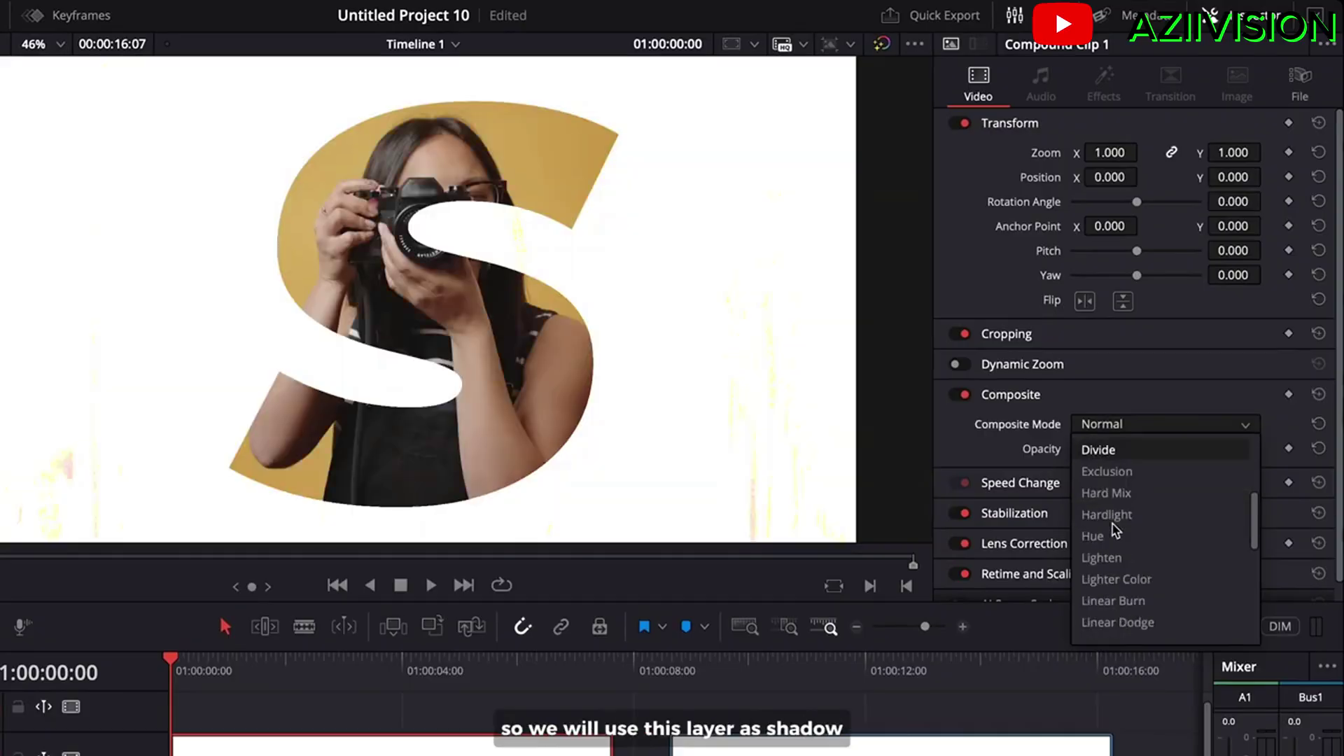
scroll(1115, 531, "down", 2)
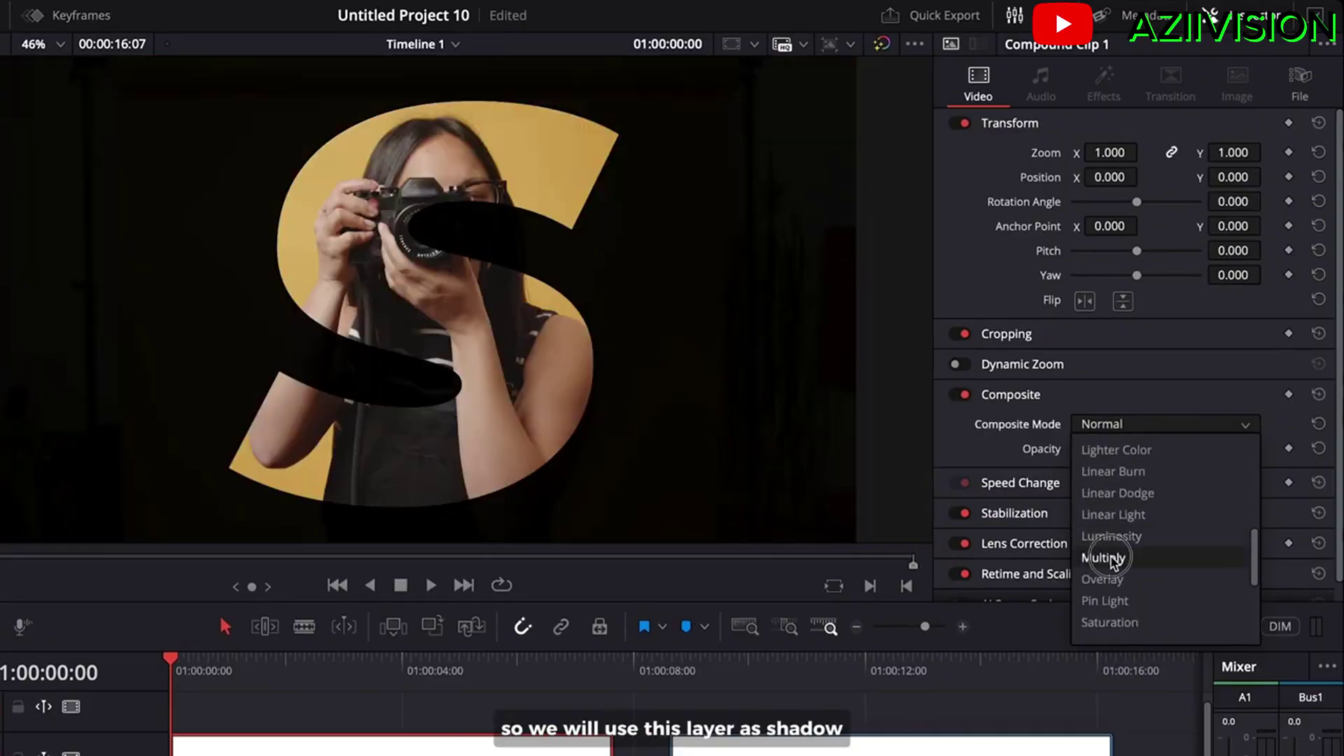
left_click(1111, 559)
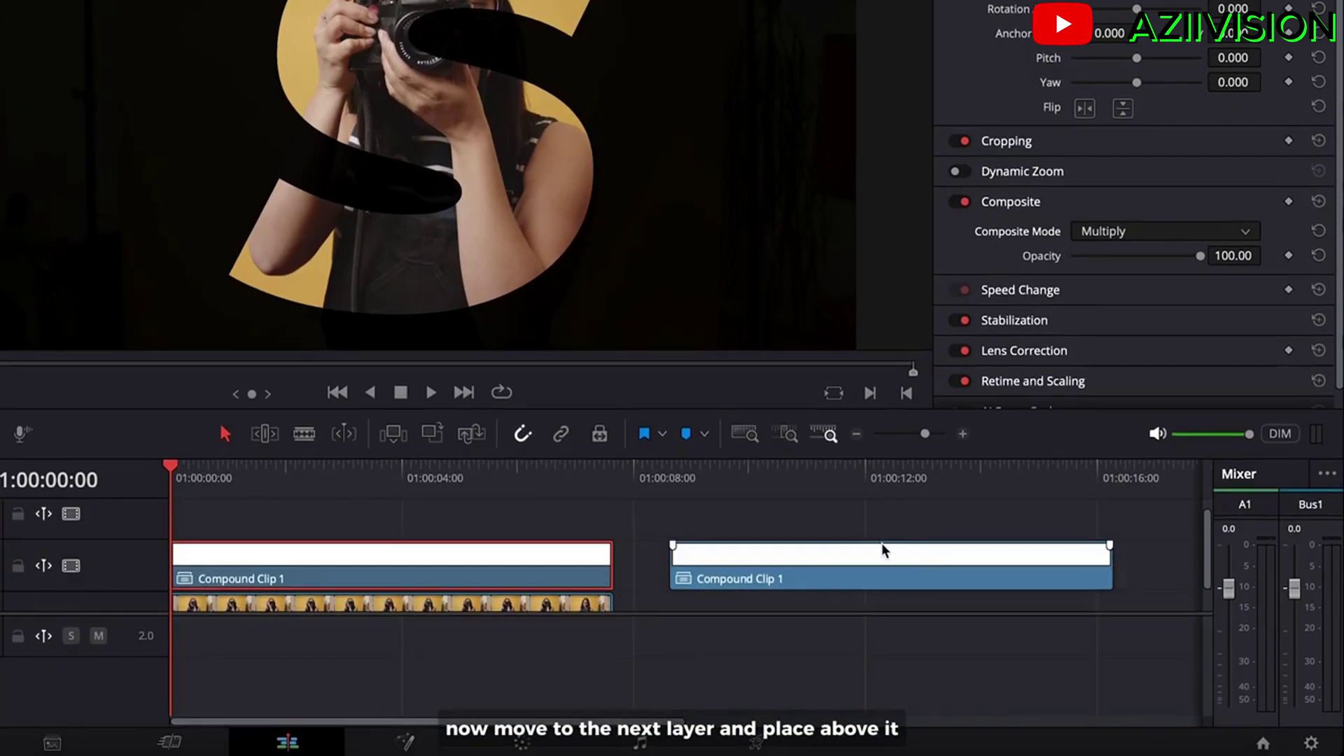
Move the second S compound clip to V3 with Screen composite mode.
left_click_drag(880, 542, 371, 514)
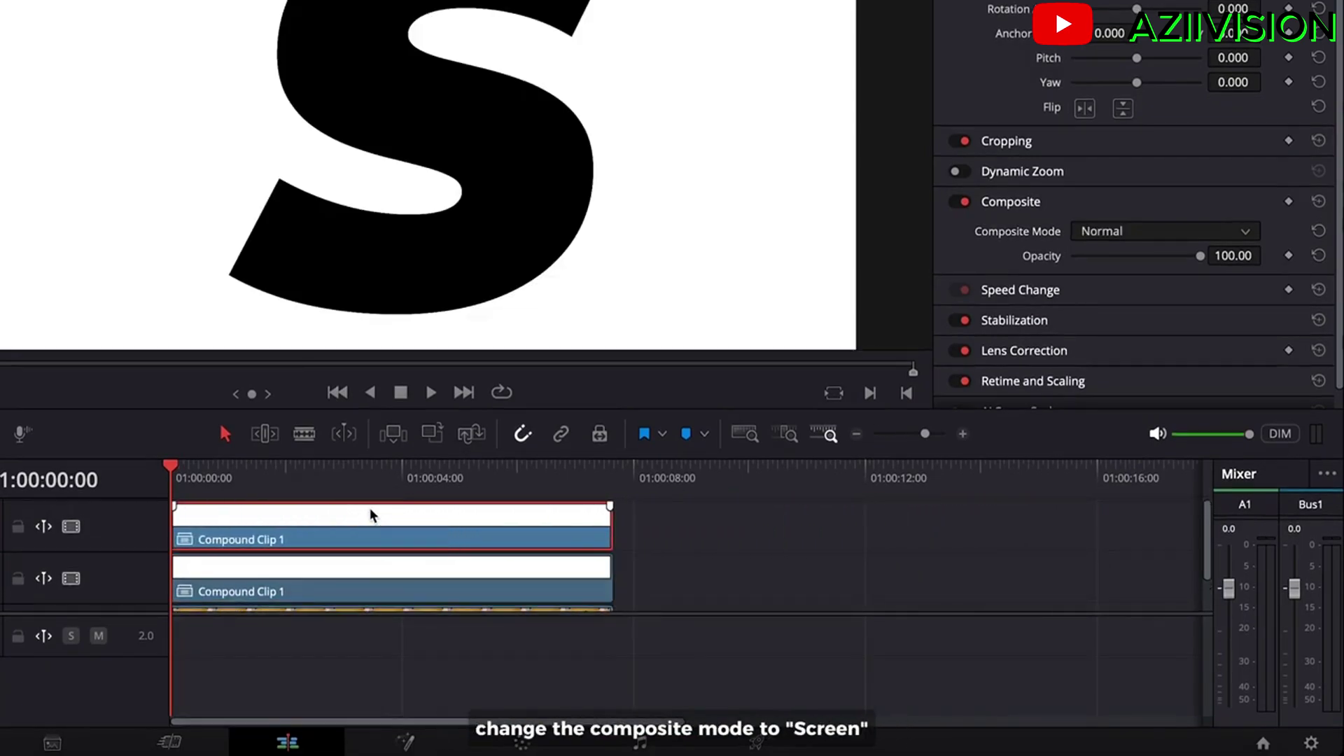
left_click(1203, 235)
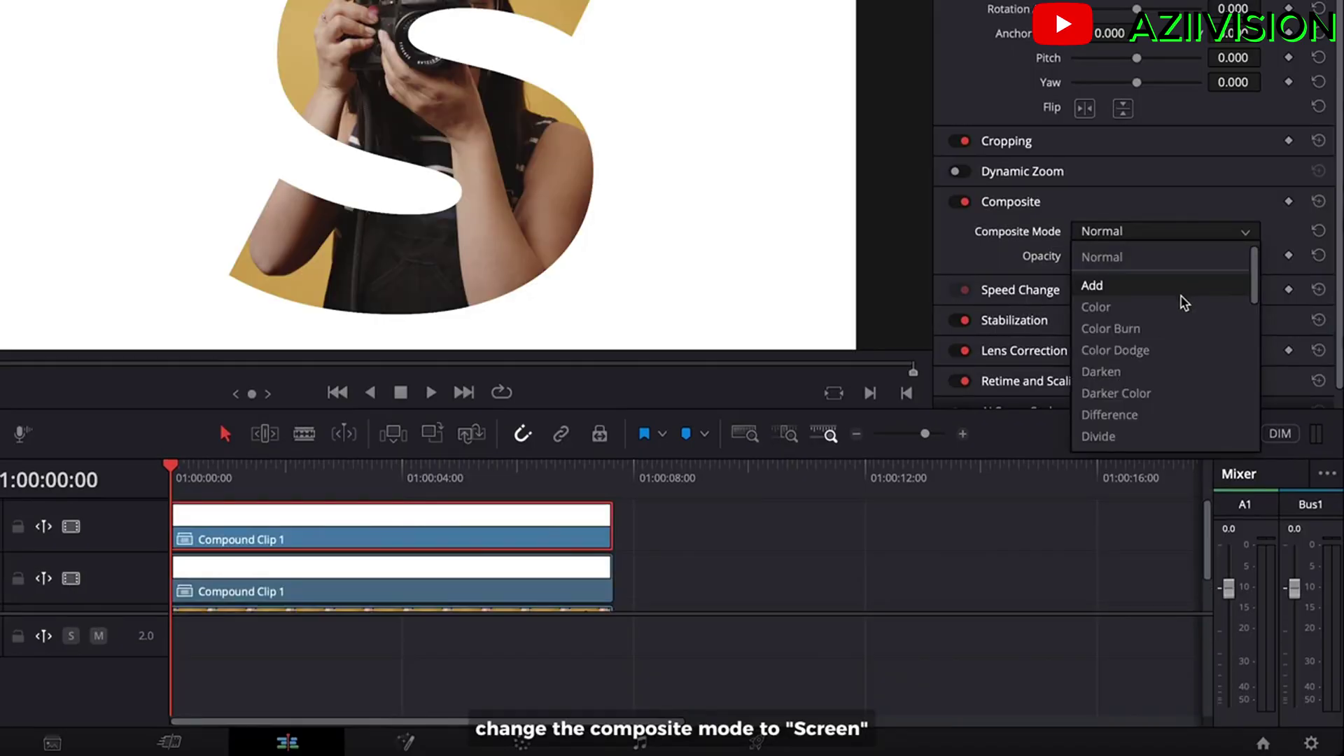
scroll(1178, 315, "down", 2)
scroll(1176, 314, "down", 2)
scroll(1174, 315, "down", 3)
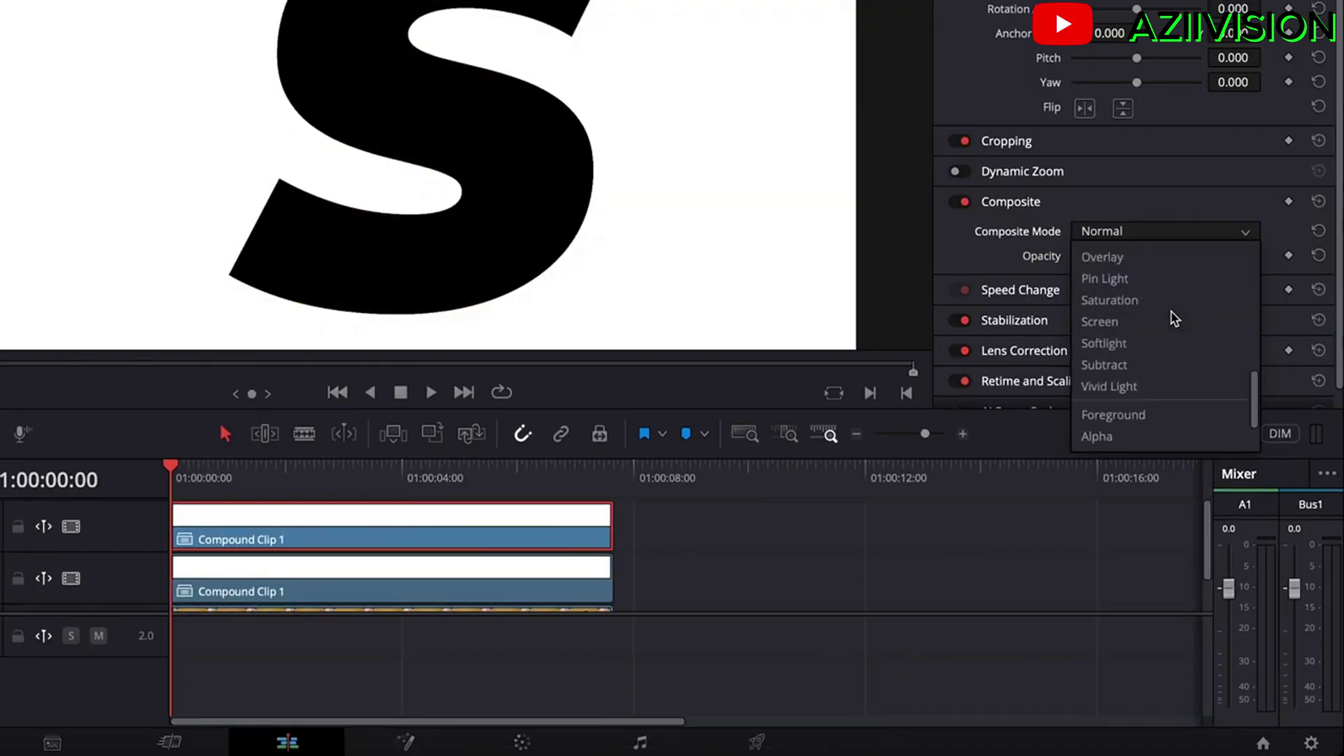
left_click(1144, 322)
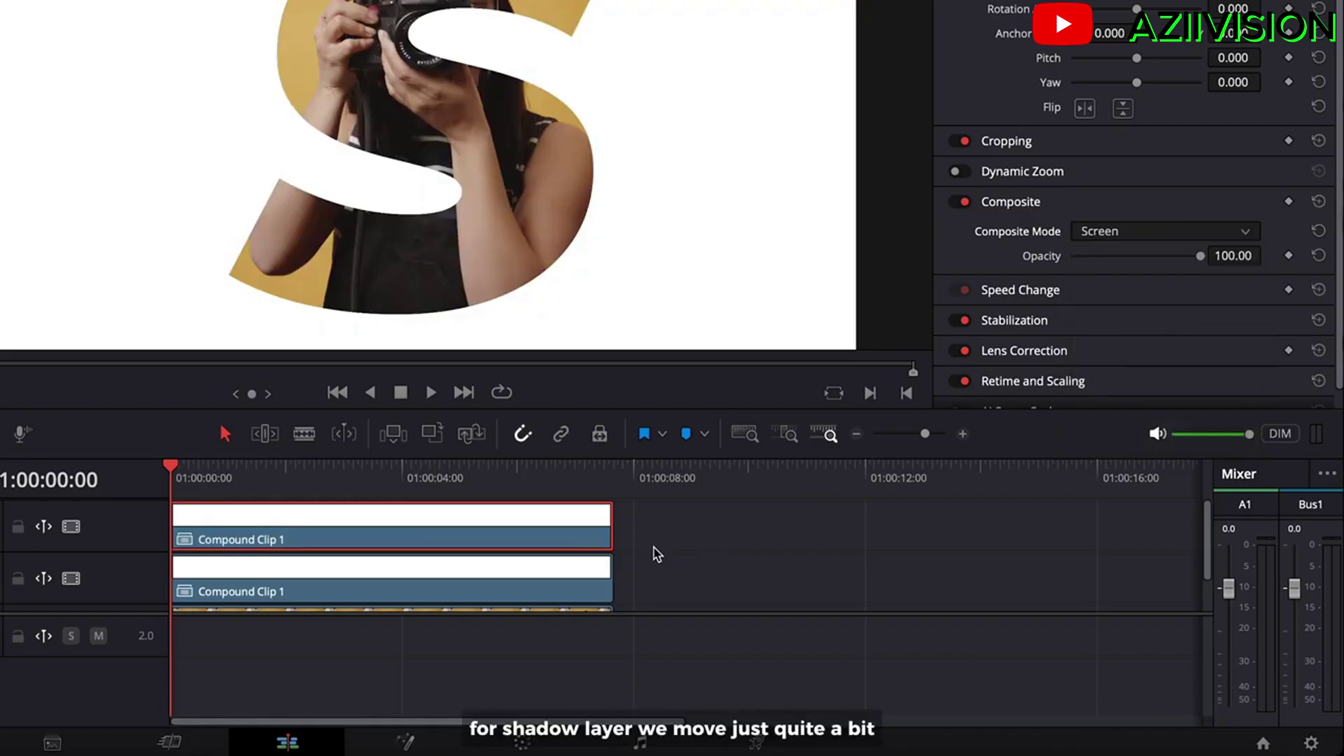
Offset the lower Multiply clip's Position X and Y to form a shadow.
left_click(582, 568)
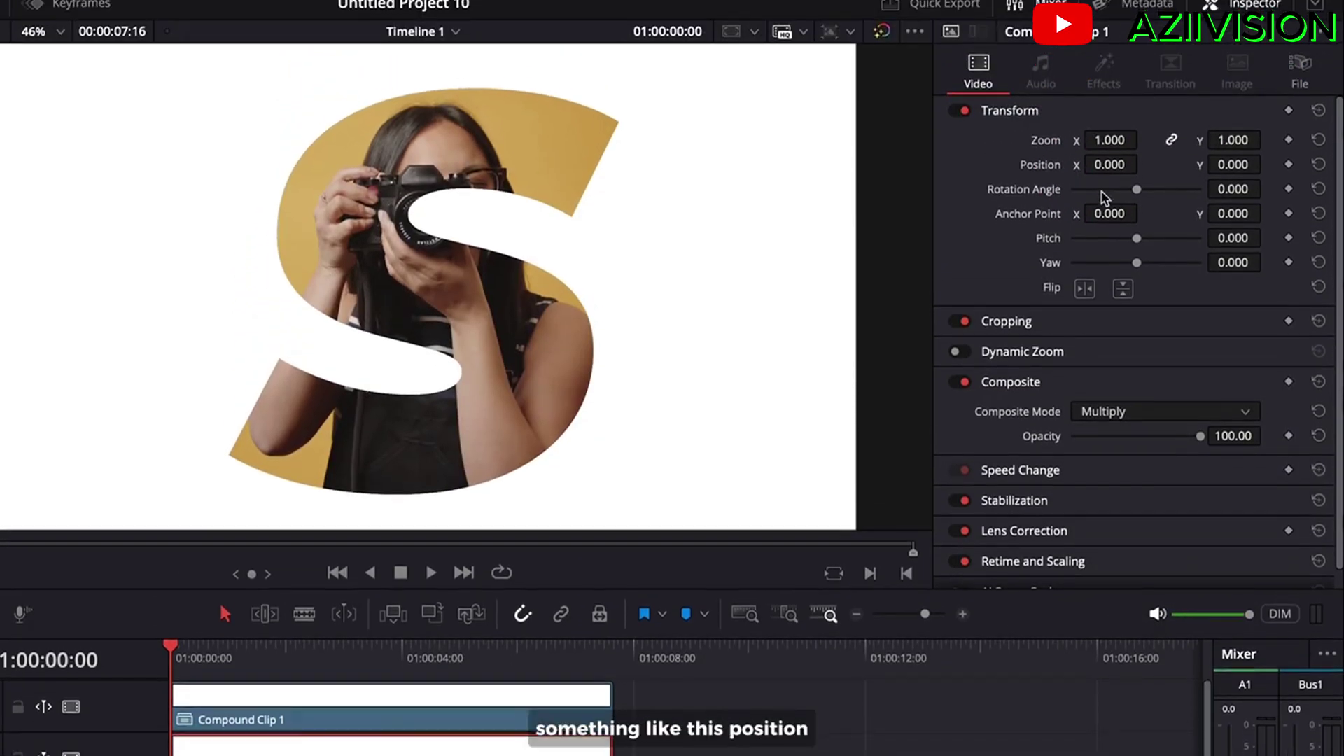
left_click_drag(1110, 178, 1061, 179)
mouse_move(1230, 178)
left_mouse_down()
mouse_move(1116, 178)
mouse_move(1139, 178)
left_mouse_up()
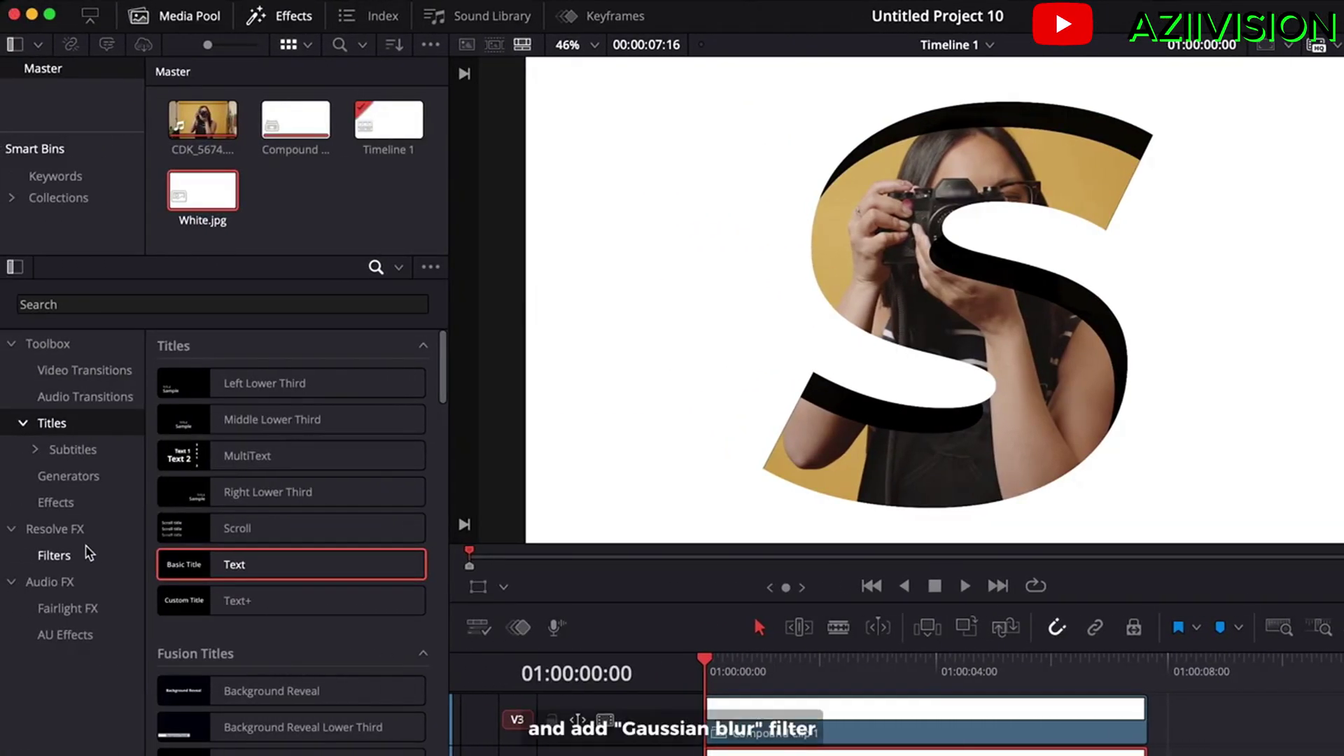
Apply Gaussian Blur with higher strength to the shadow clip and lower its opacity to about 65.
left_click(80, 555)
left_click_drag(192, 475, 744, 573)
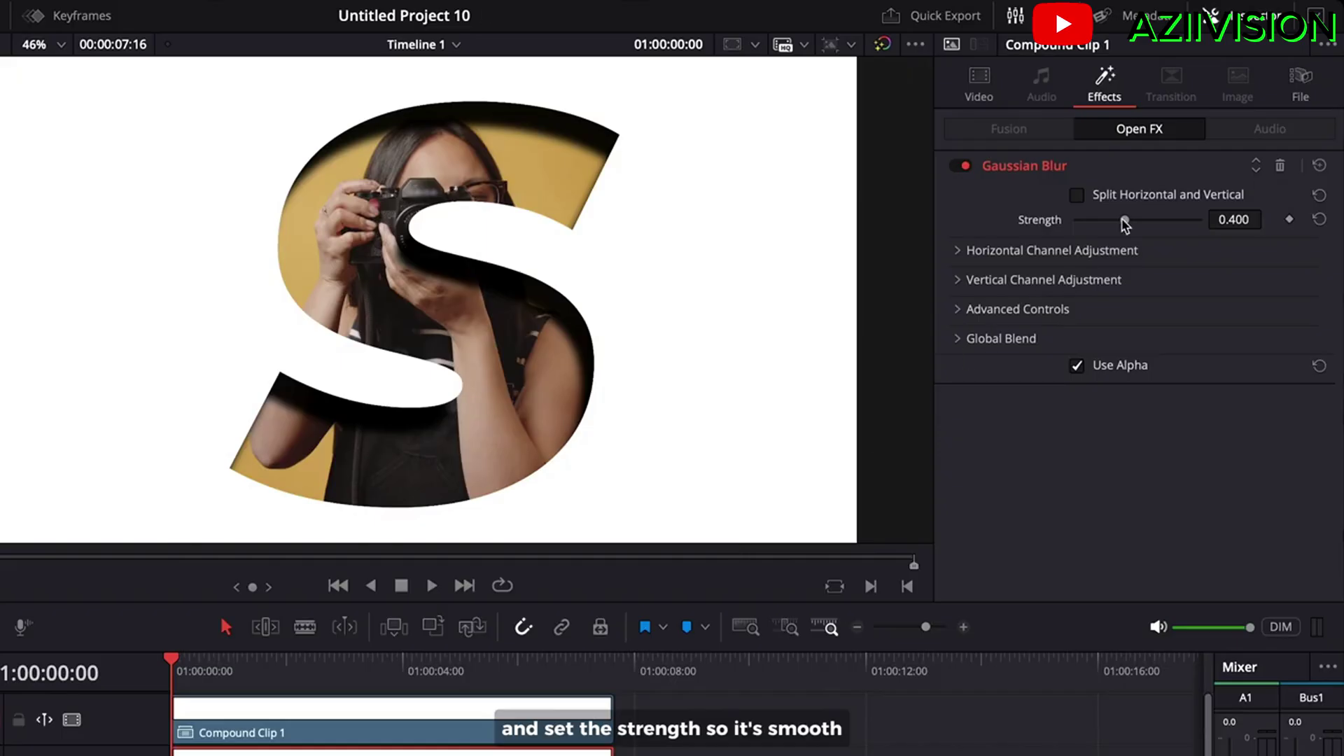
left_click_drag(1123, 223, 1152, 227)
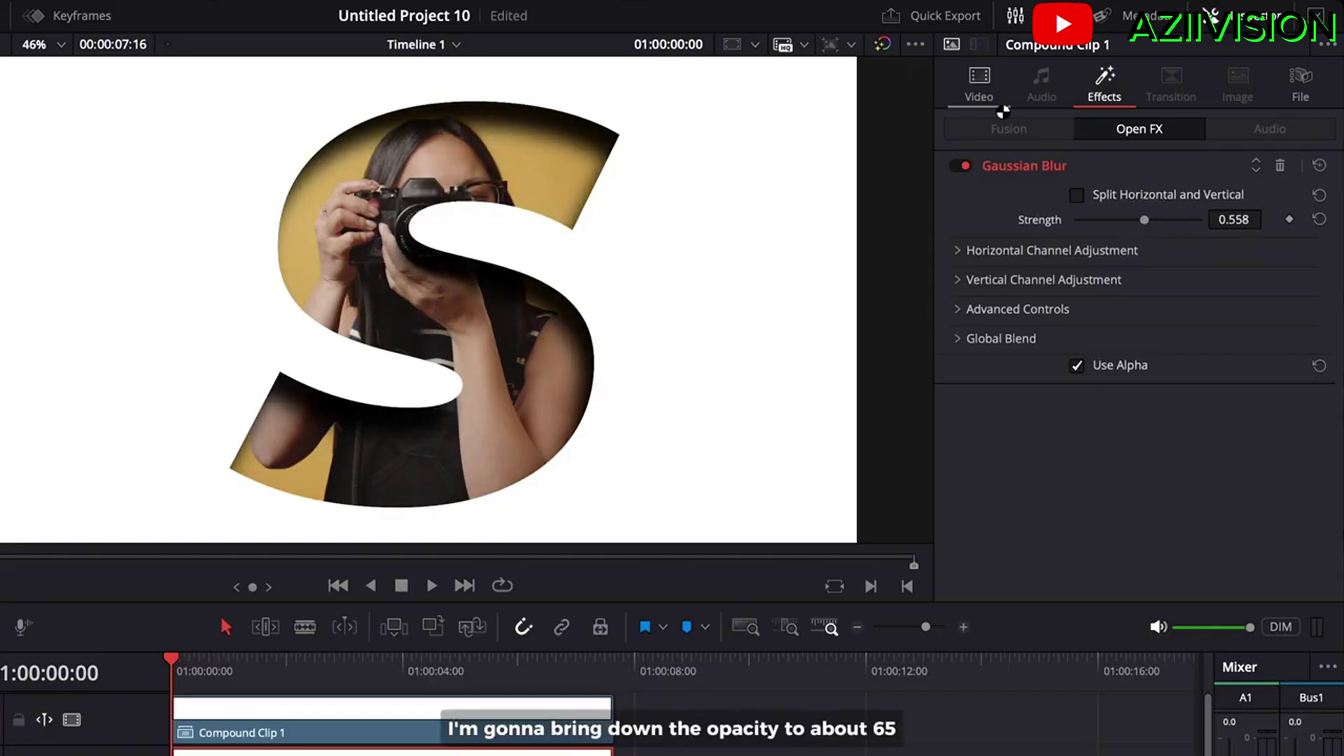
left_click(992, 98)
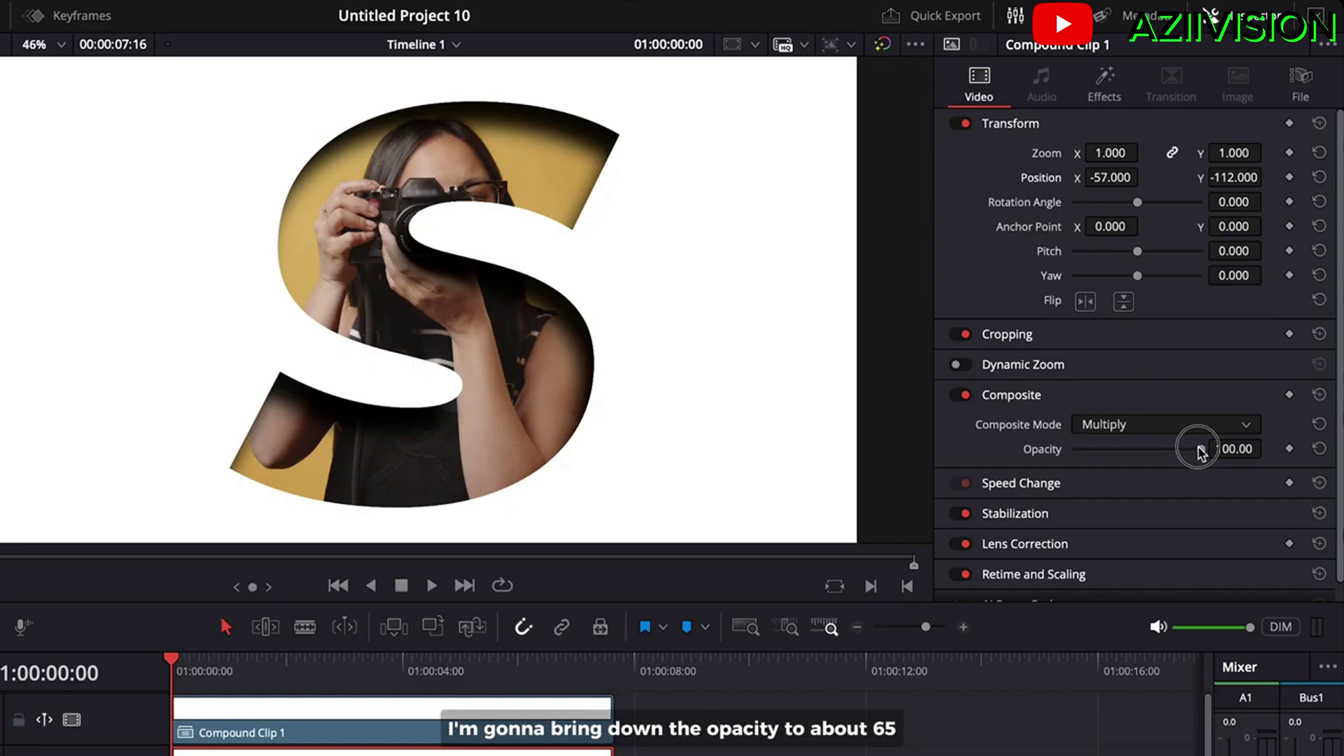
left_click_drag(1201, 451, 1158, 451)
Preview the shadow effect, then place CDK_5674.mp4 on the top track.
key("space")
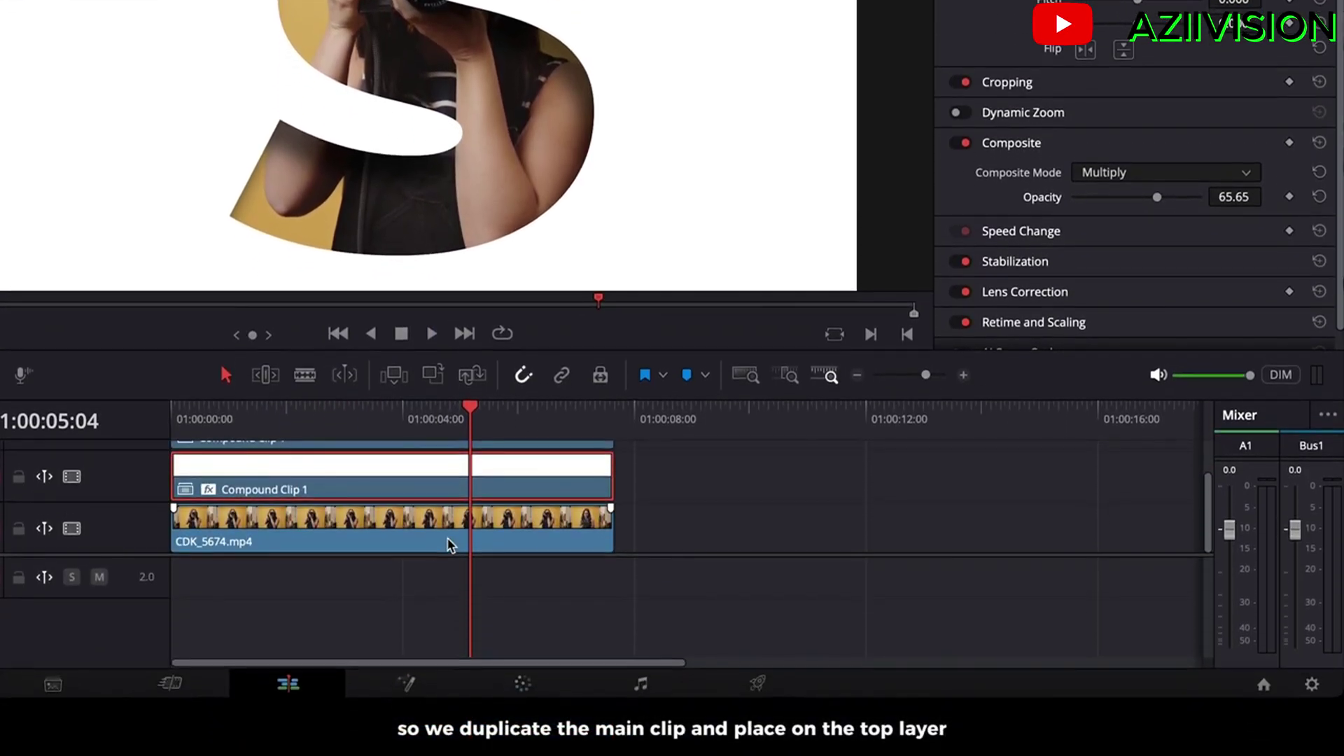
left_click(447, 545)
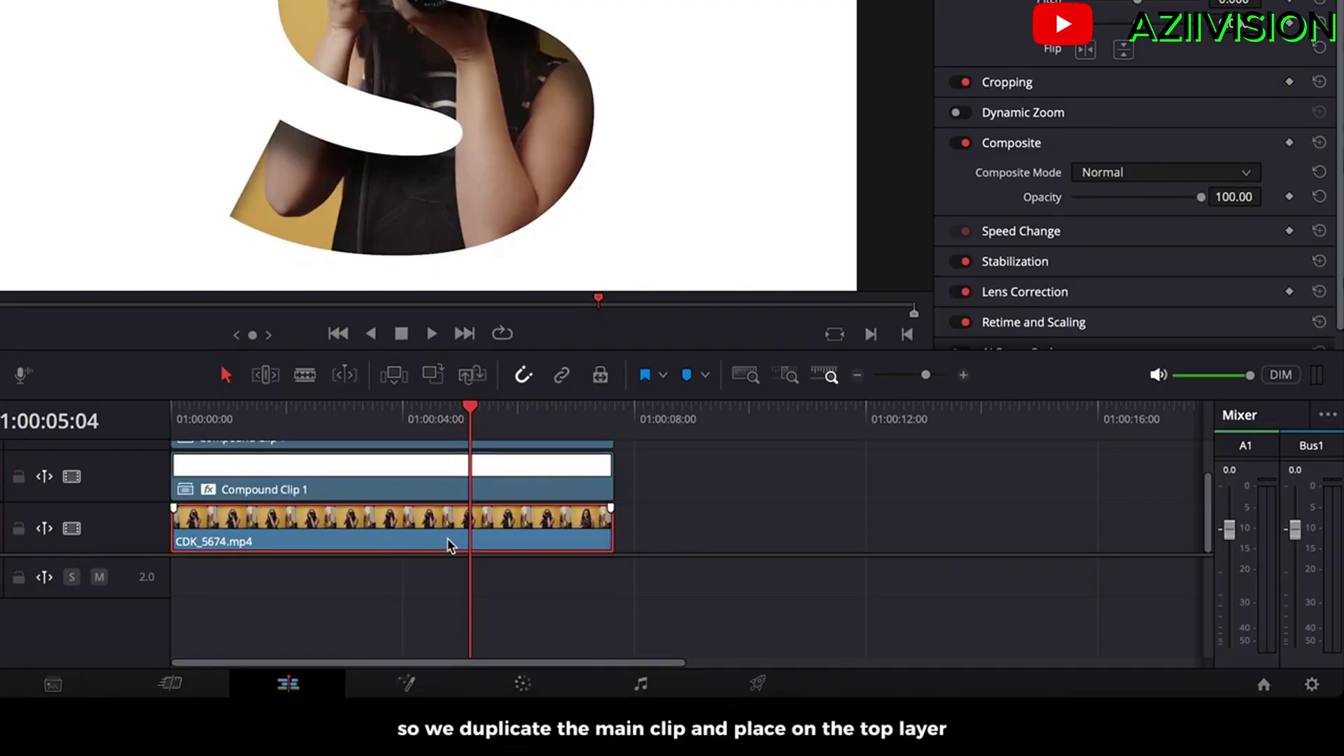
left_click_drag(437, 540, 435, 454)
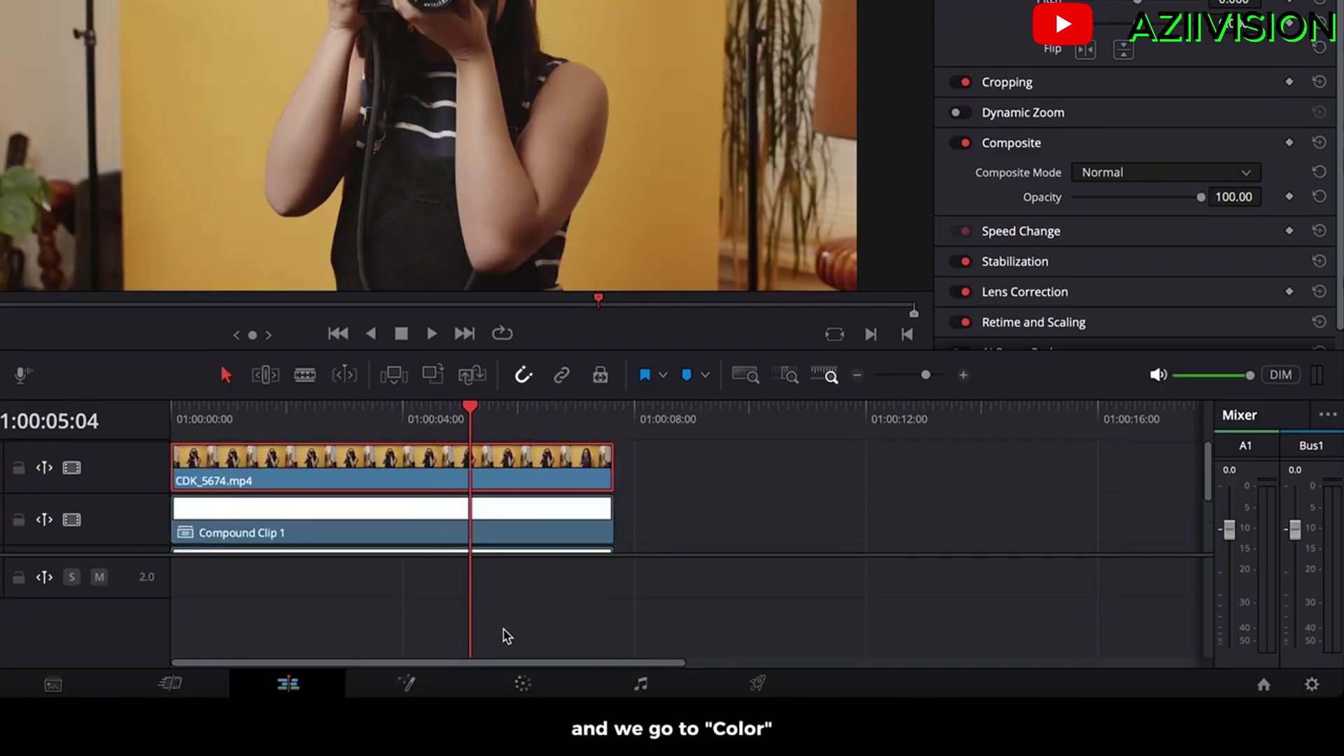
Draw a pen mask around the woman's head on the Color page.
left_click(525, 686)
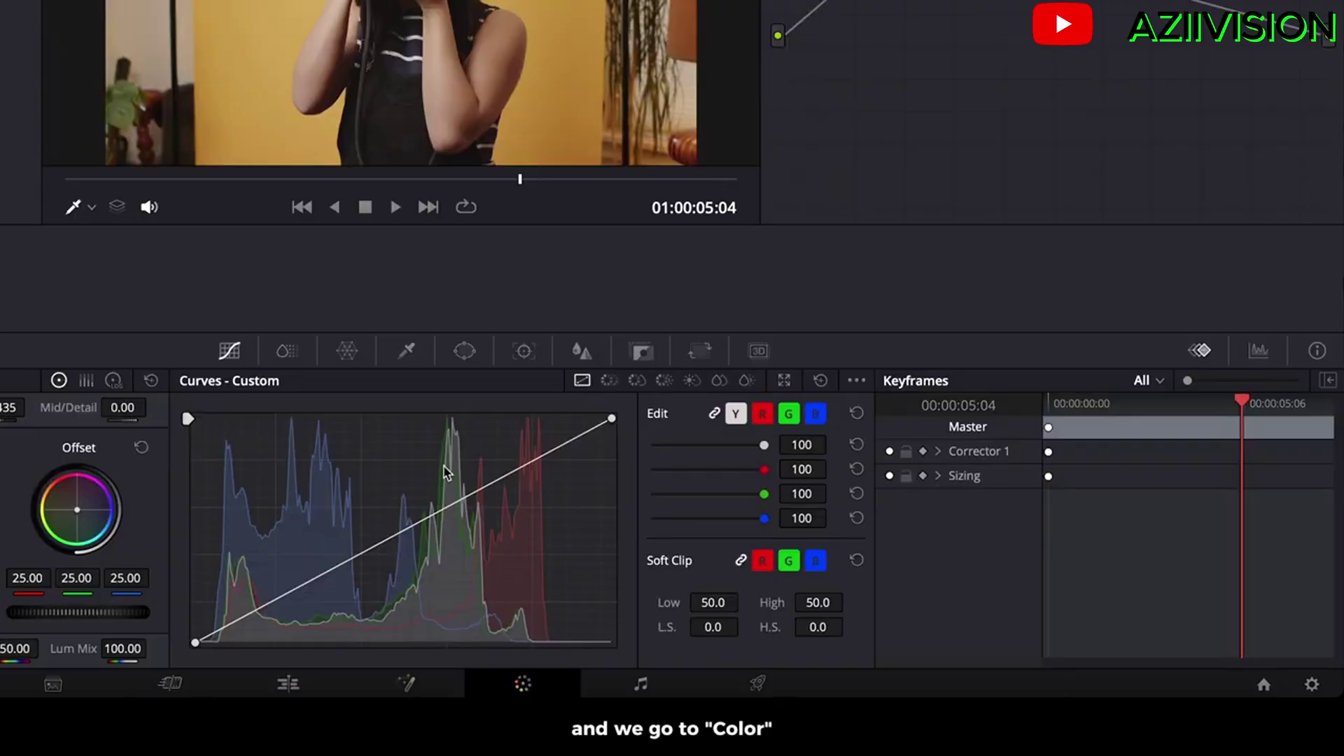
left_click(465, 352)
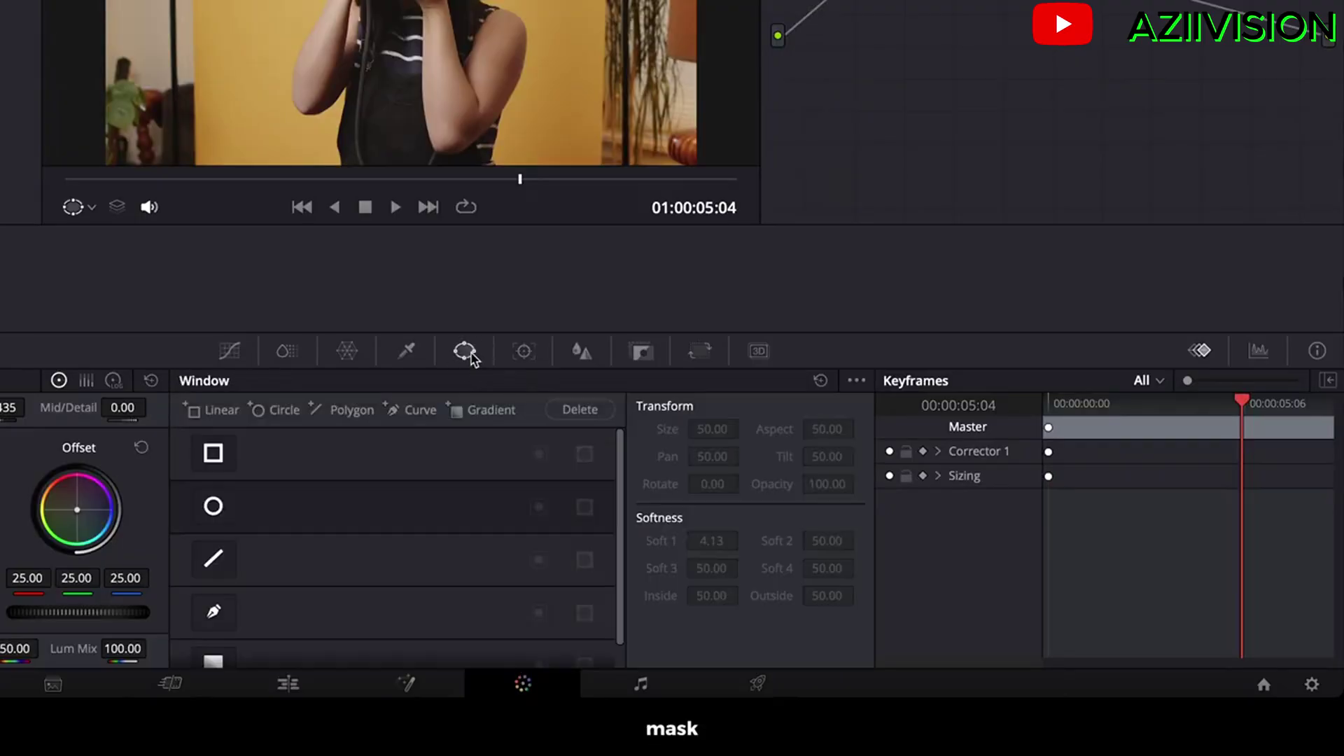
left_click(227, 610)
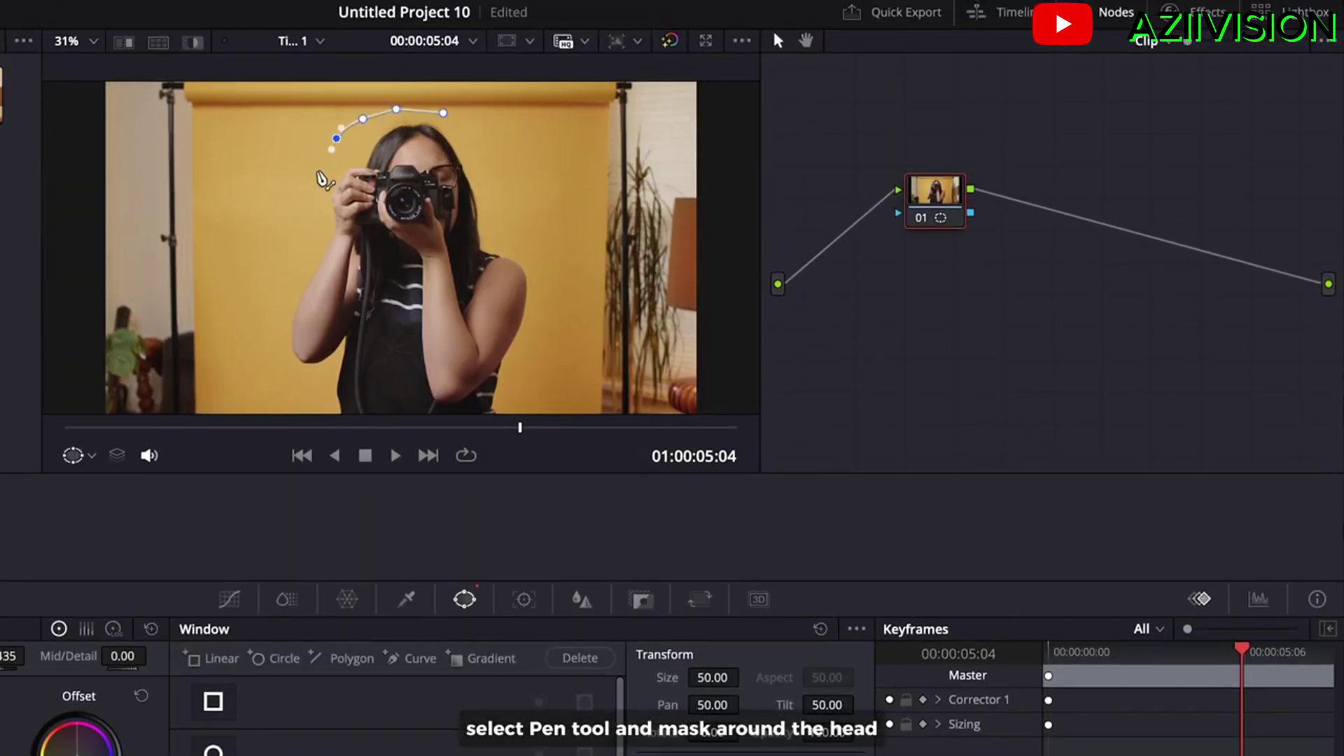
left_click(535, 207)
left_click(504, 154)
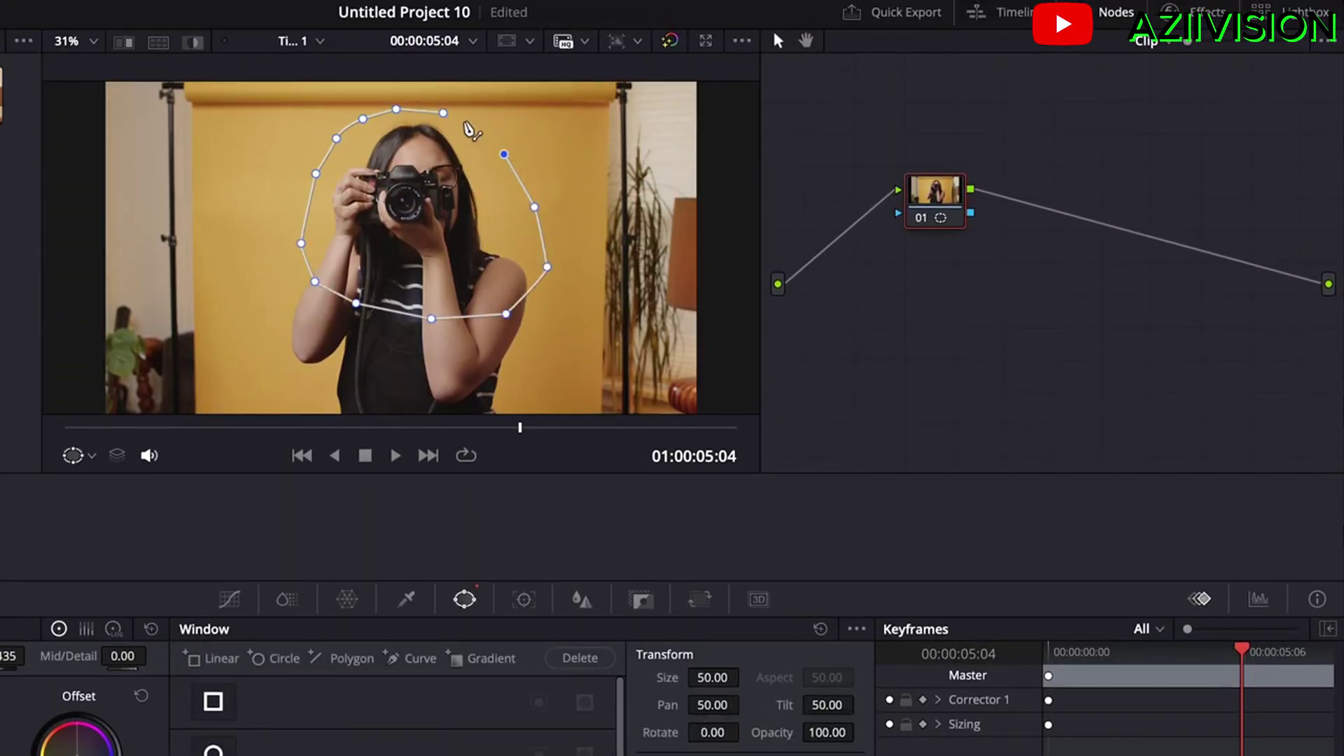
left_click(459, 119)
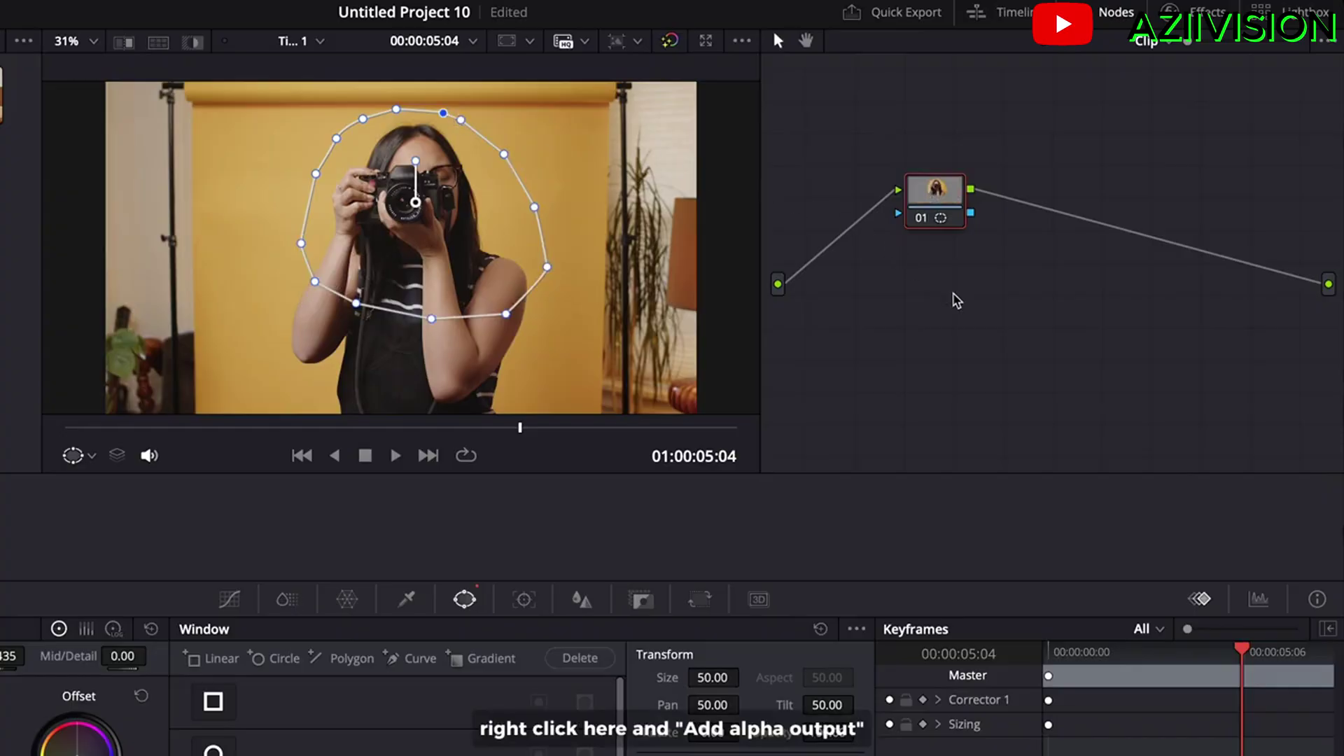
Add an alpha output to the node graph and connect the node's alpha to it.
right_click(1005, 340)
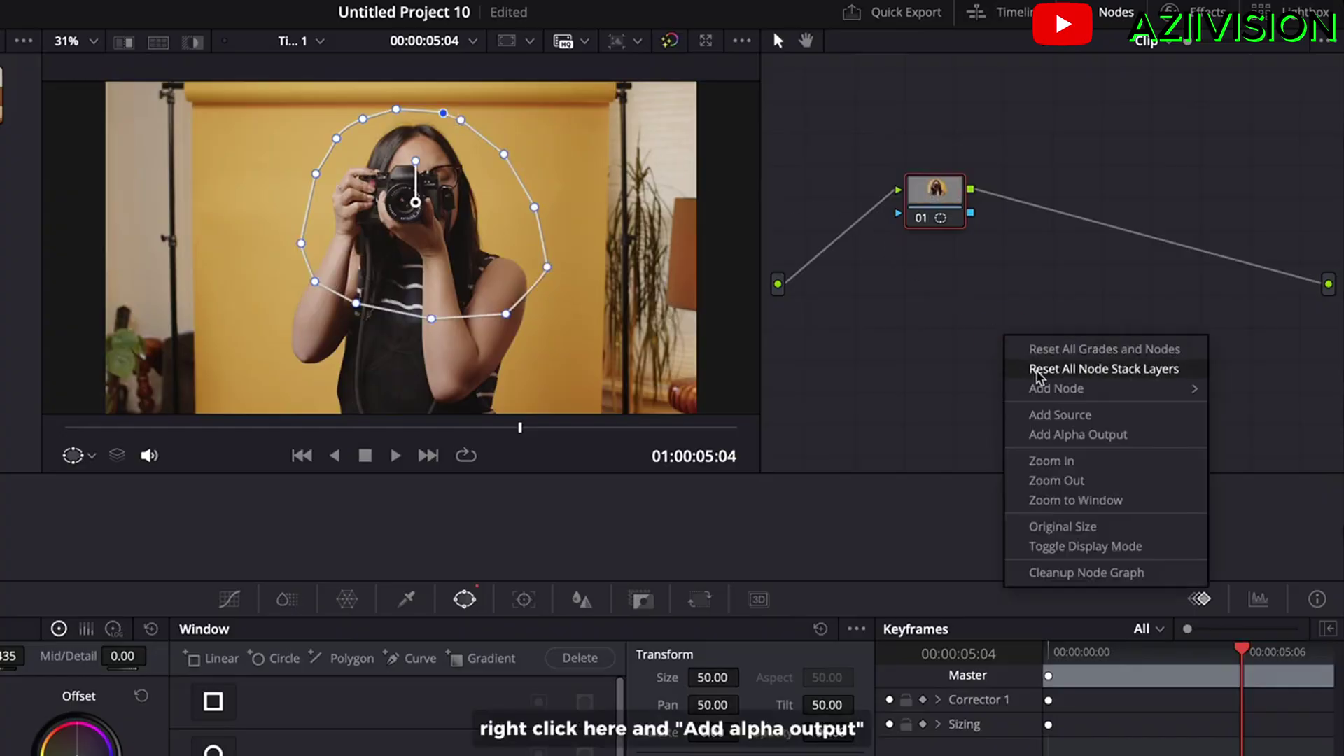
left_click(1058, 434)
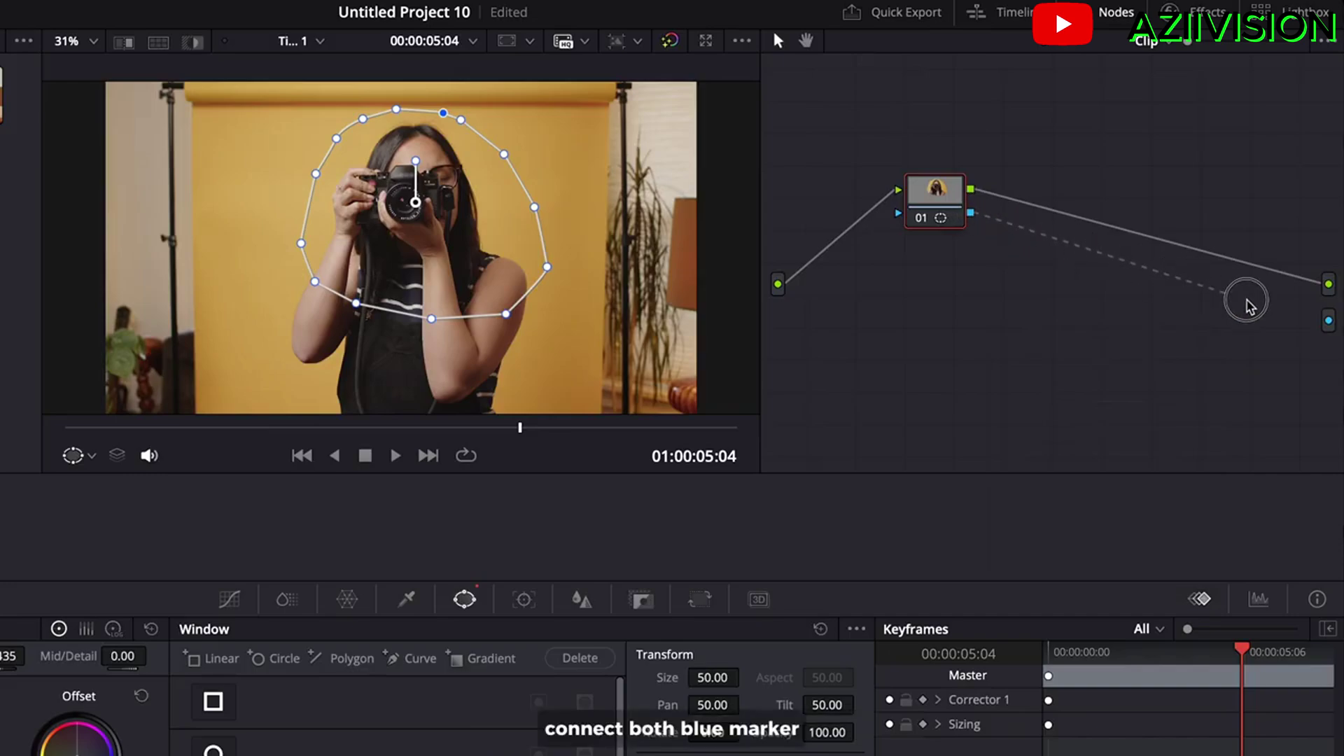
left_click_drag(1329, 324, 1331, 327)
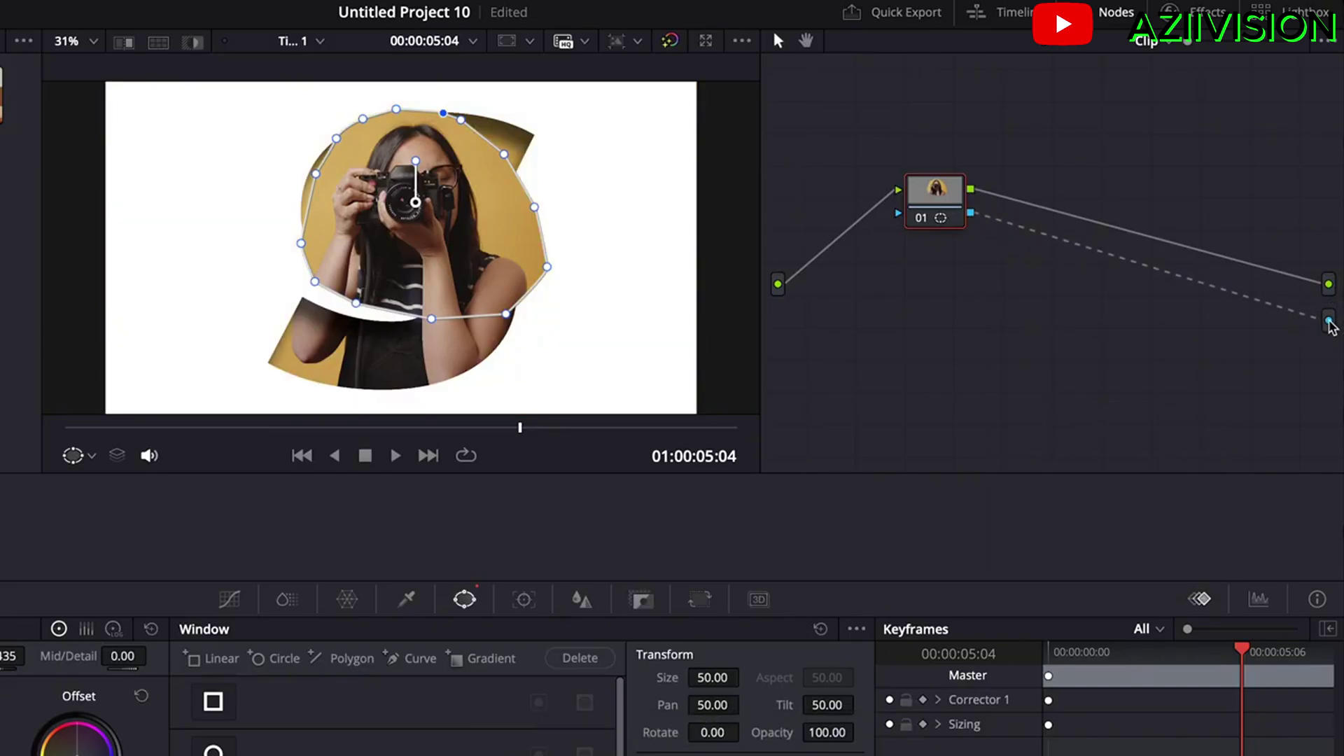
Reshape the mask to fit the S and reduce its edge softness.
mouse_move(523, 220)
left_mouse_down()
mouse_move(510, 179)
mouse_move(526, 165)
left_mouse_up()
scroll(489, 291, "up", 2)
scroll(488, 291, "up", 2)
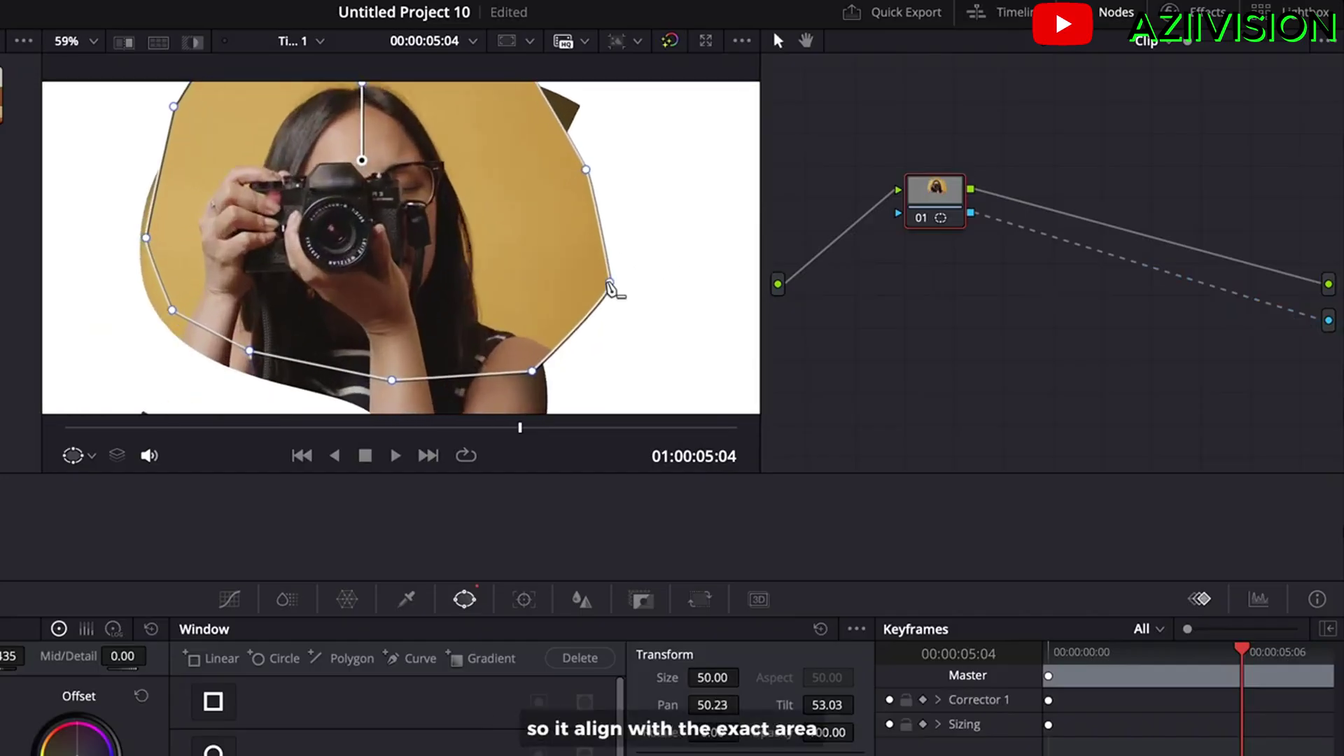
left_click_drag(608, 294, 487, 311)
scroll(522, 290, "down", 1)
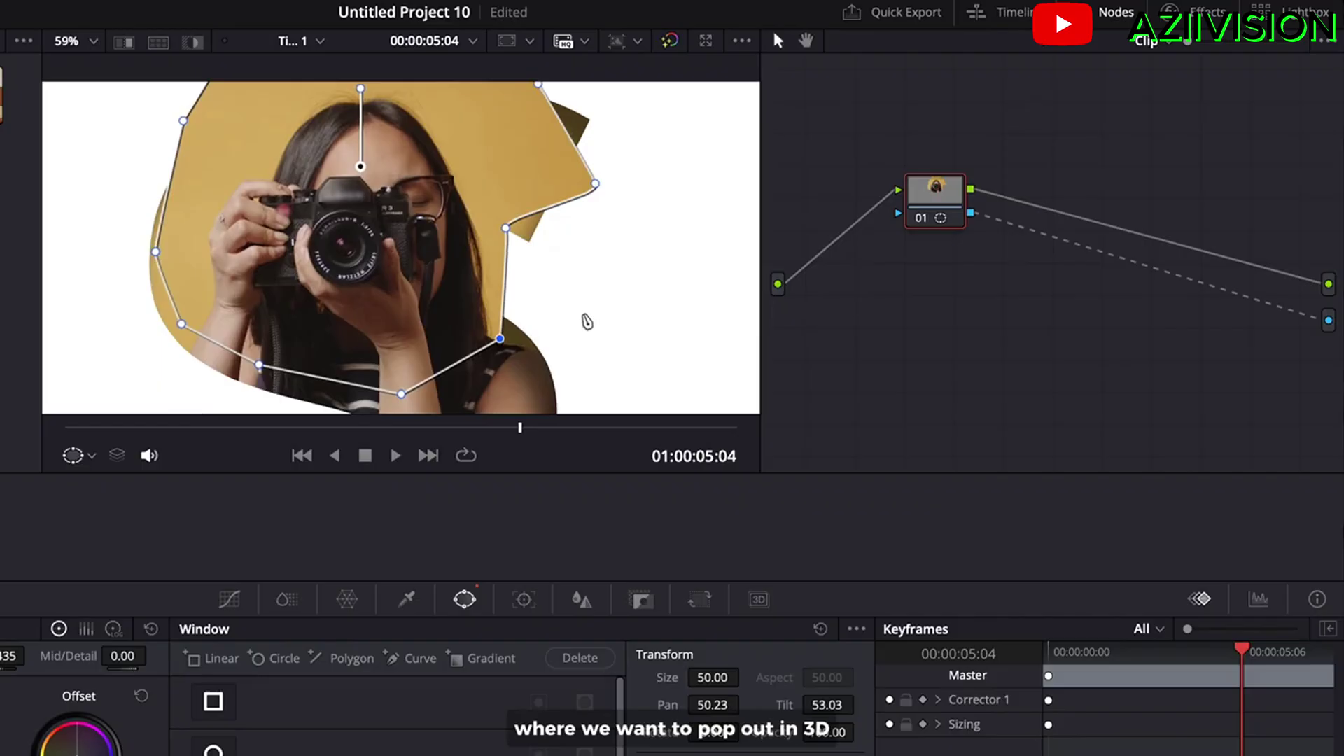
left_click_drag(557, 247, 538, 270)
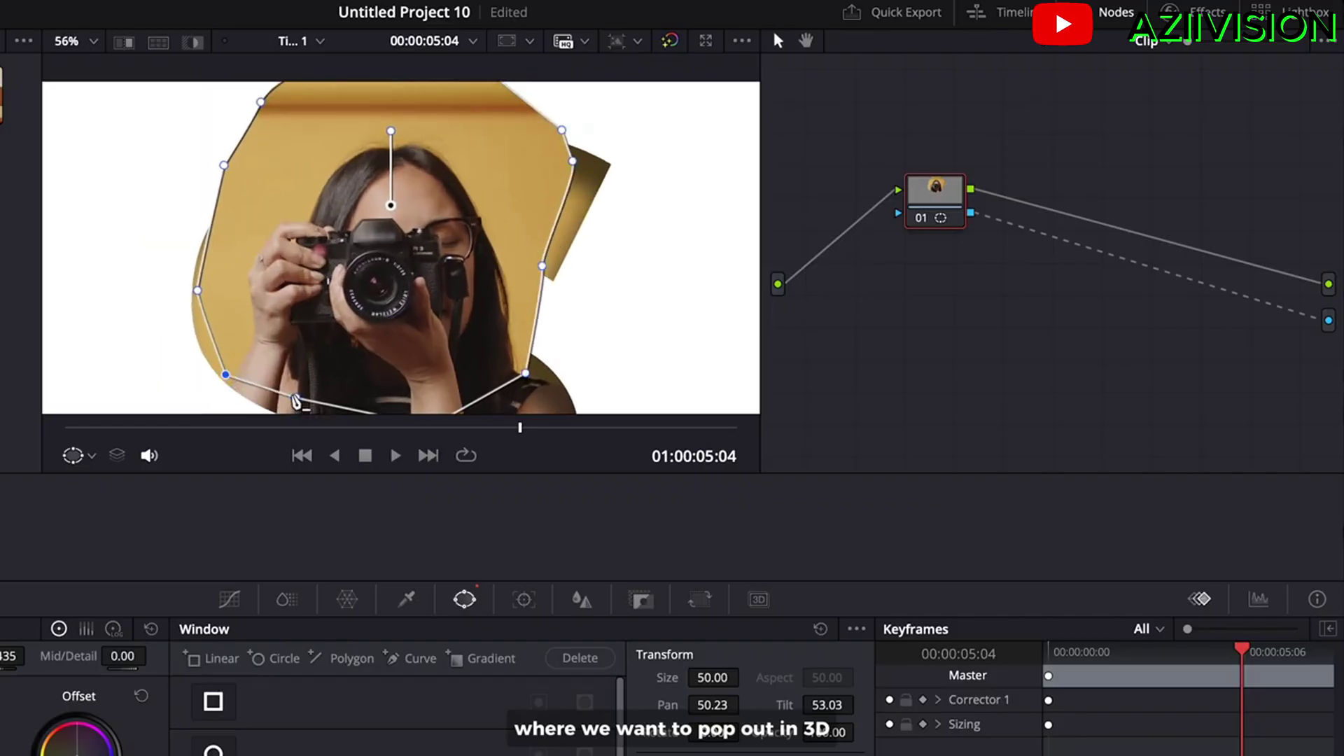
left_click_drag(209, 298, 248, 288)
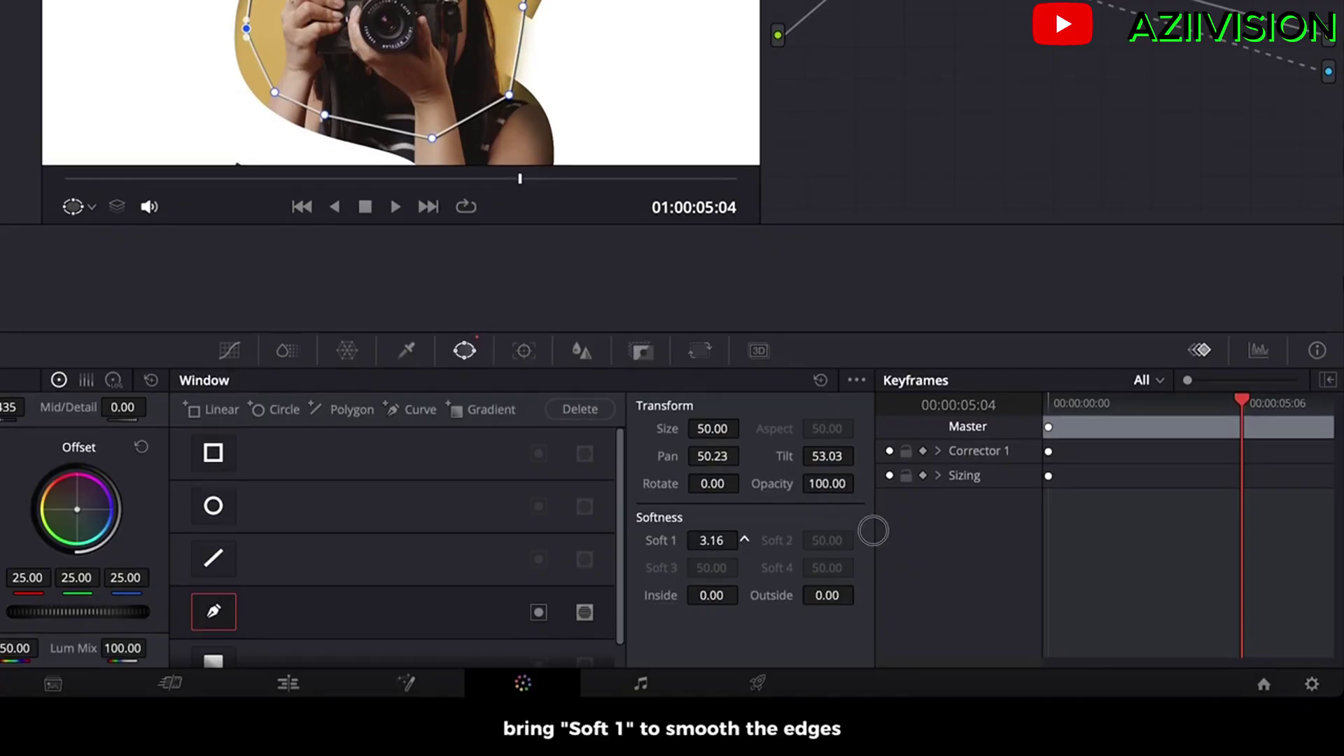
left_click_drag(873, 531, 845, 531)
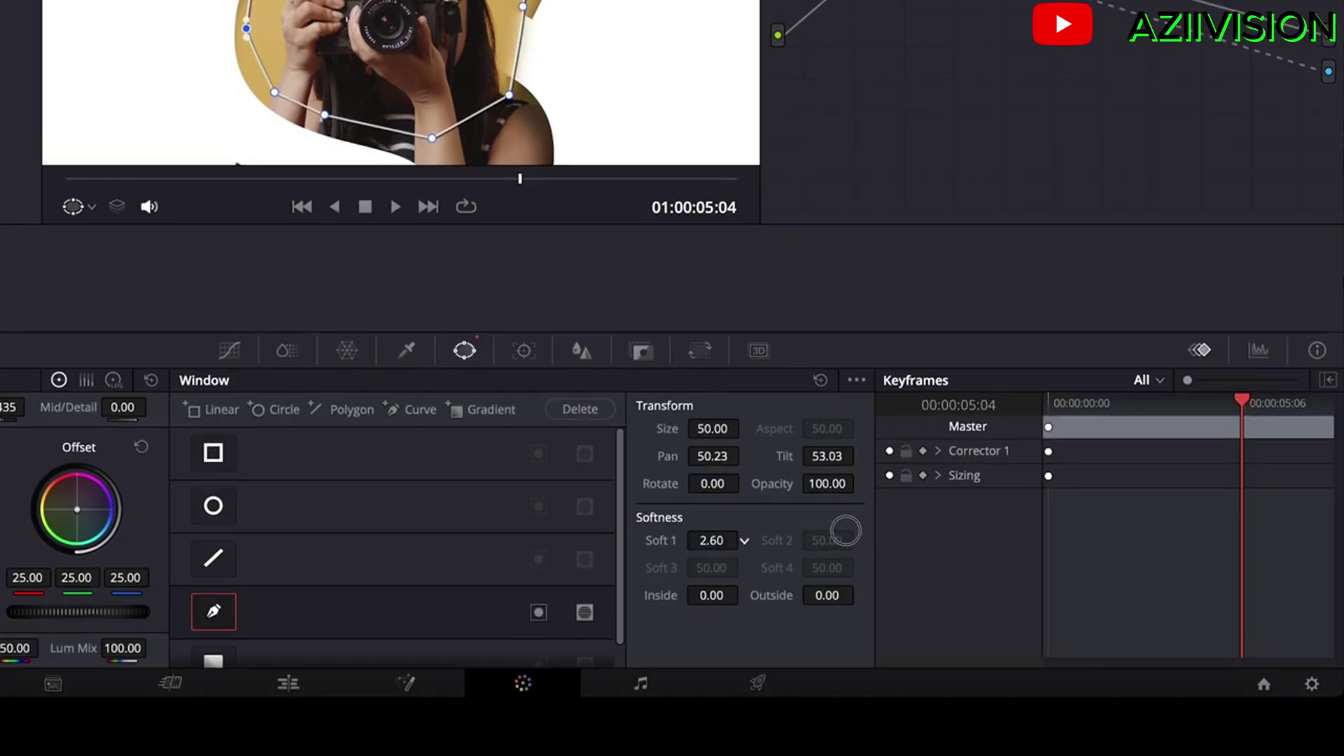
Turn the masked video clip into Compound Clip 2 on the Edit page.
left_click(300, 684)
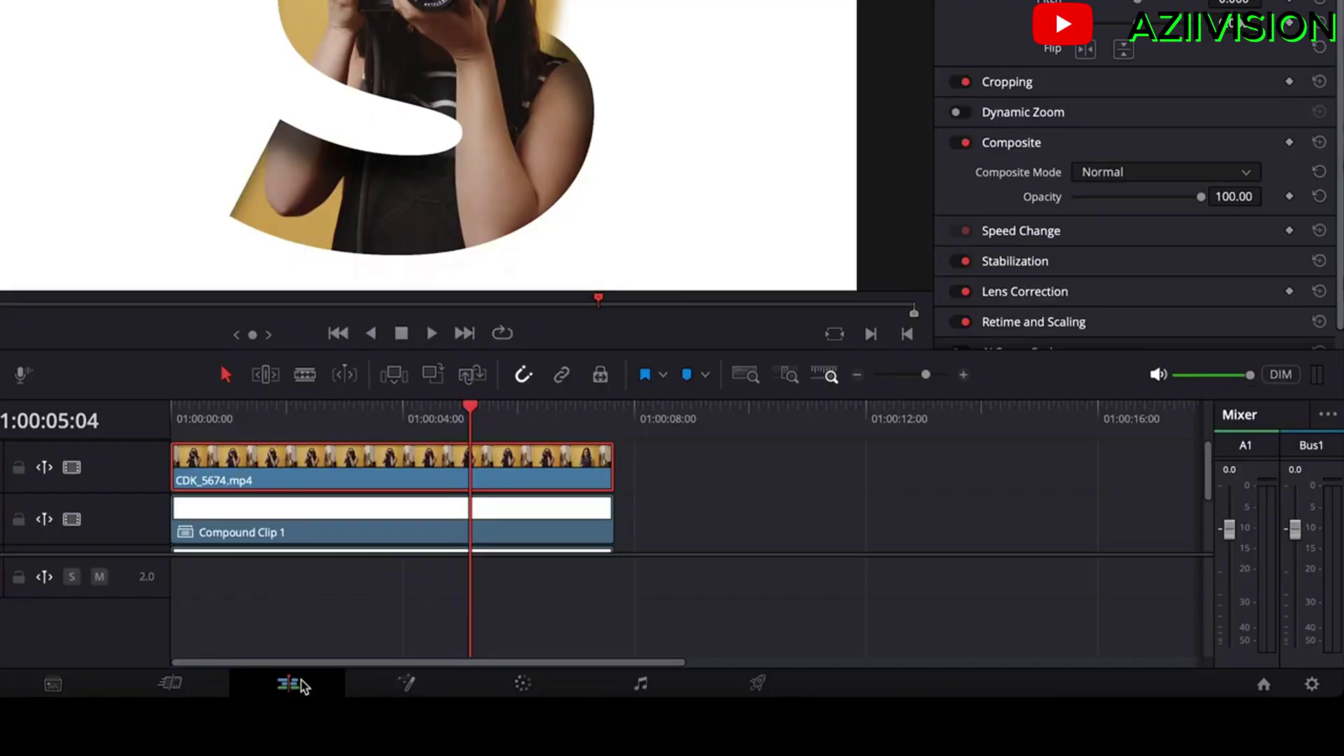
right_click(323, 460)
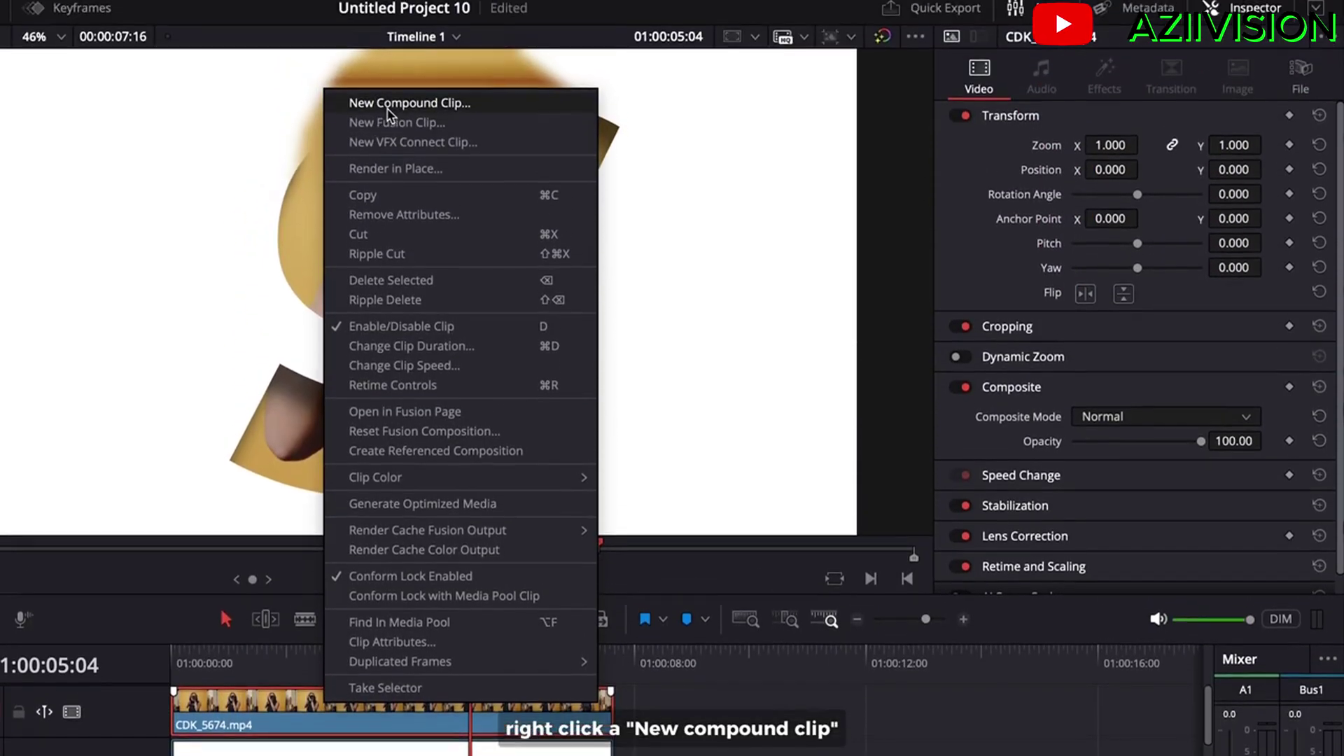
left_click(387, 105)
left_click(540, 556)
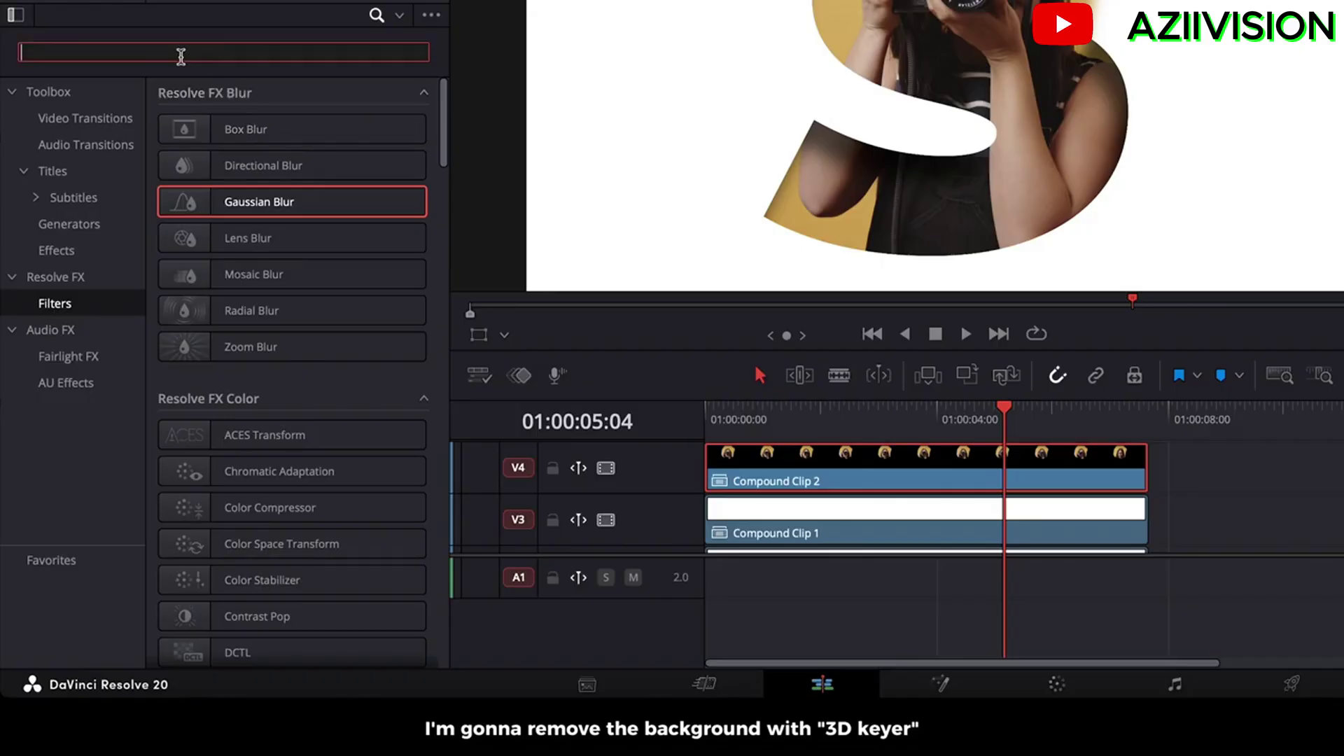
type("3d keyer")
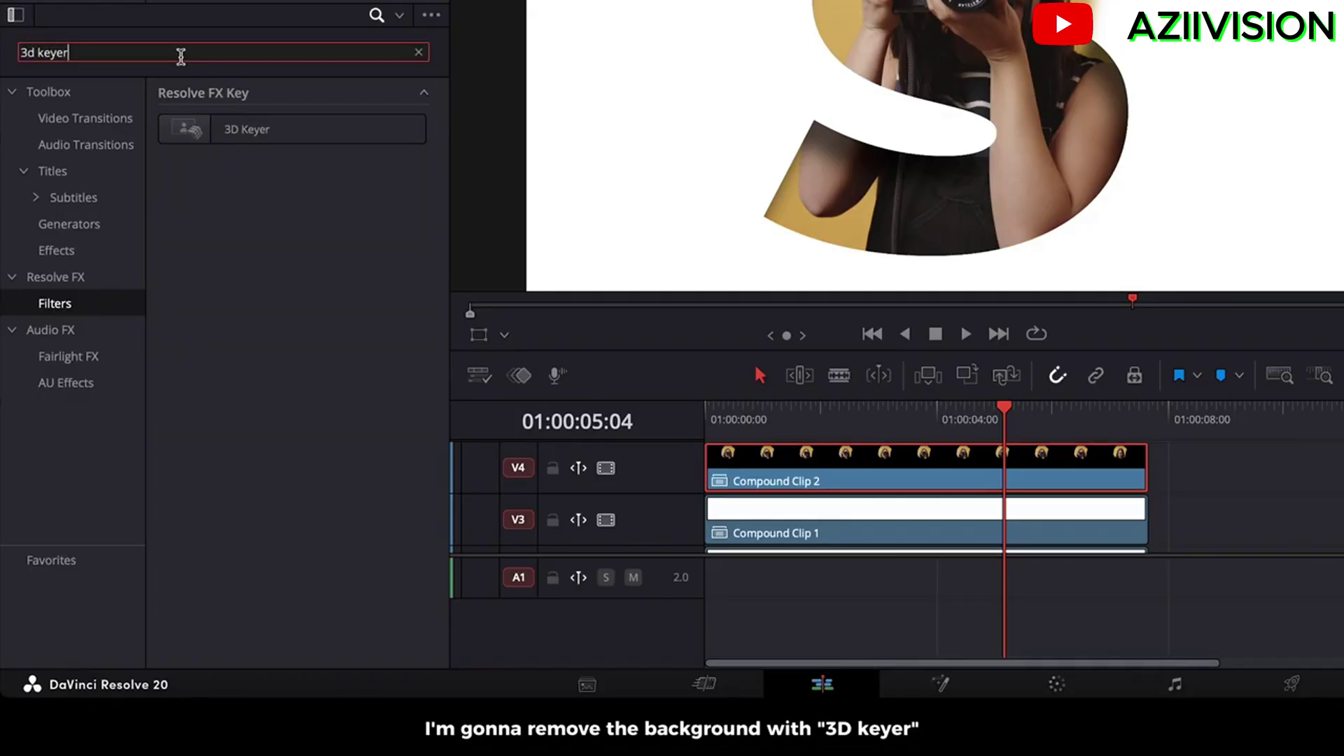
Apply 3D Keyer to Compound Clip 2 and sample the yellow backdrop using the Open FX overlay.
left_click_drag(226, 128, 898, 467)
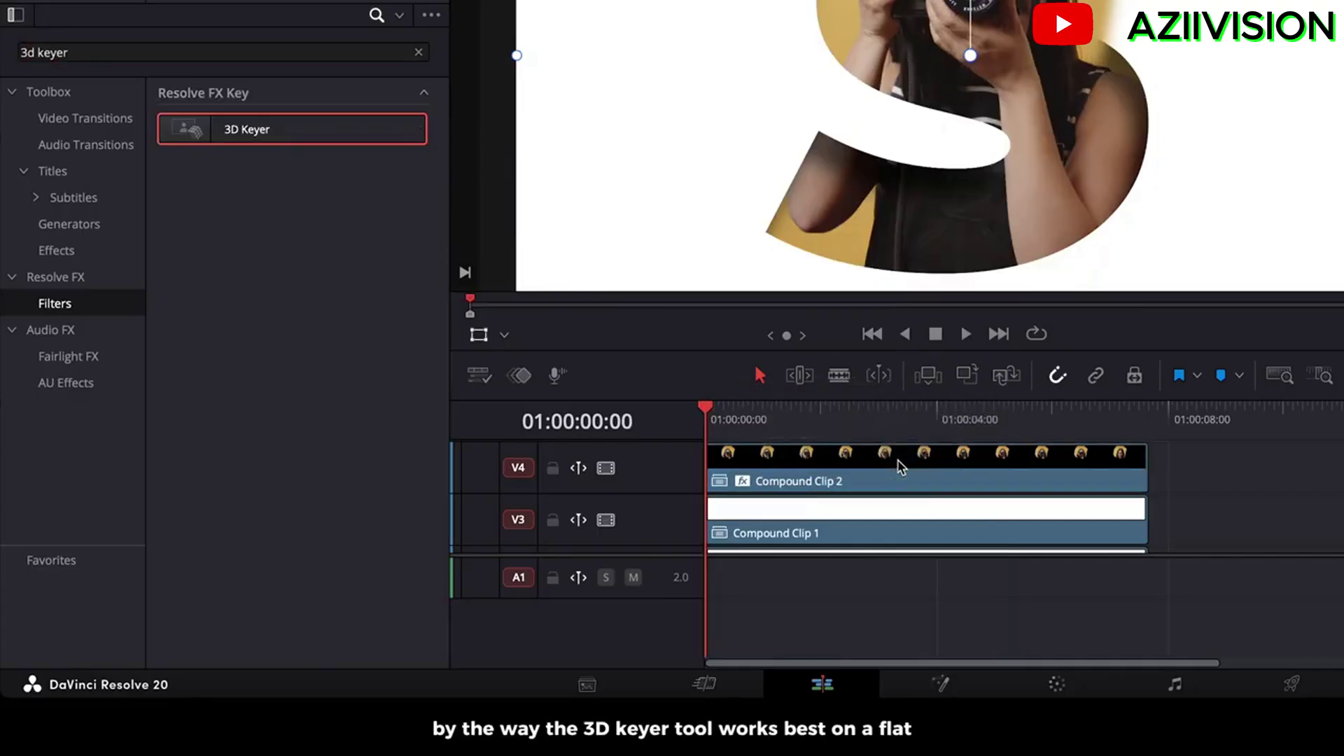
left_click(504, 334)
left_click(525, 441)
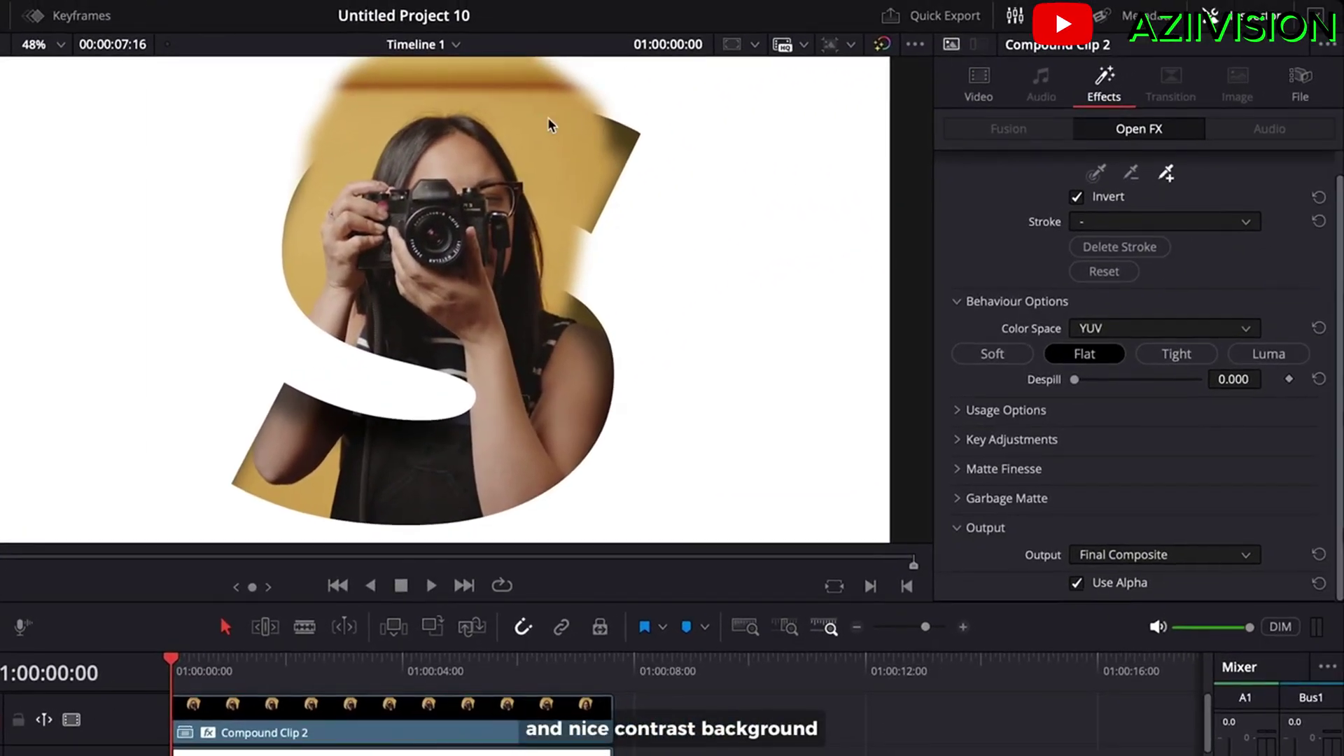
mouse_move(546, 142)
left_mouse_down()
mouse_move(343, 133)
mouse_move(508, 106)
left_mouse_up()
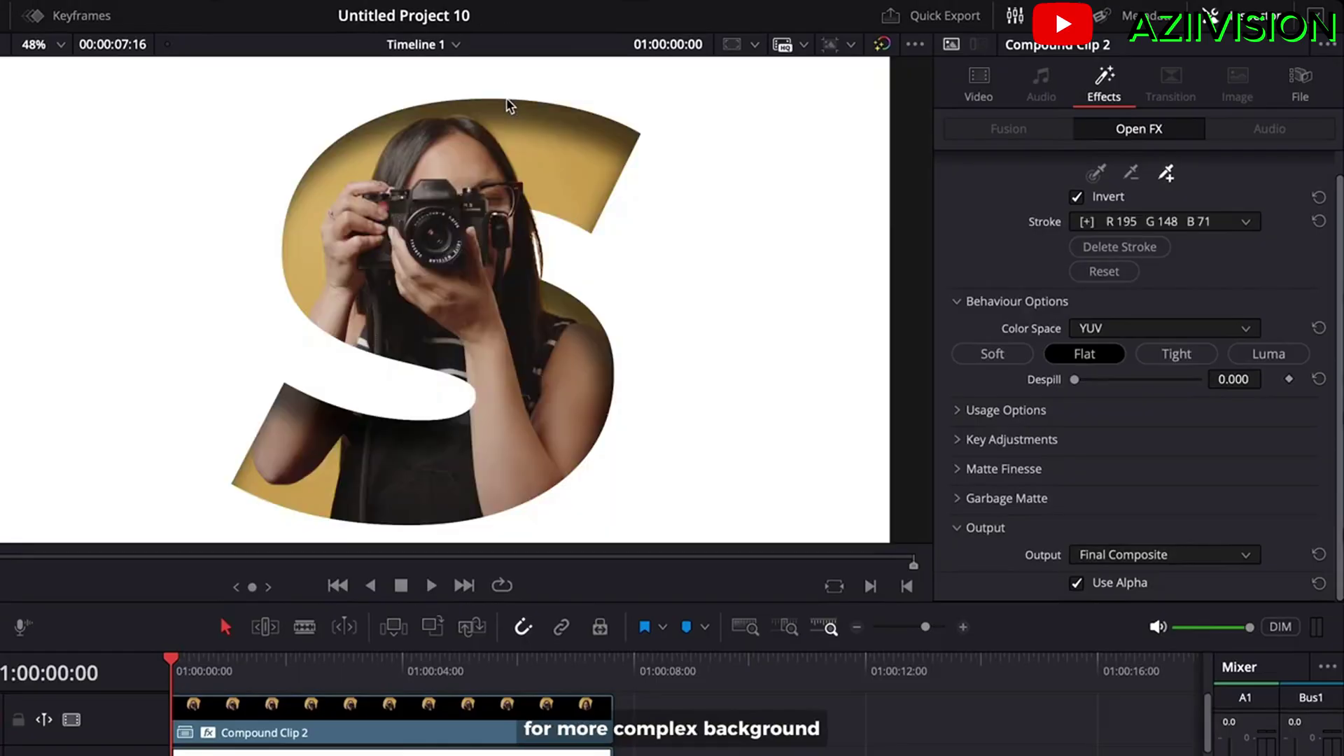
scroll(508, 105, "up", 3)
left_click(970, 439)
scroll(1130, 427, "down", 2)
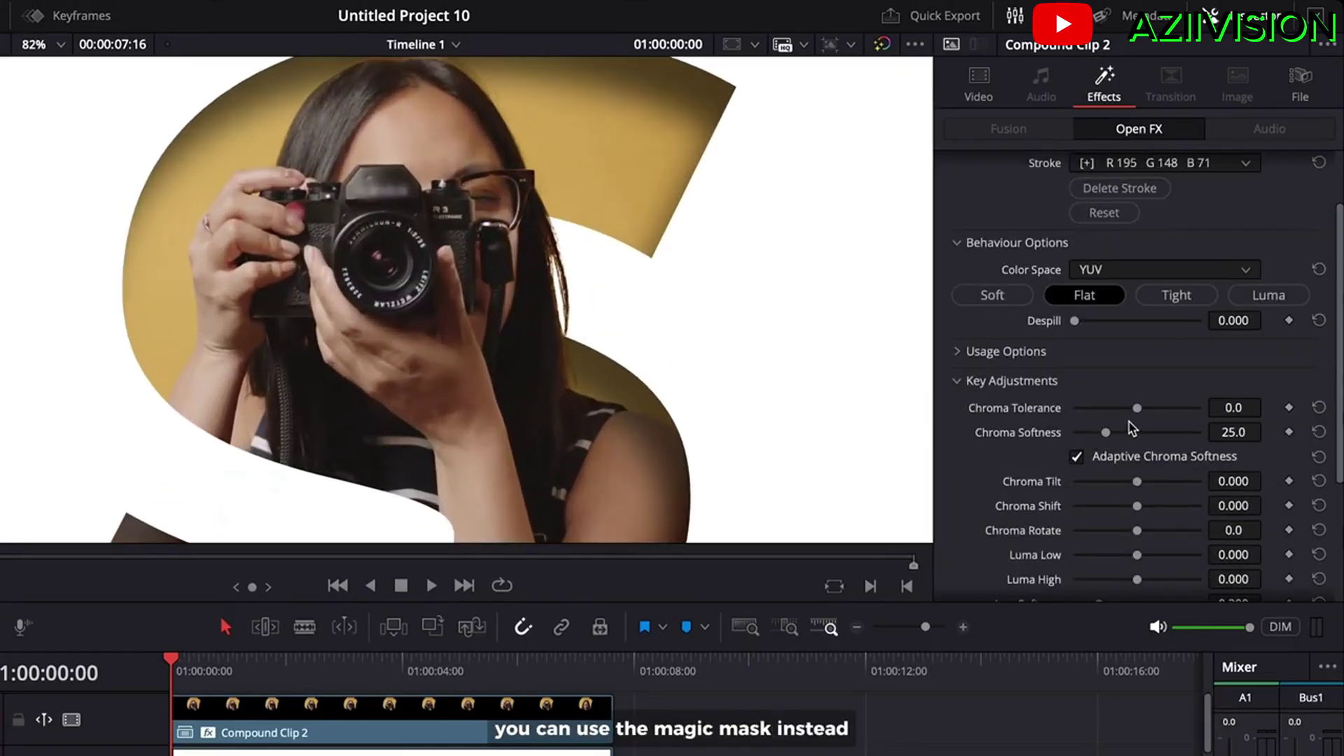
scroll(476, 383, "down", 3)
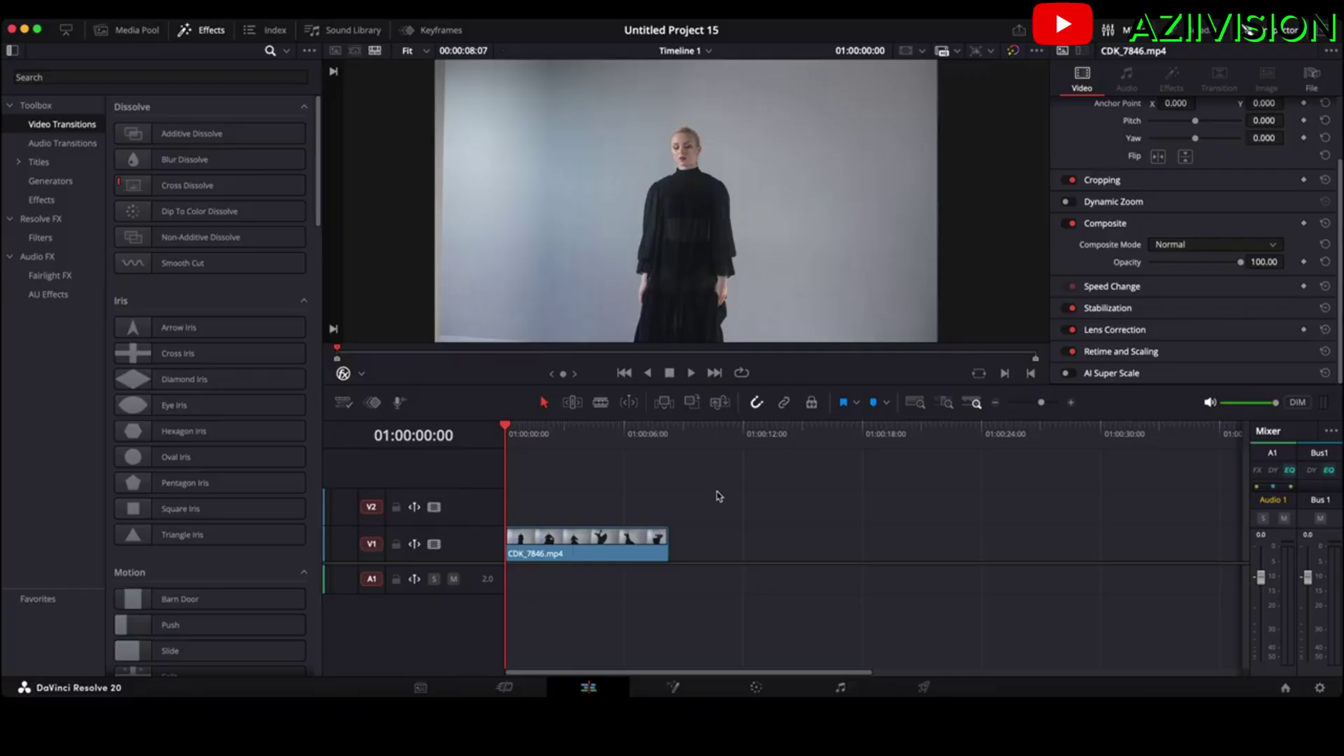
Add an ARTS text title on V2 in Bebas Neue, size 833, and adjust Position Y.
left_click(74, 165)
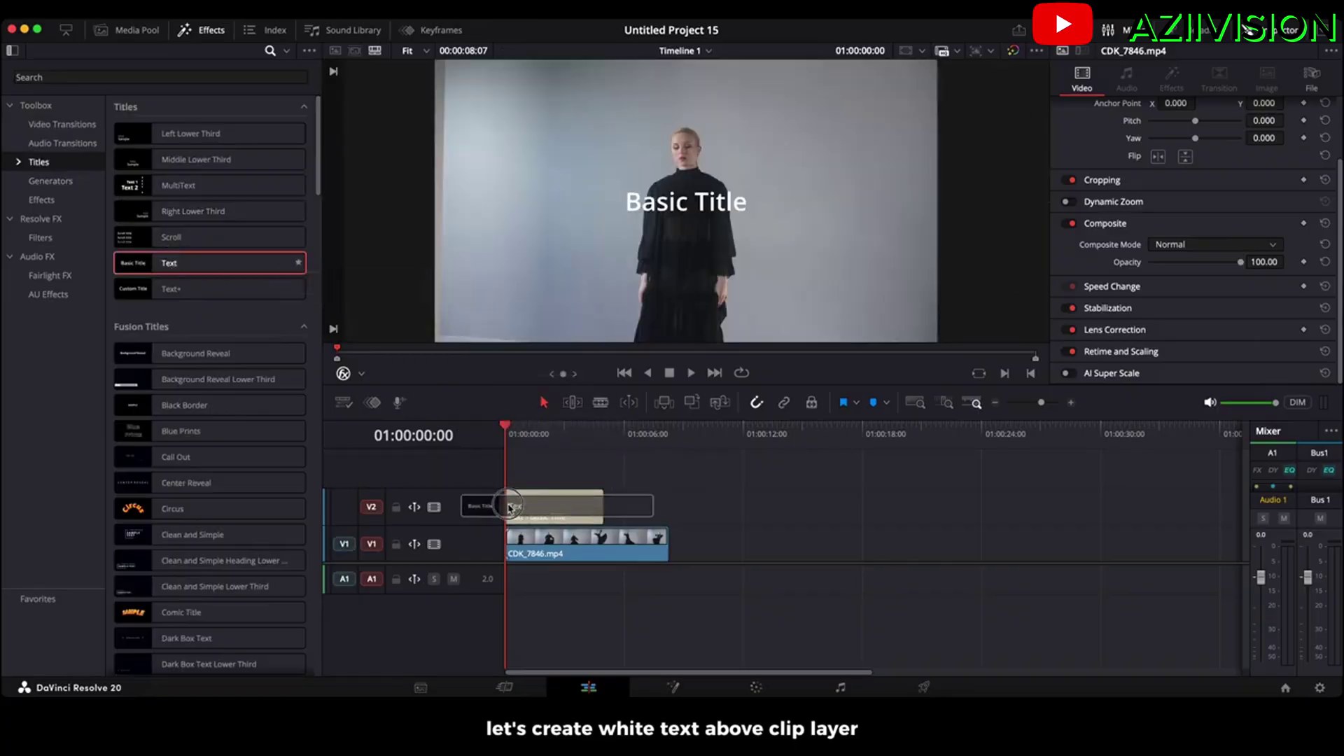
mouse_move(168, 262)
left_mouse_down()
mouse_move(604, 509)
mouse_move(667, 510)
left_mouse_up()
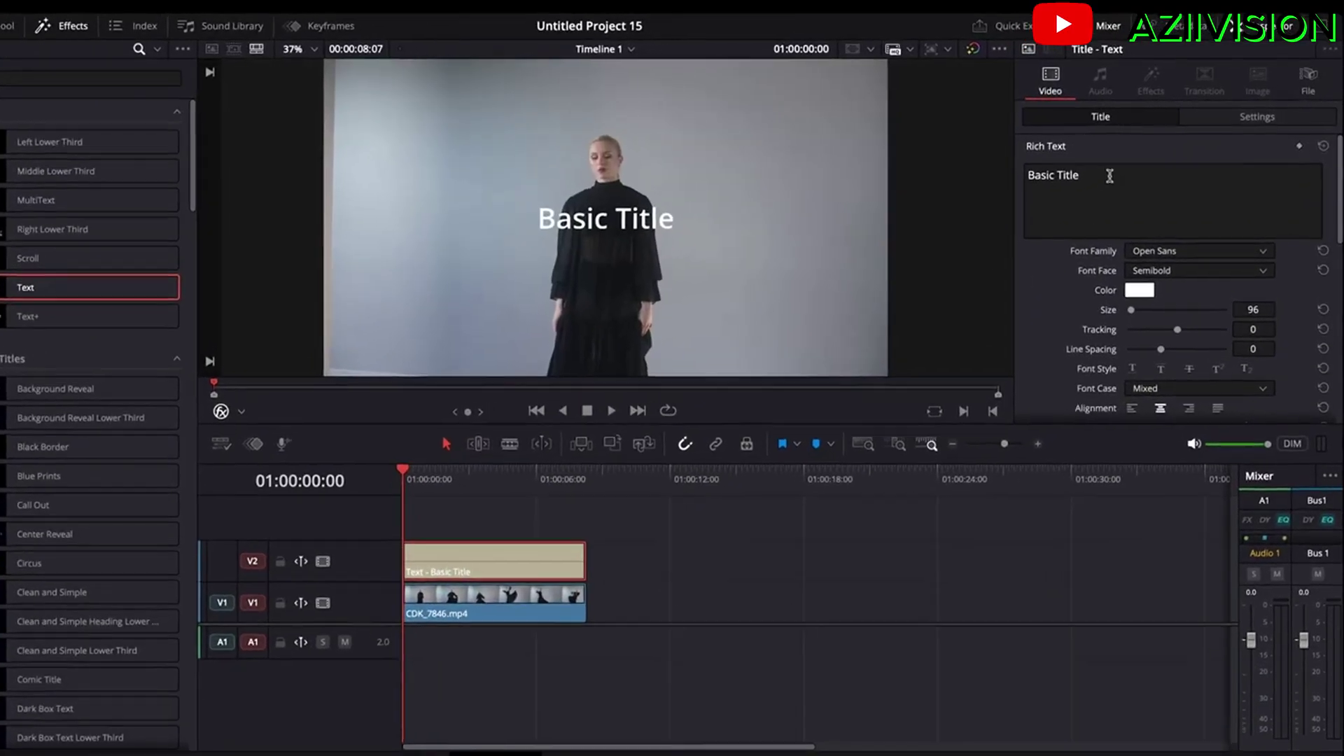
triple_click(1055, 163)
type("ARTS")
left_click(1131, 276)
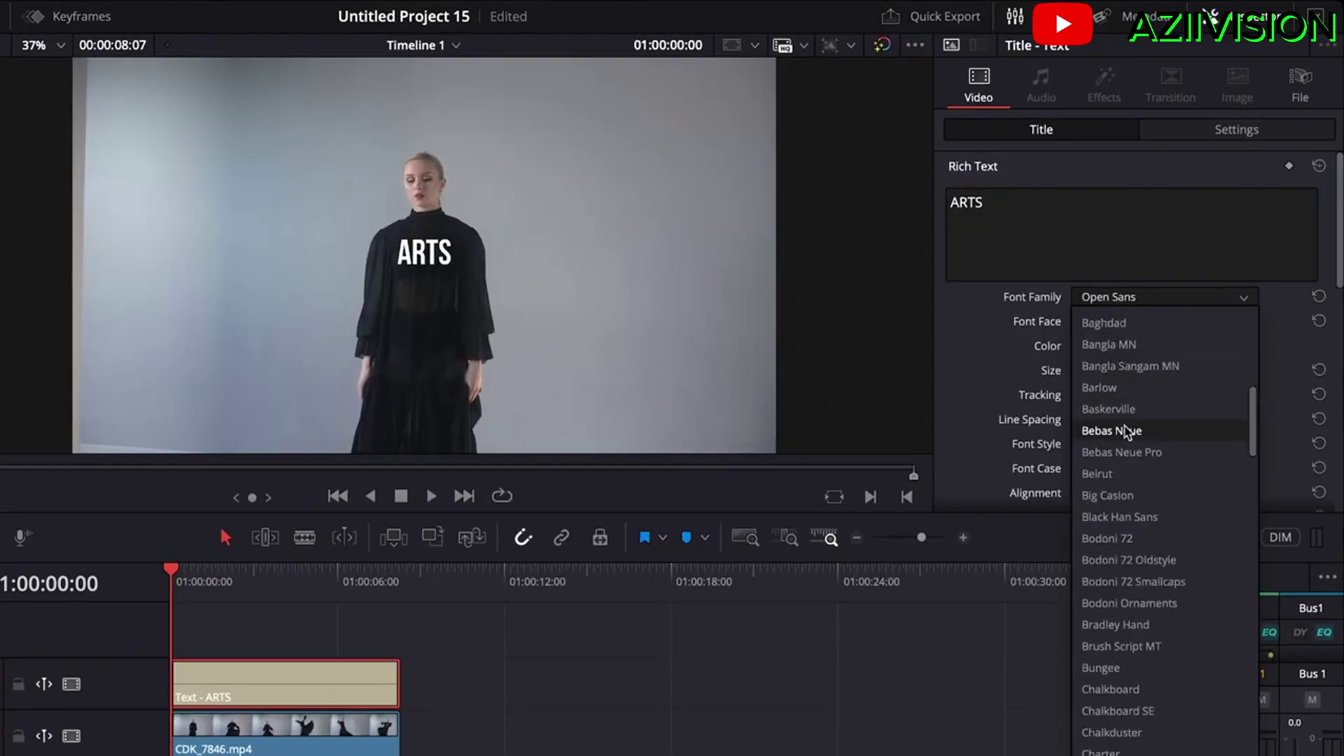
left_click(1065, 396)
left_click_drag(1092, 374, 1100, 371)
scroll(1039, 357, "down", 3)
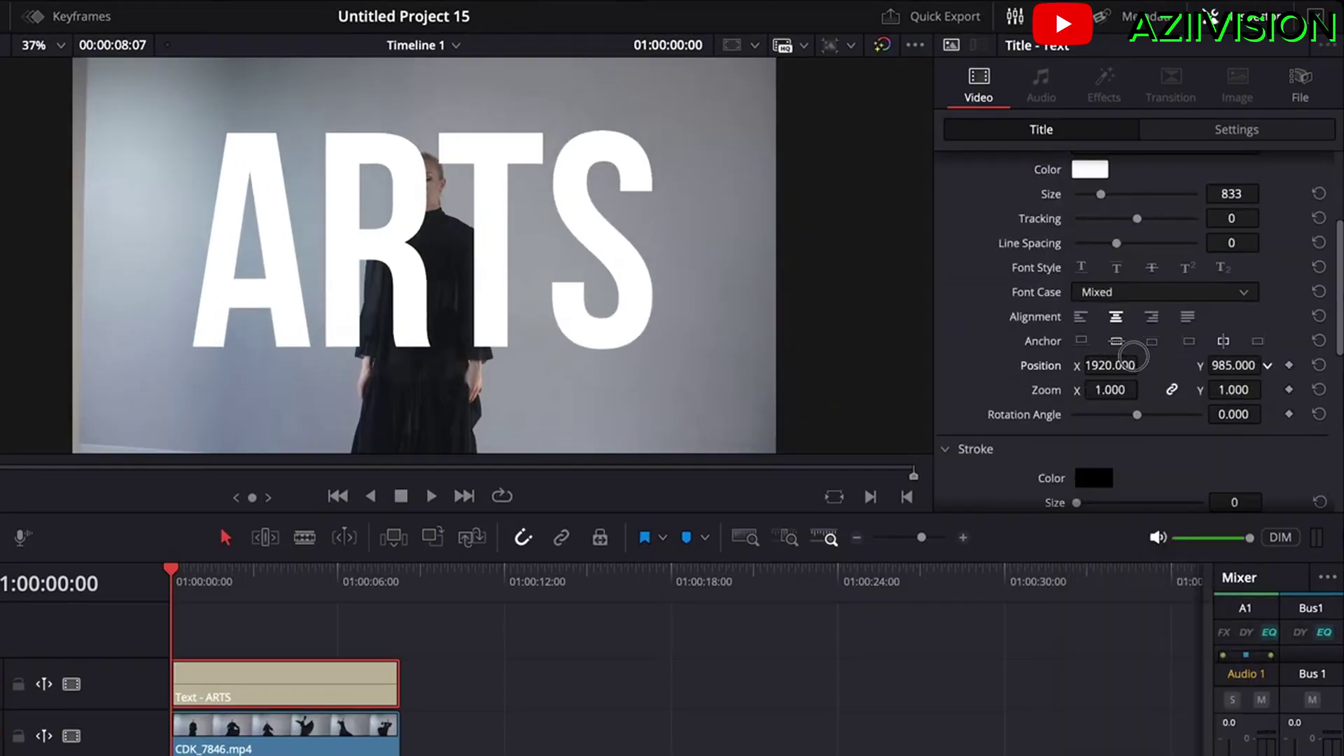
left_click_drag(1229, 368, 1266, 364)
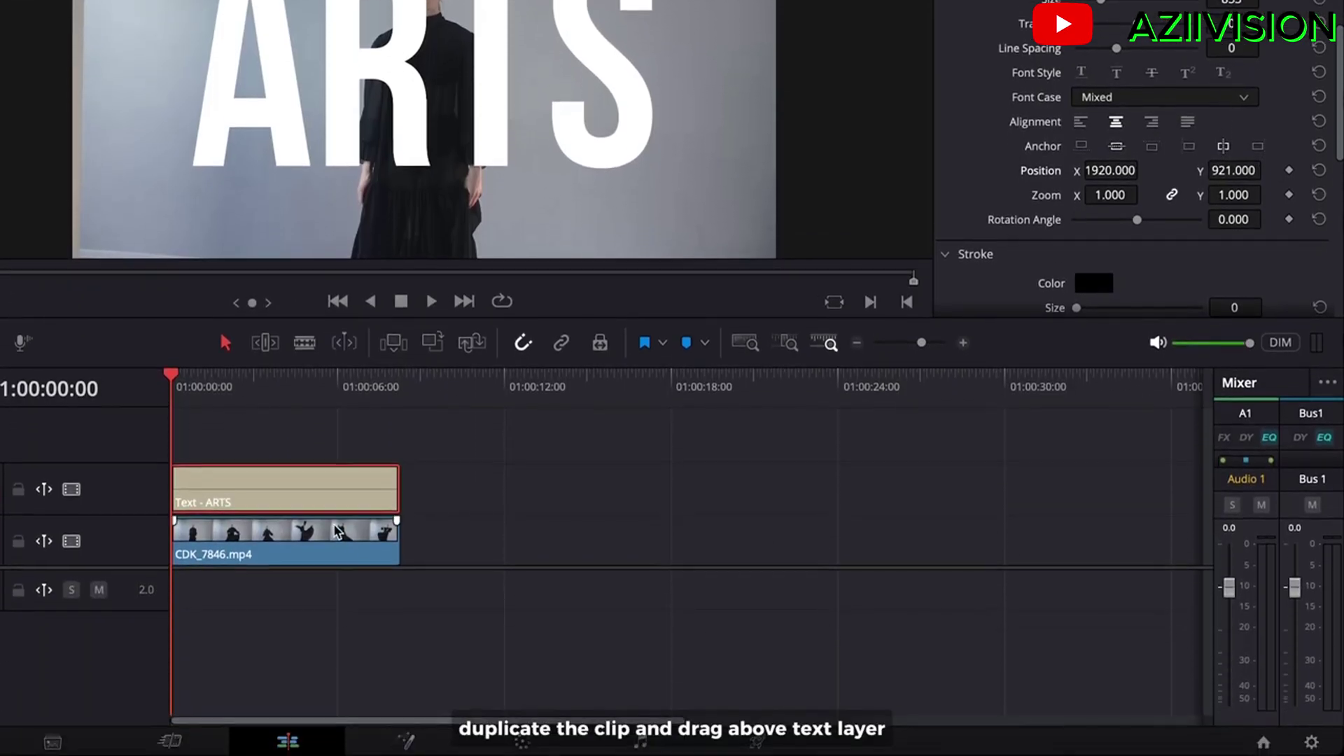
Duplicate the dancer clip to V3 and key out its grey backdrop with 3D Keyer.
left_click(337, 533)
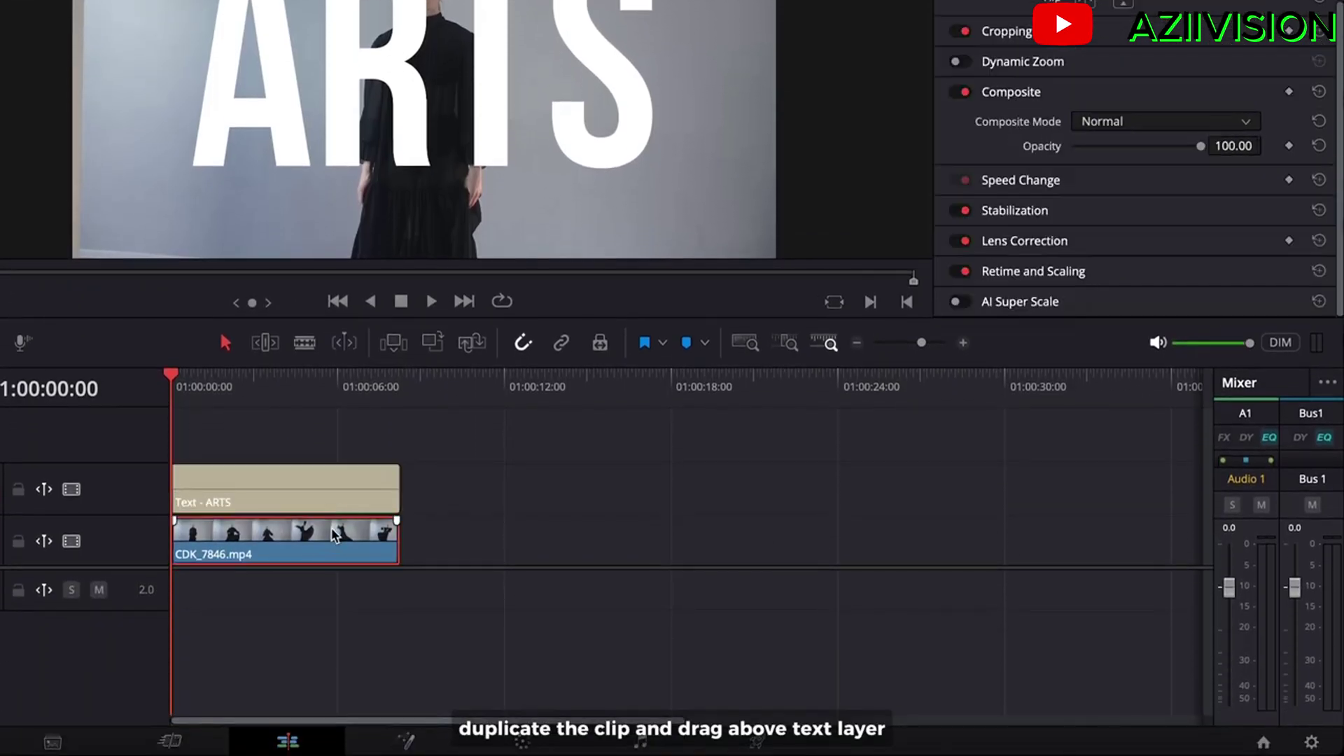
left_click_drag(329, 530, 315, 444, "alt")
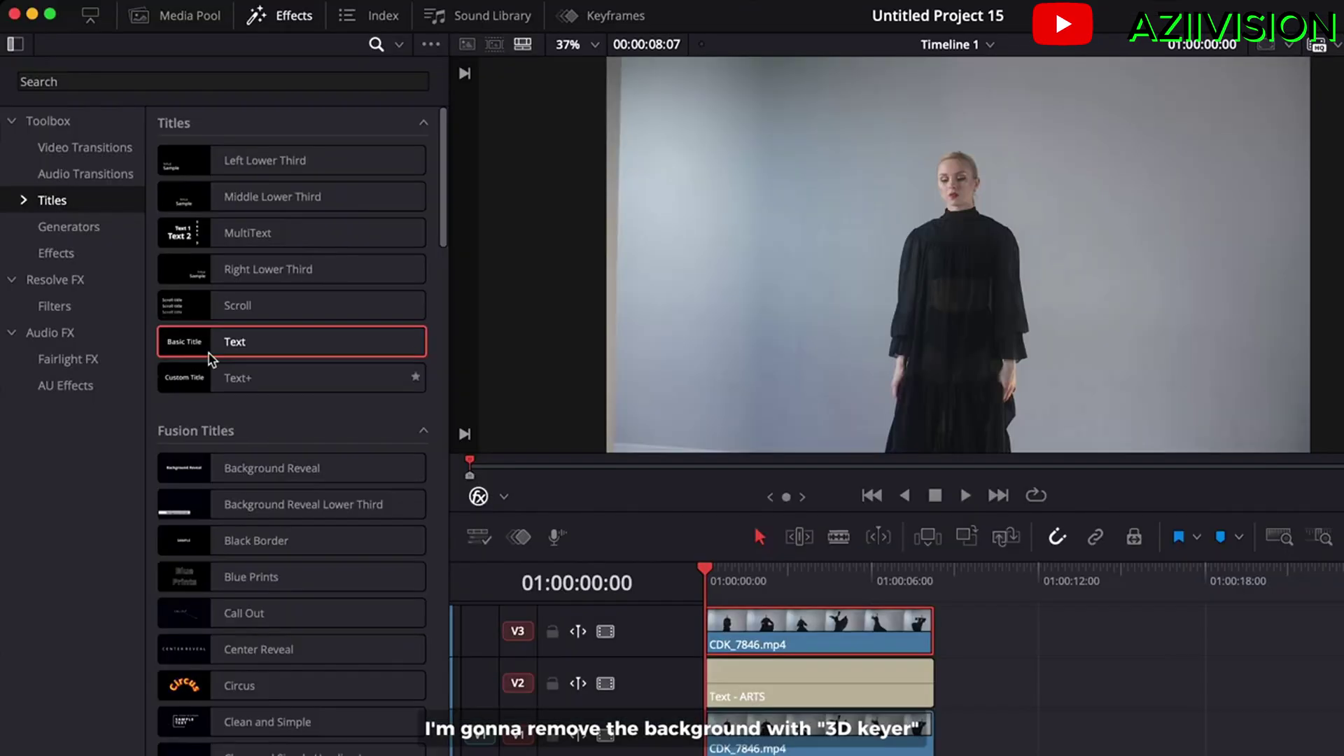
left_click(93, 308)
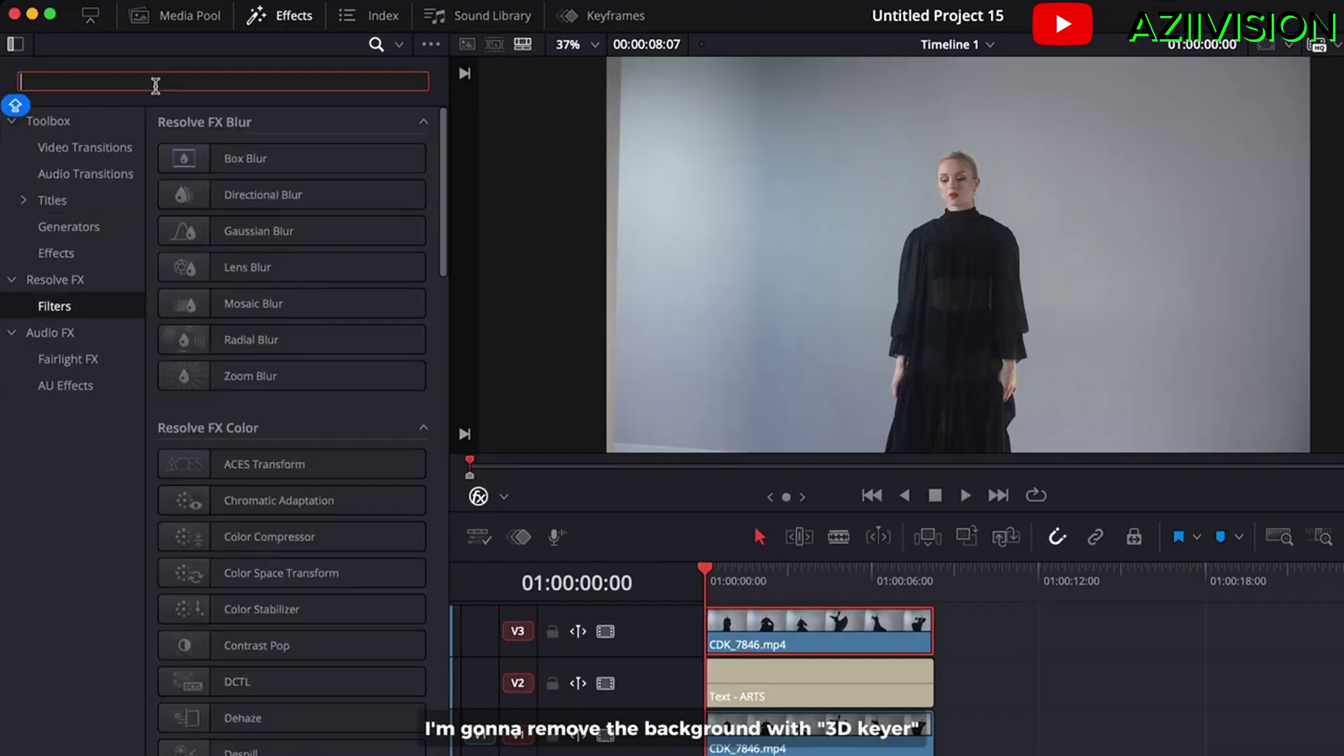
type("3D")
left_click_drag(246, 158, 735, 630)
left_click(504, 496)
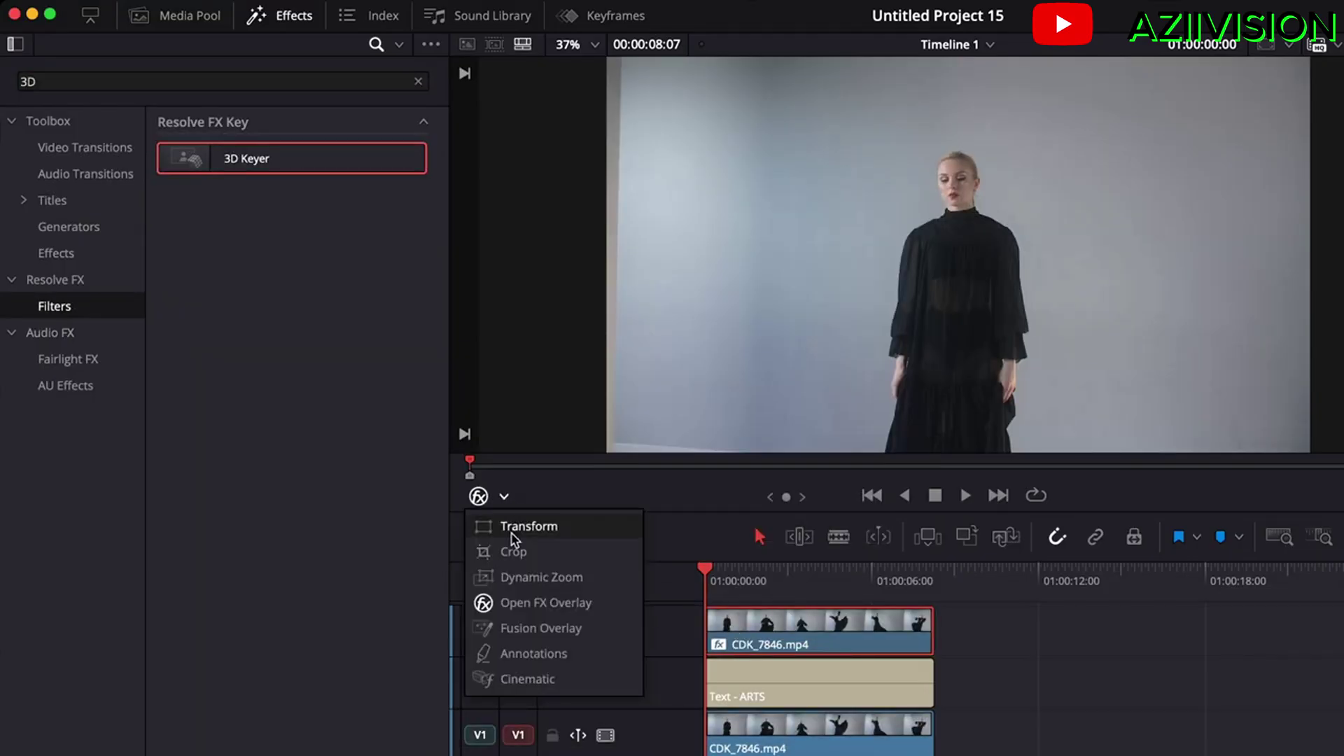
left_click_drag(724, 372, 758, 72)
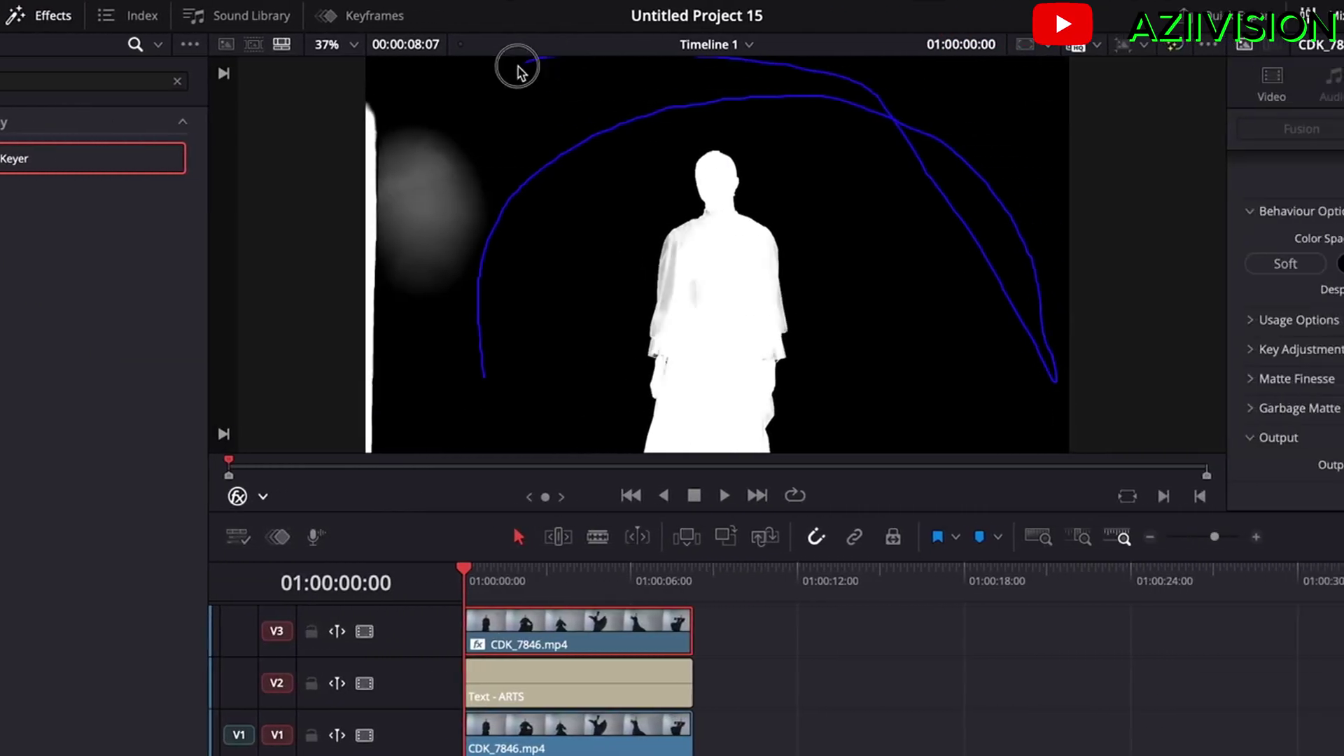
left_click(977, 351)
scroll(1099, 400, "down", 3)
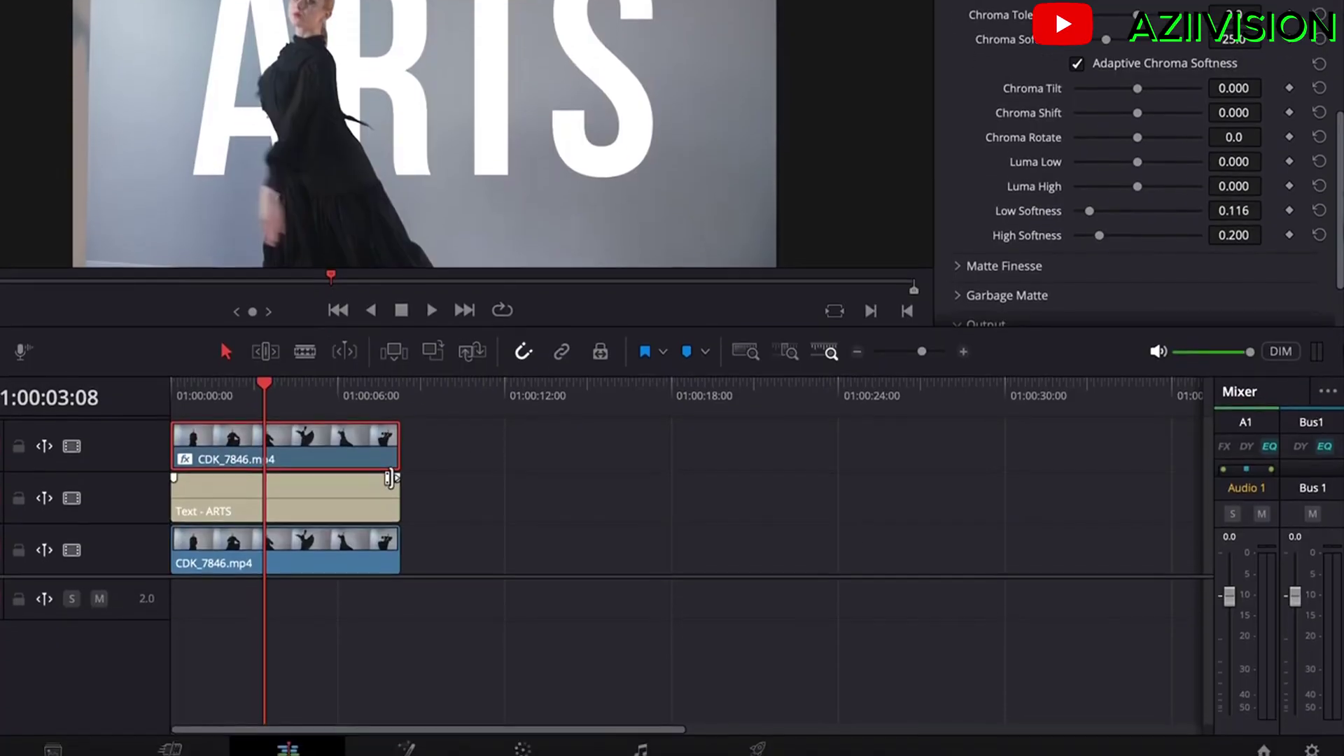
Duplicate the ARTS title onto V4 and colour its text black.
left_click(362, 483)
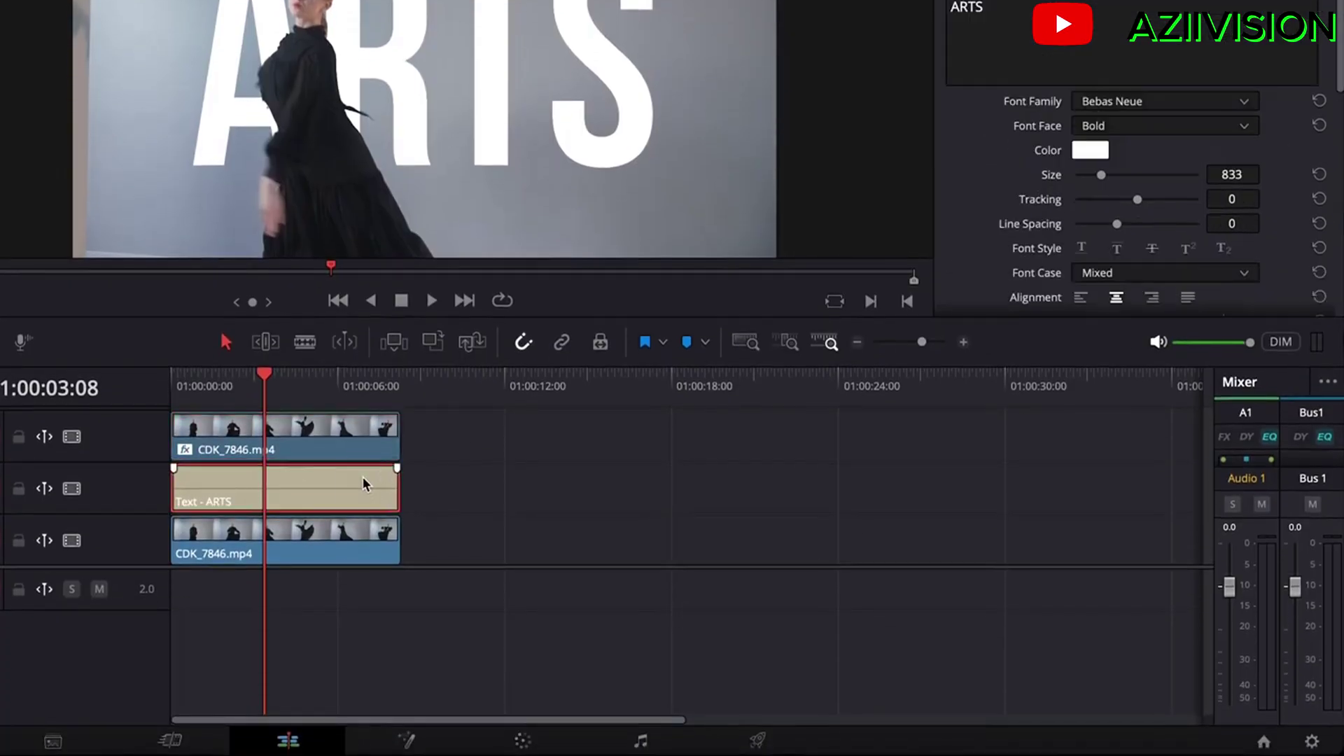
left_click_drag(362, 477, 344, 418)
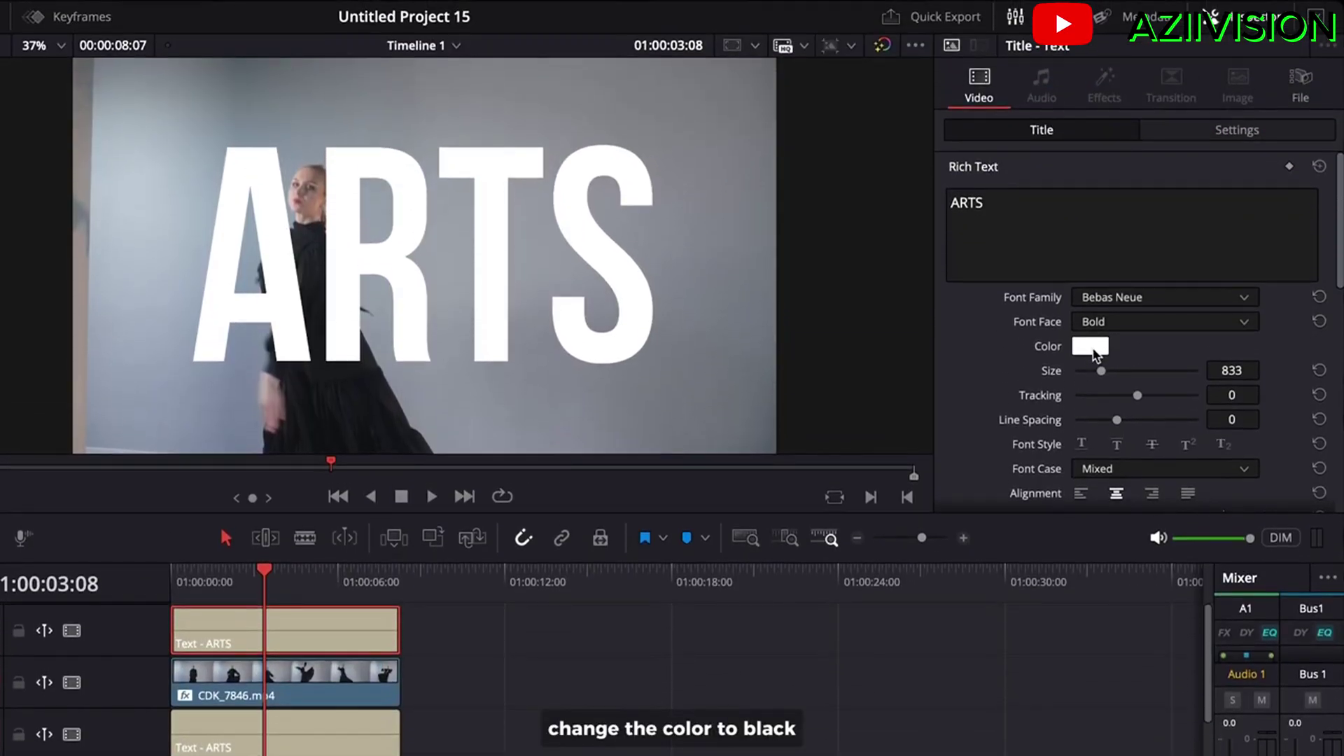
left_click(1090, 340)
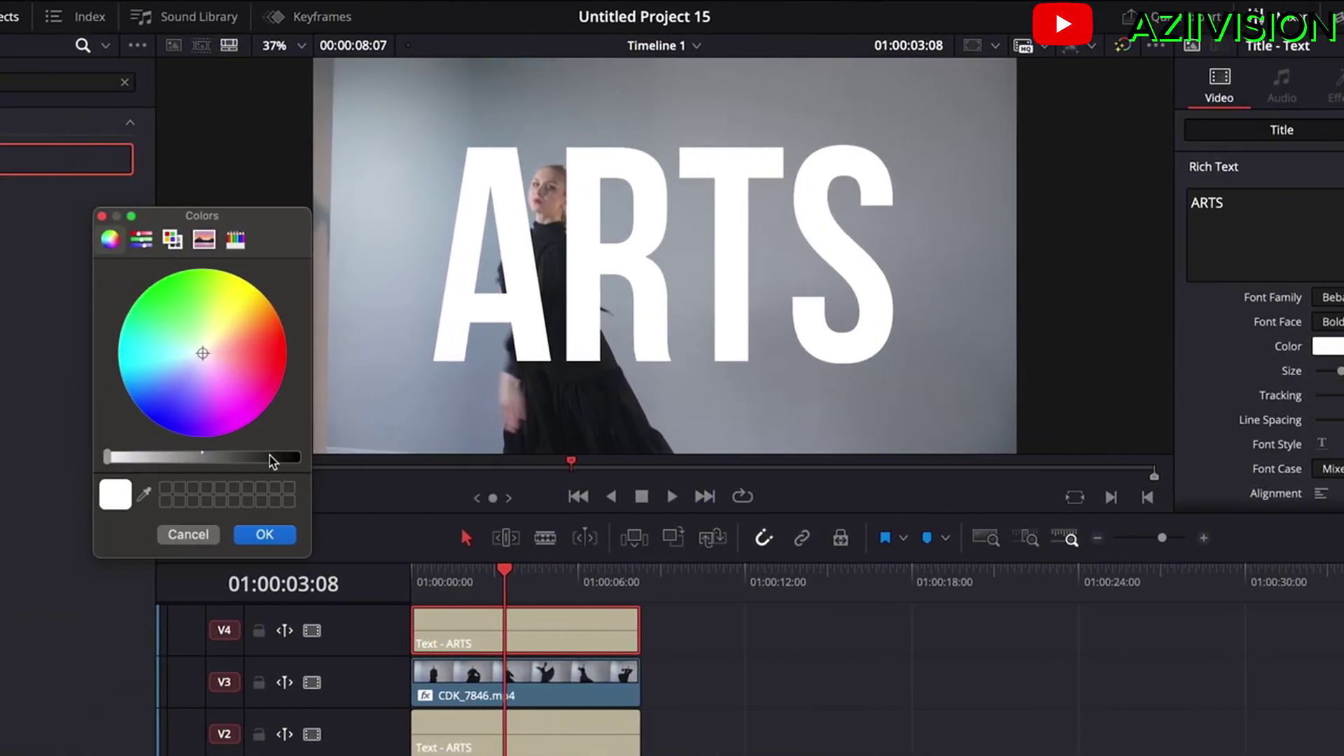
left_click_drag(271, 462, 306, 460)
left_click(285, 534)
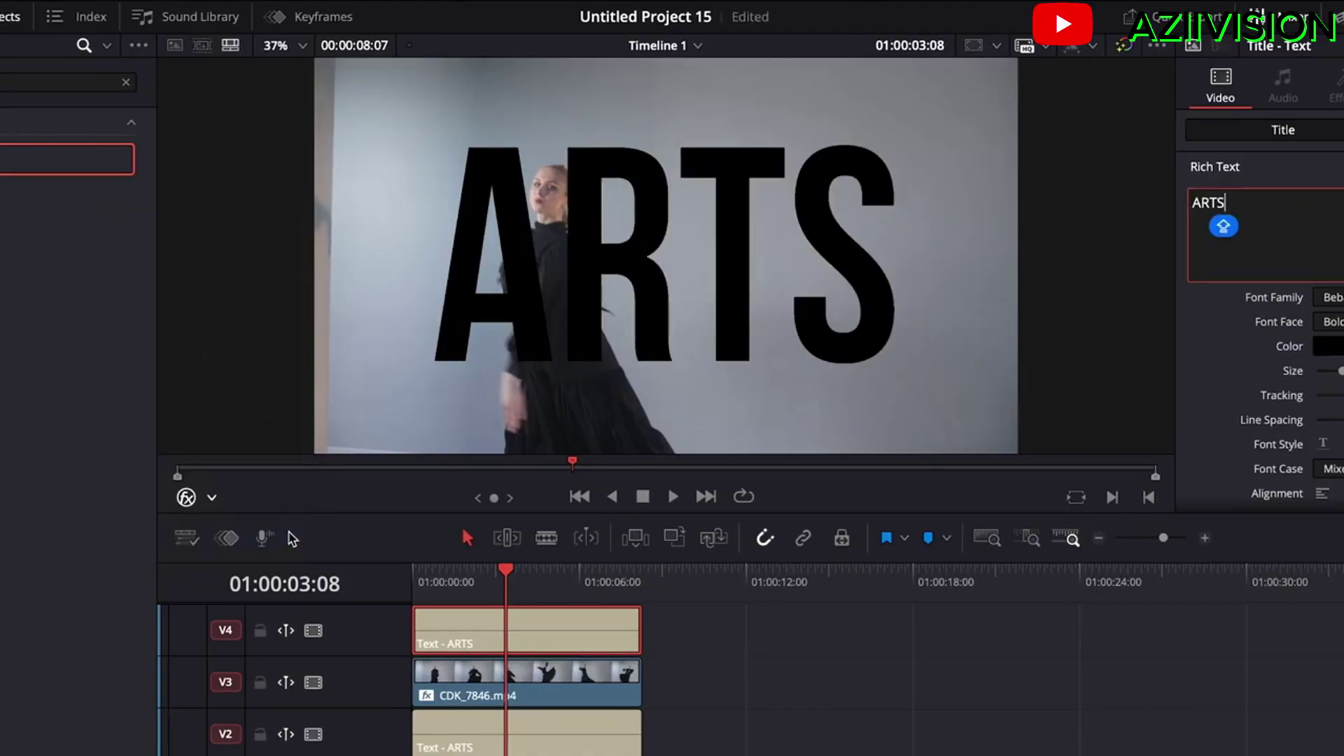
scroll(1026, 436, "down", 3)
scroll(1025, 436, "down", 2)
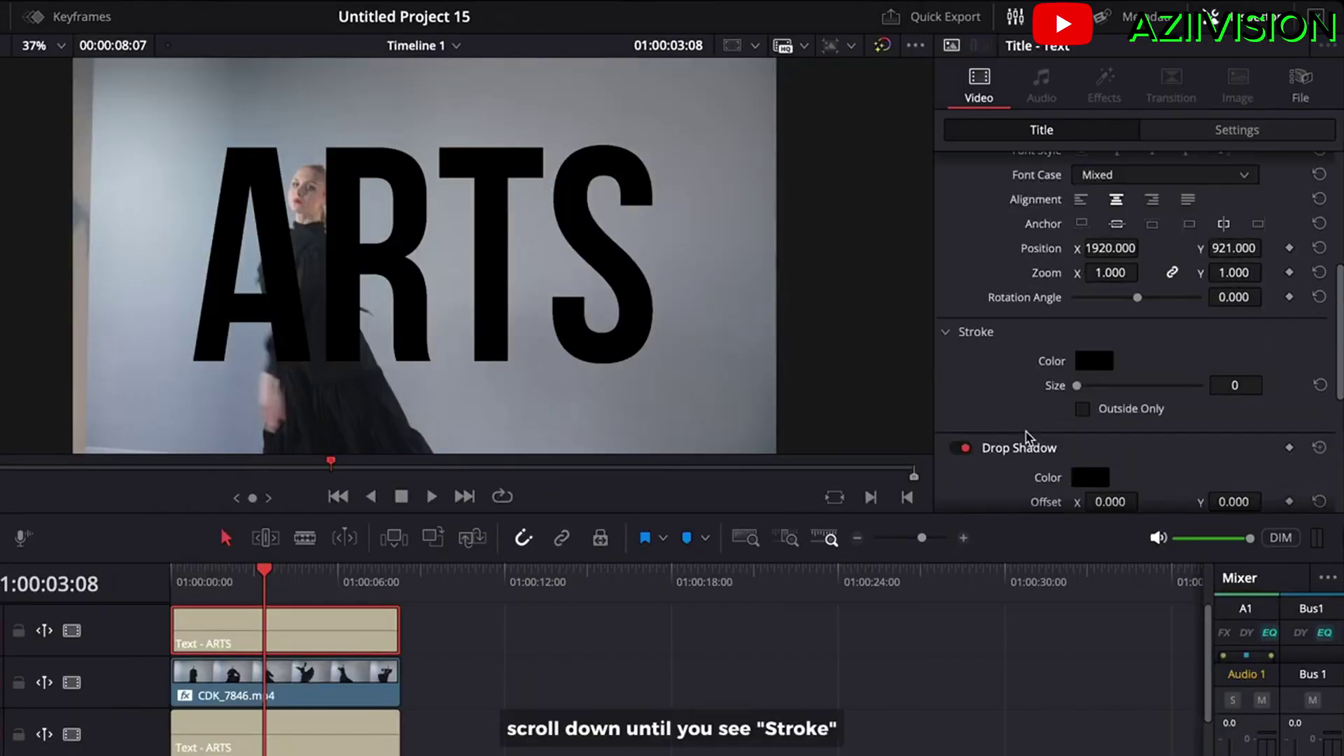
Give the black ARTS title a white stroke of size 14.
left_click(1093, 361)
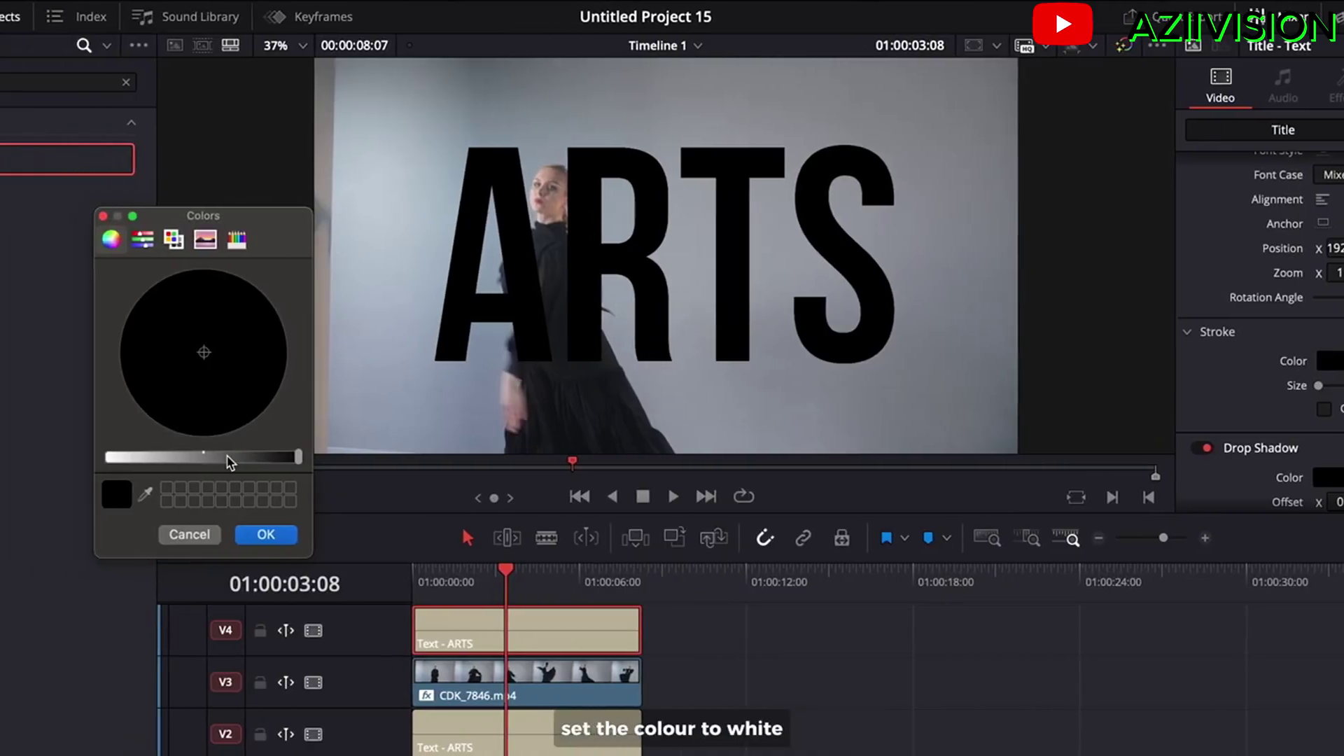
left_click_drag(229, 459, 107, 458)
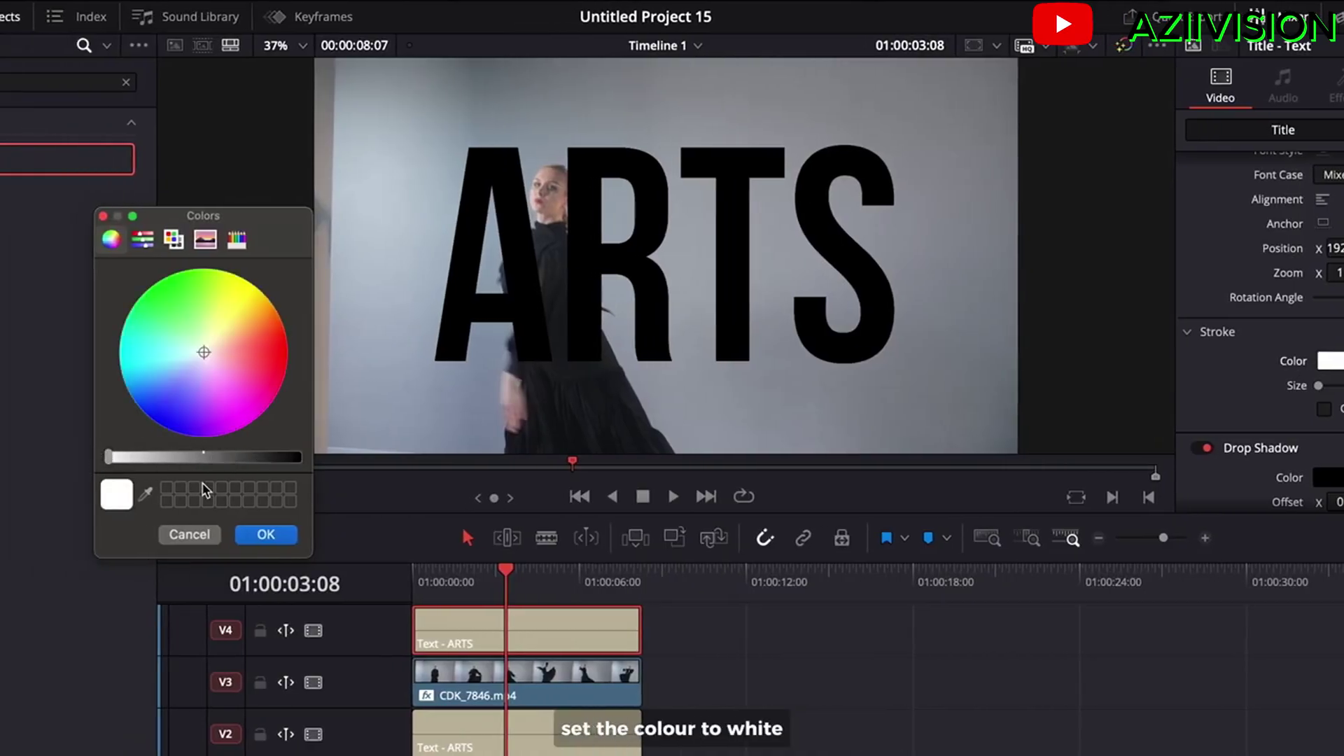
left_click(259, 537)
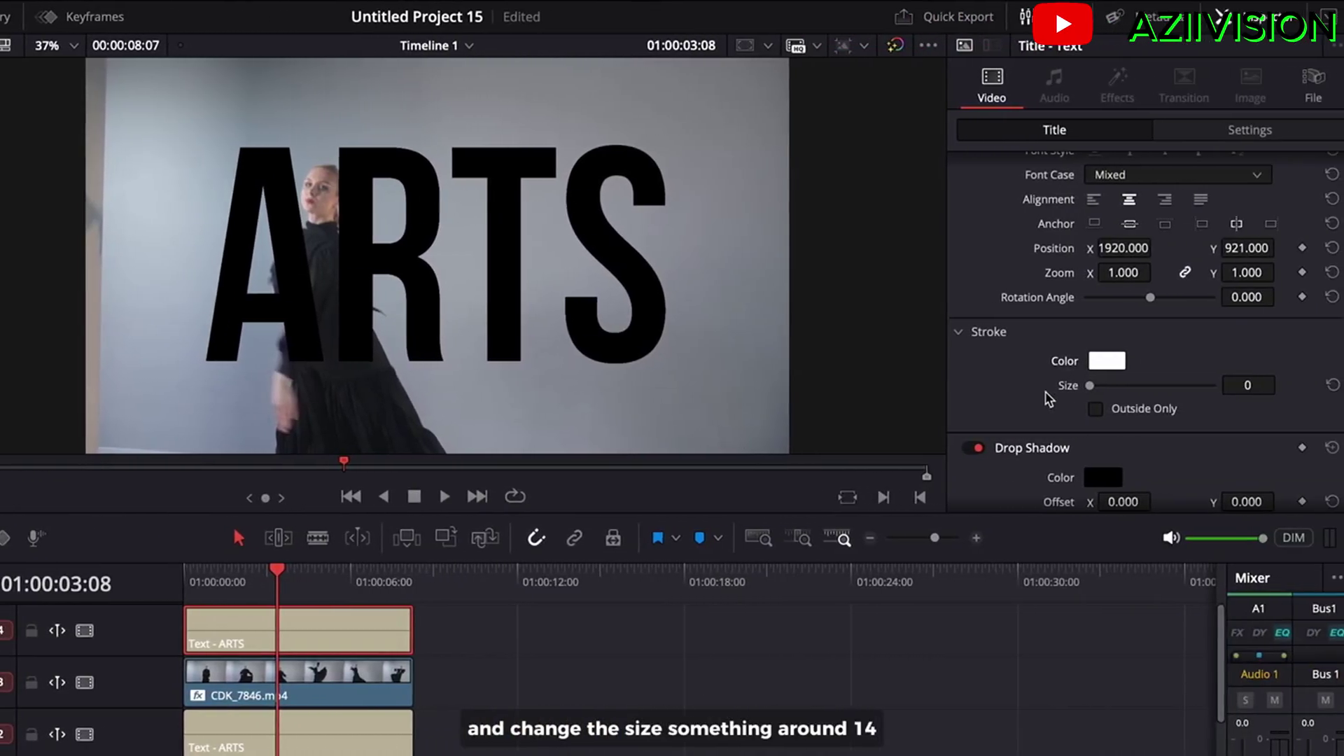
left_click_drag(1077, 385, 1188, 394)
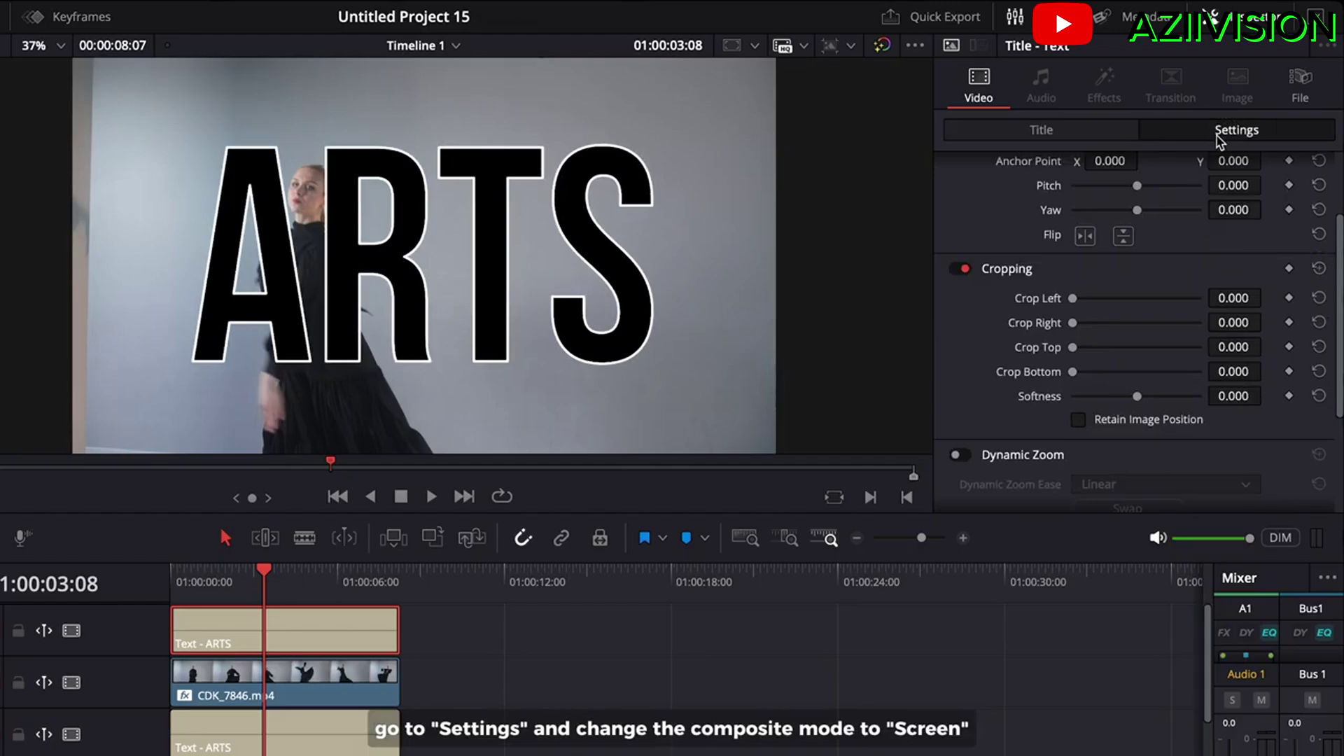
scroll(1186, 263, "down", 3)
Set the ARTS title's Composite Mode to Screen and play the timeline to preview.
left_click(1178, 401)
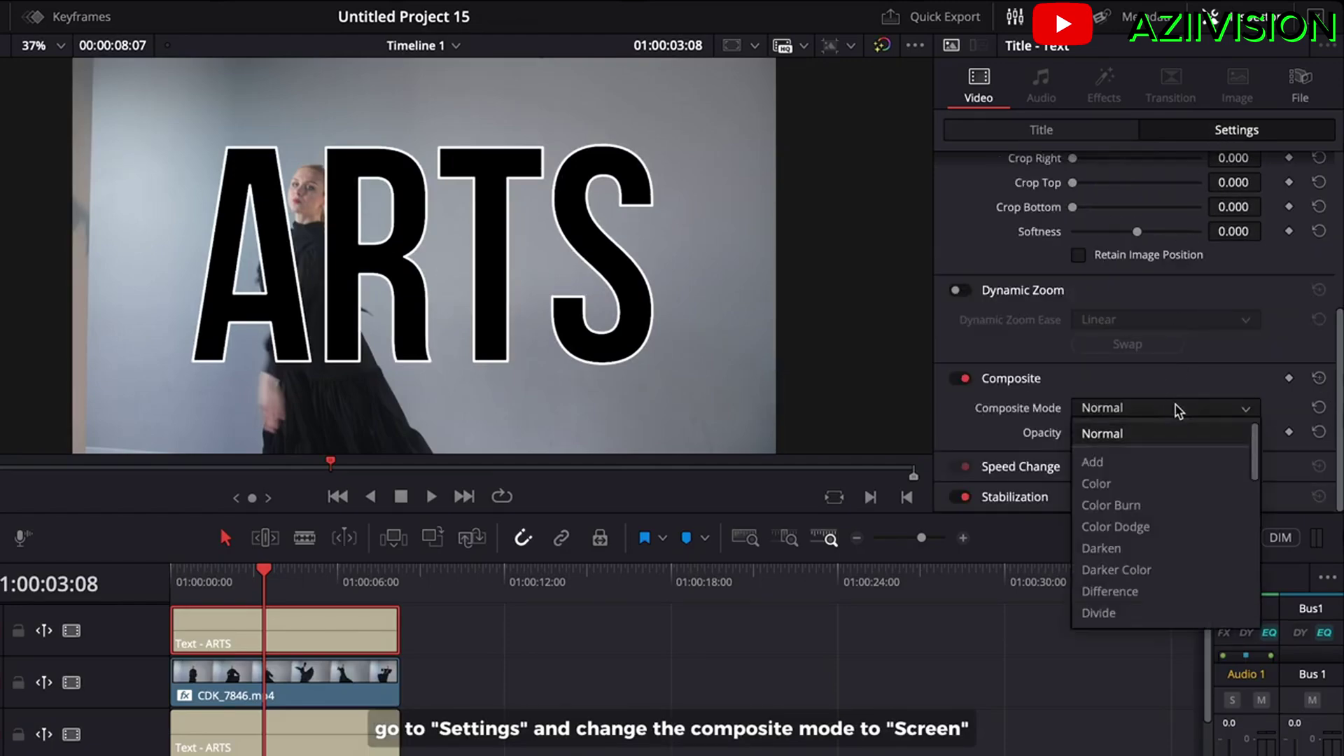
scroll(1160, 501, "down", 3)
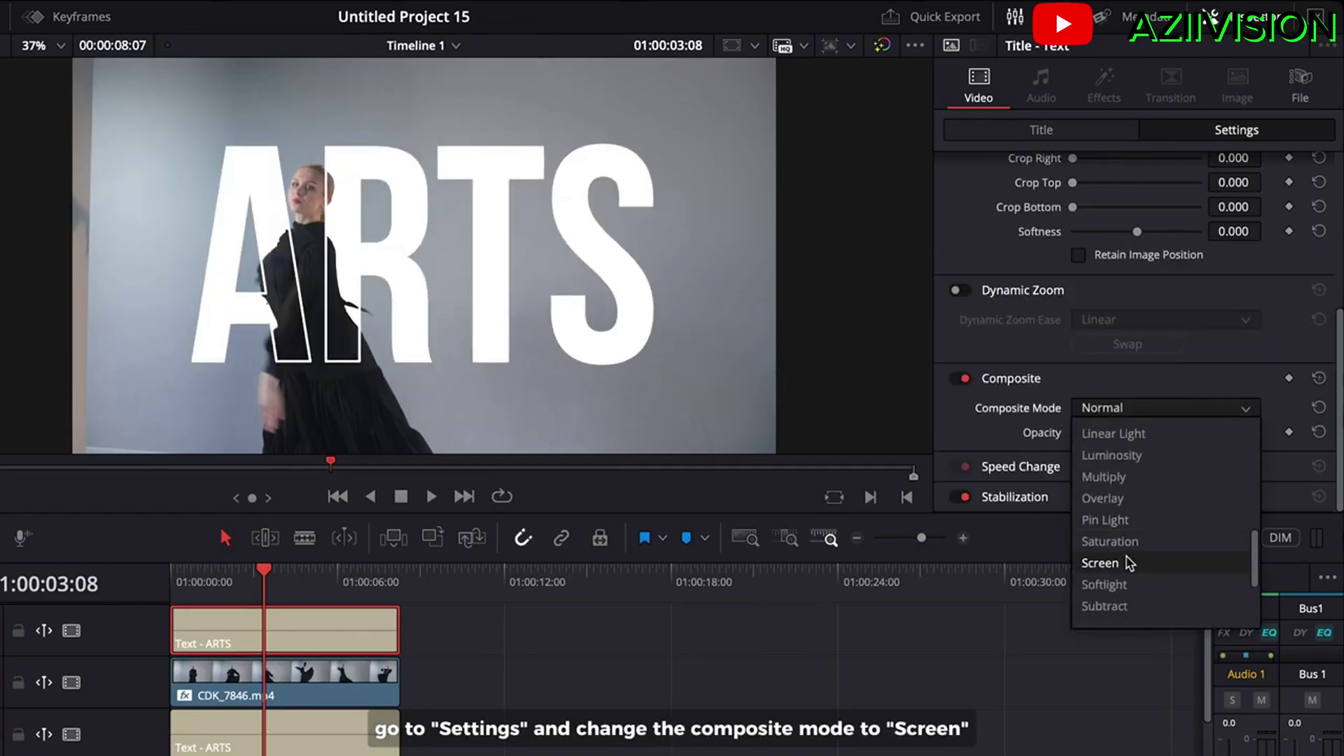
left_click(1103, 563)
key("space")
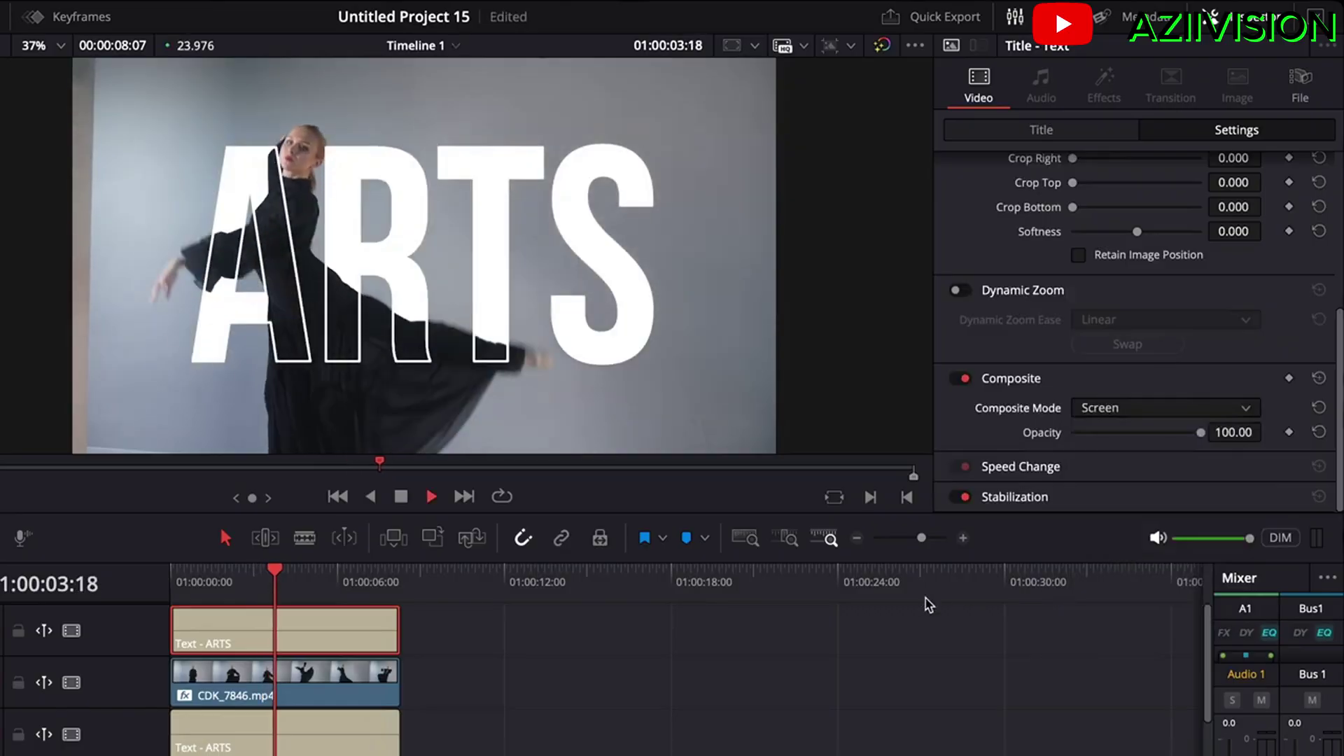